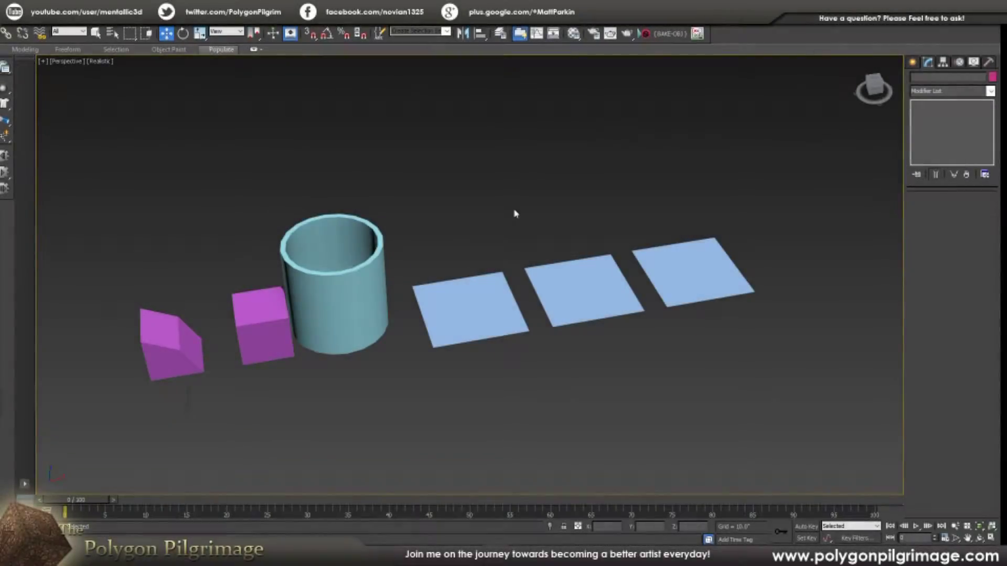
Select the purple box with the slanted side, frame it in the viewport, and save the scene.
key(q)
alt+middle_drag(515, 214, 557, 146)
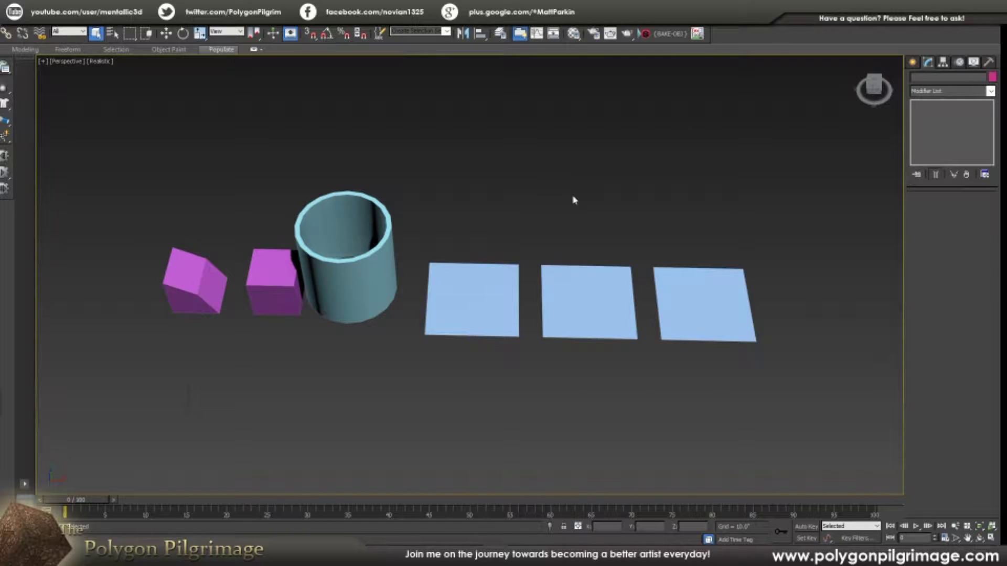
click(190, 278)
key(z)
alt+middle_drag(535, 279, 517, 250)
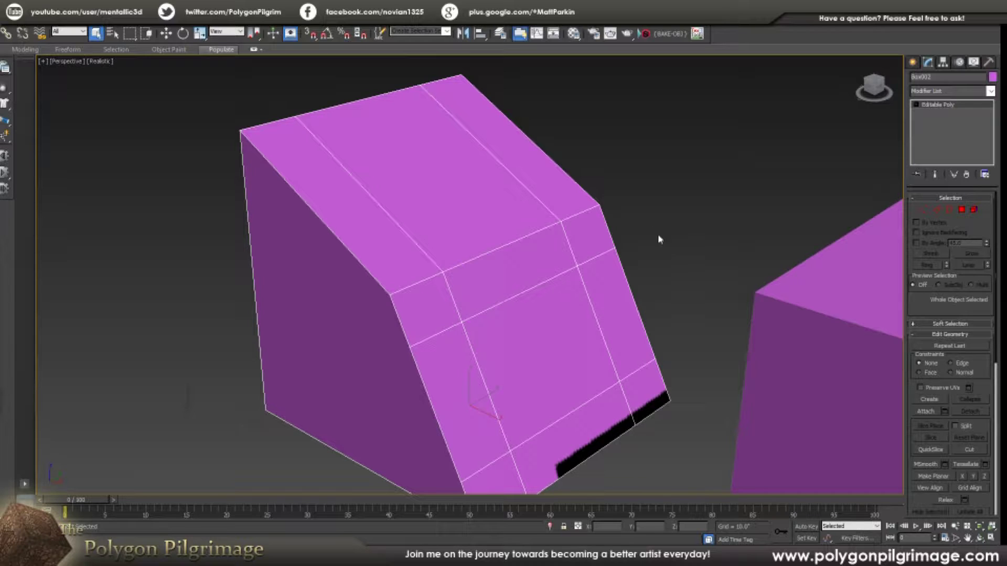
click(12, 15)
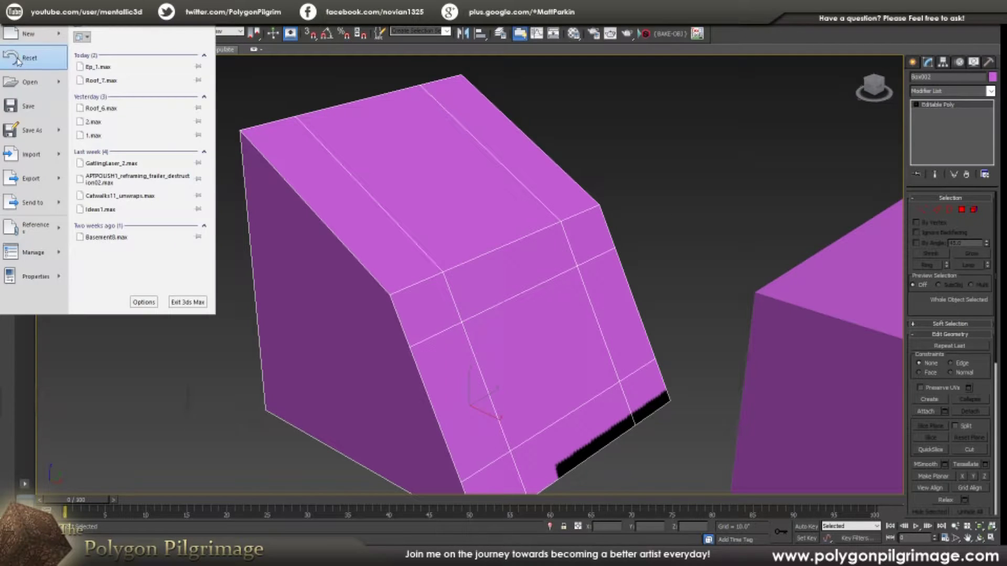
click(25, 107)
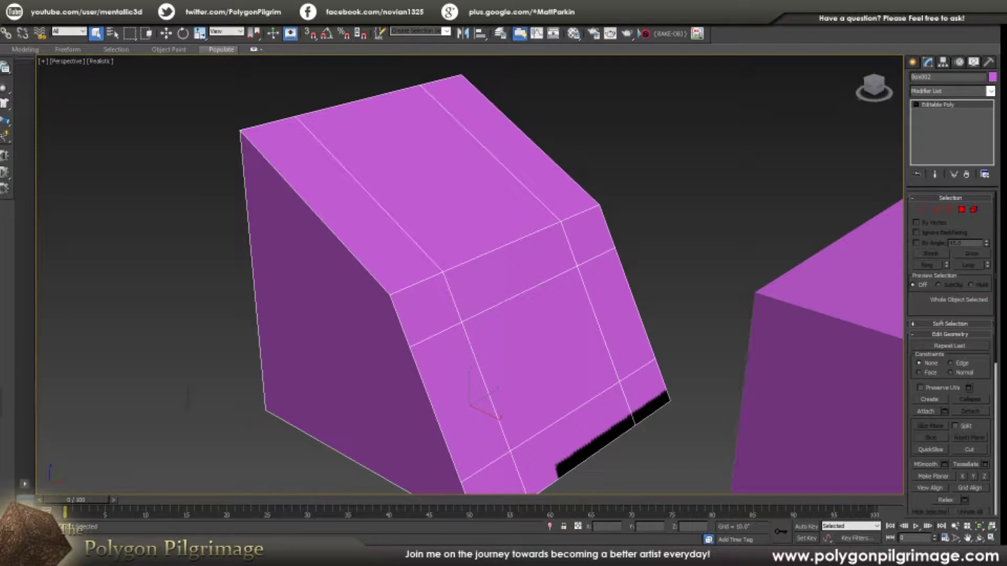
Open the recent file Roof_7.max and continue past the missing external files.
click(11, 15)
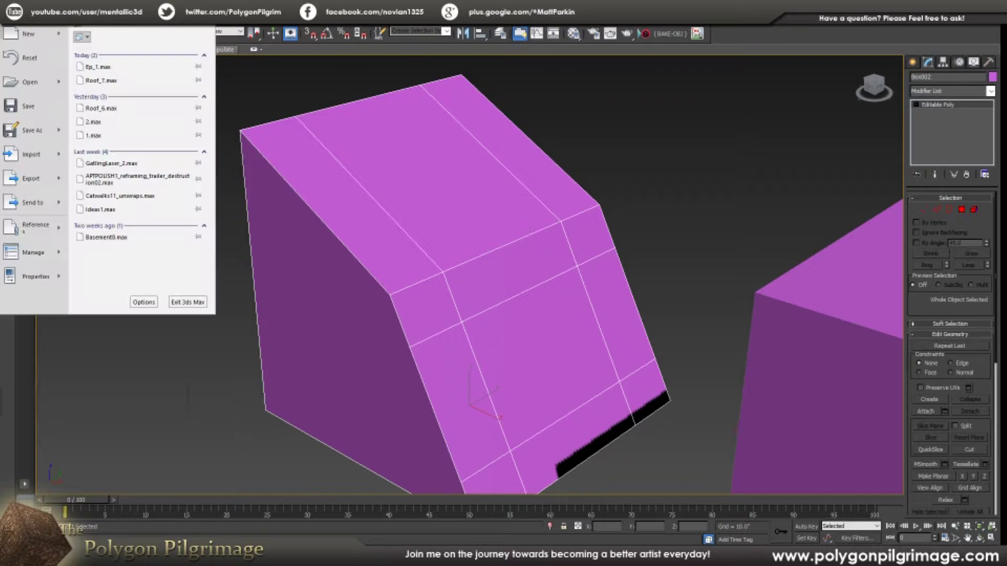
click(103, 84)
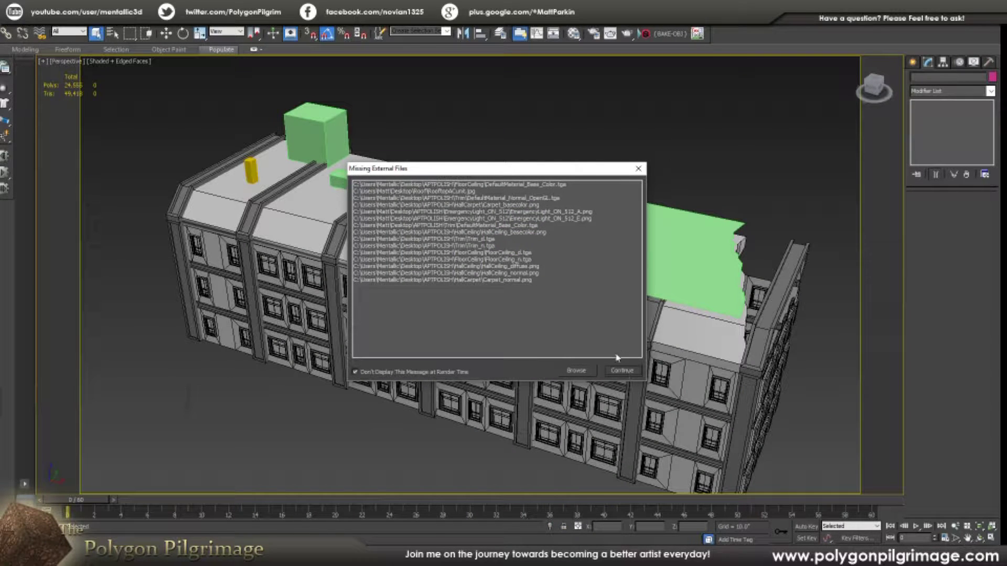
click(613, 373)
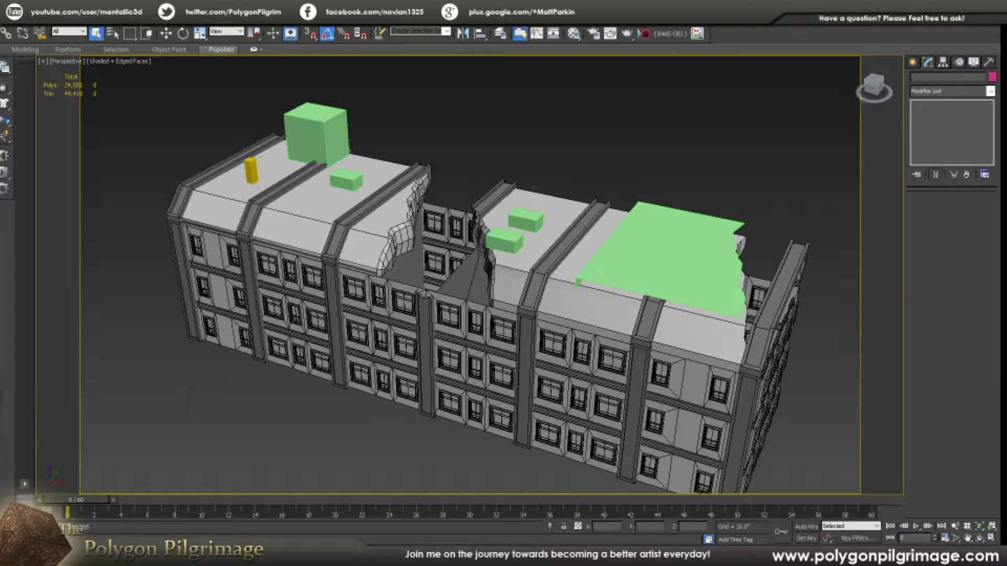
Reopen Ep_1.max and select the purple box with the slanted side.
click(13, 31)
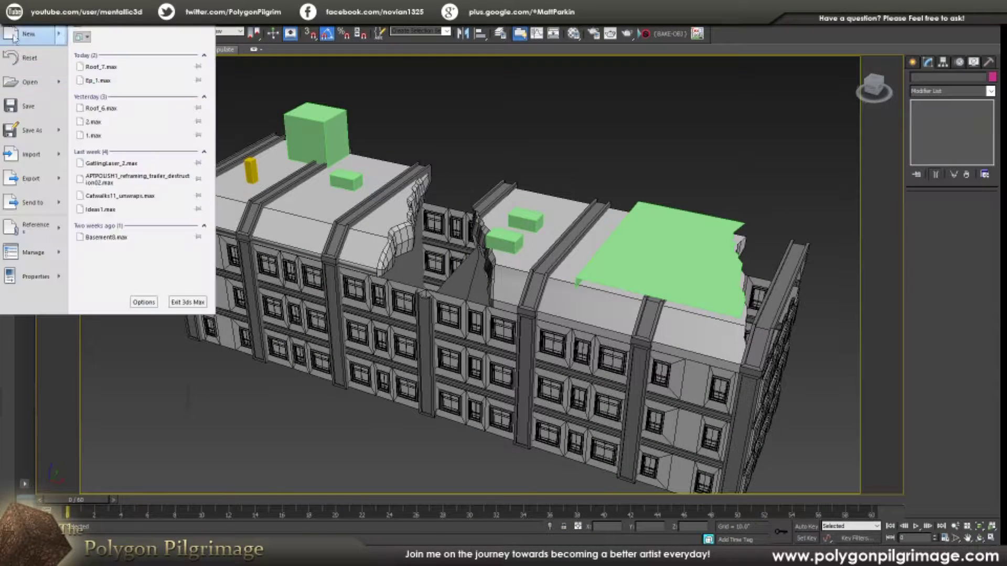
click(95, 81)
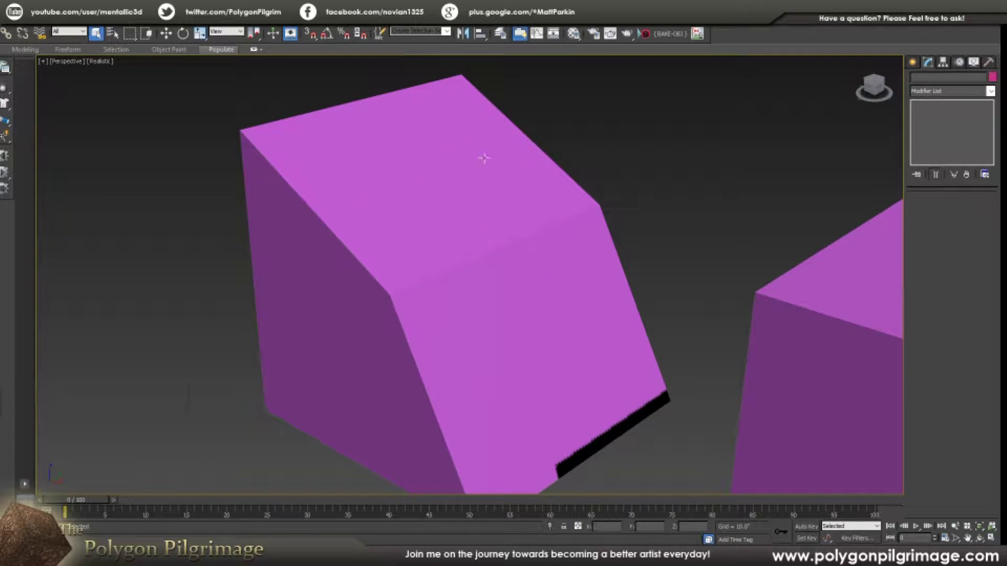
click(544, 295)
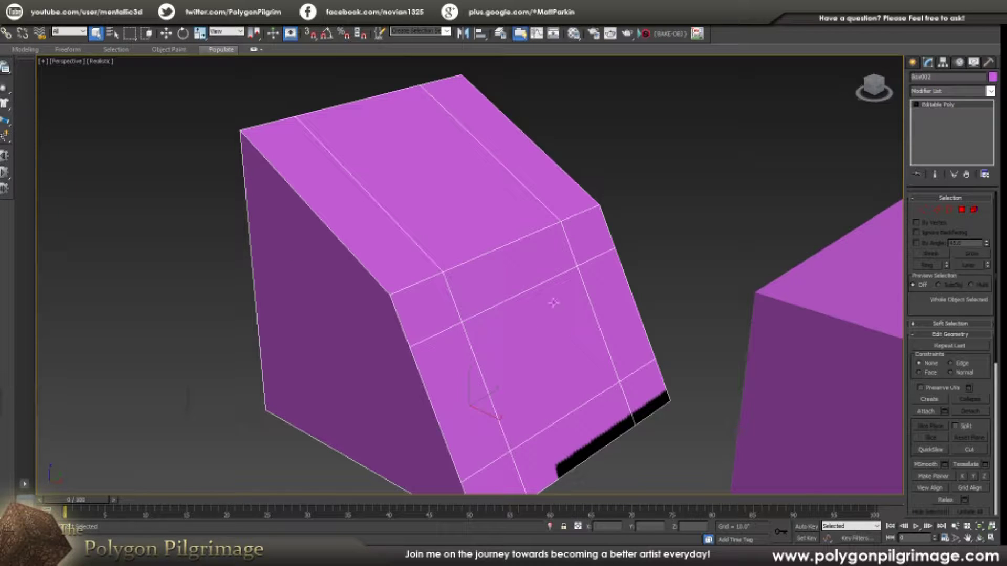
scroll(603, 309, down, 10)
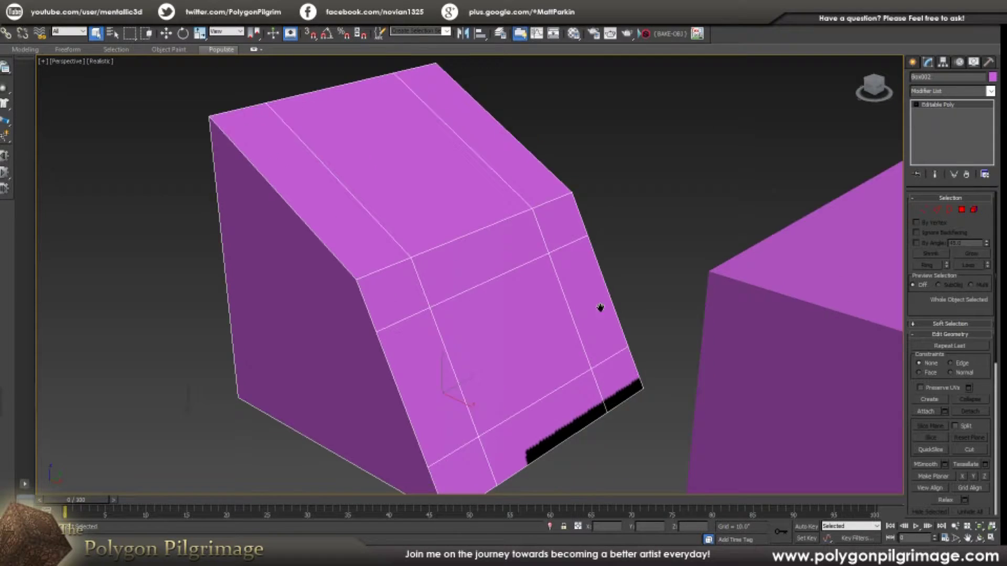
scroll(575, 318, up, 3)
scroll(576, 318, up, 10)
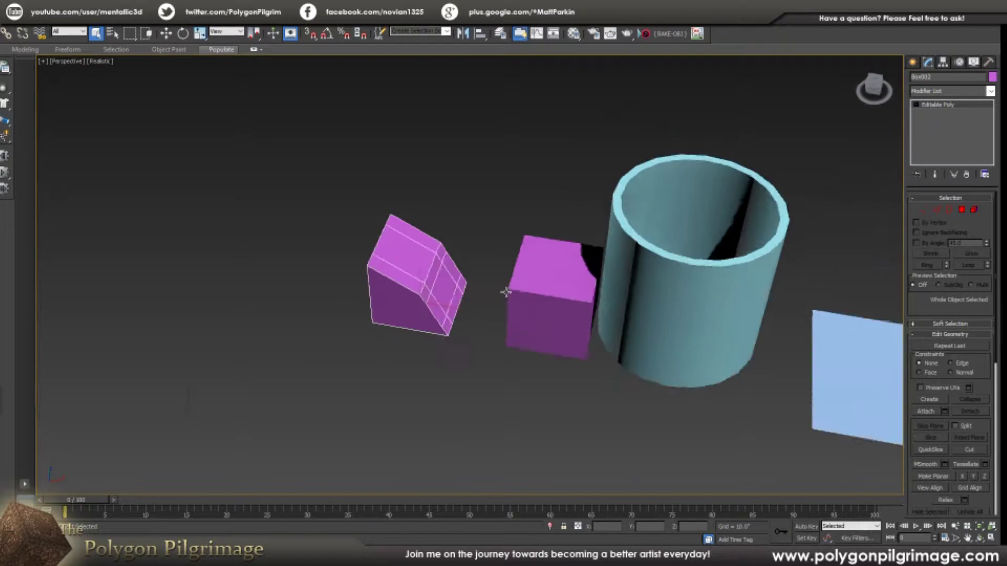
scroll(448, 289, up, 3)
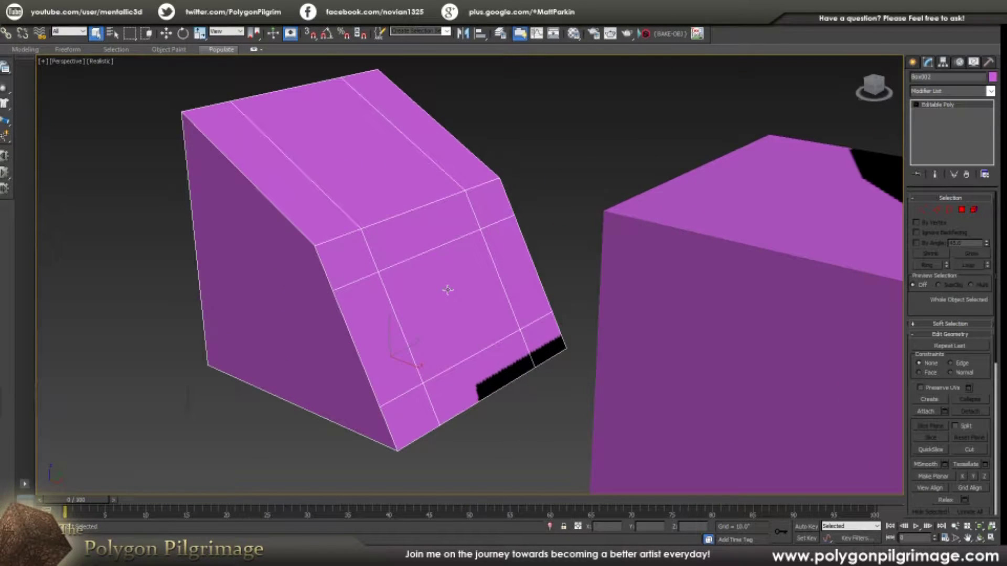
scroll(444, 292, down, 2)
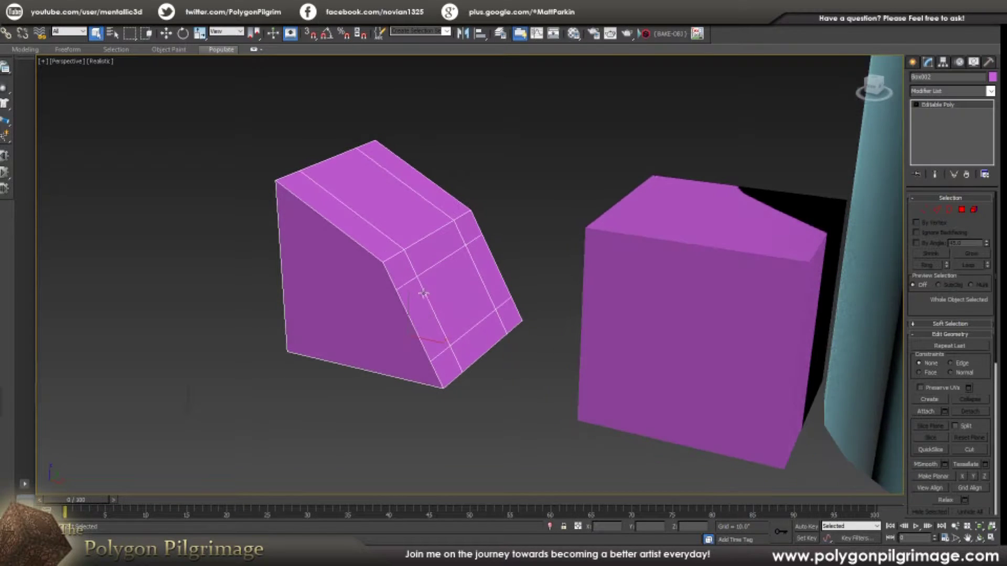
scroll(423, 290, up, 2)
Select the upper horizontal edge loop across the box's slanted side at edge level.
key(2)
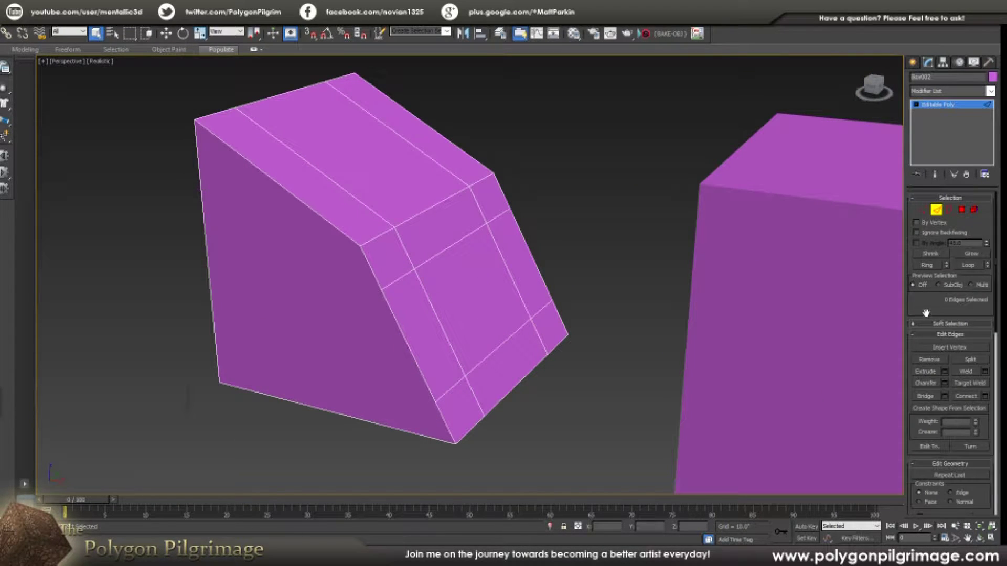
mouse_move(926, 313)
mouse_down()
mouse_move(926, 305)
mouse_move(929, 314)
mouse_up()
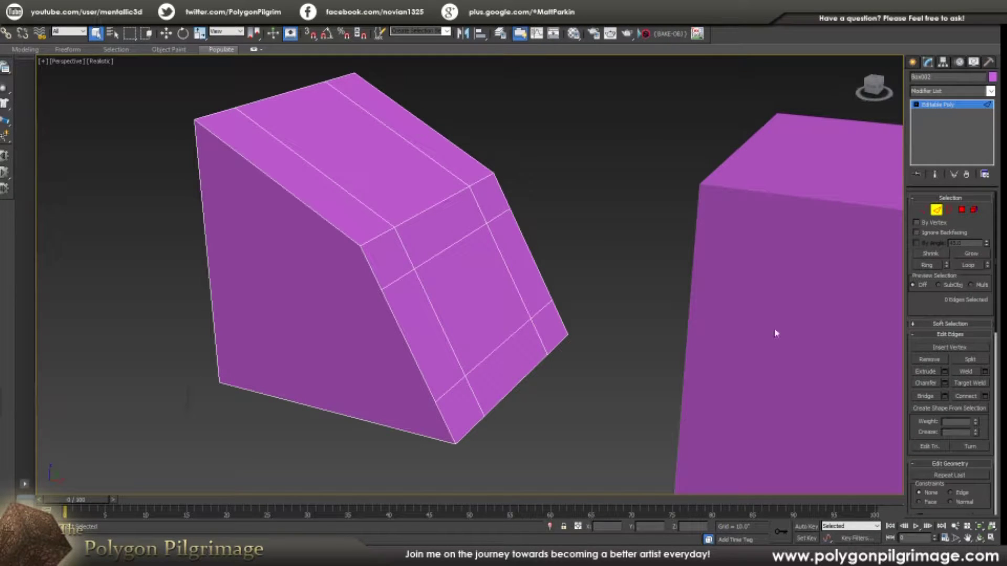
double_click(433, 255)
scroll(450, 277, up, 4)
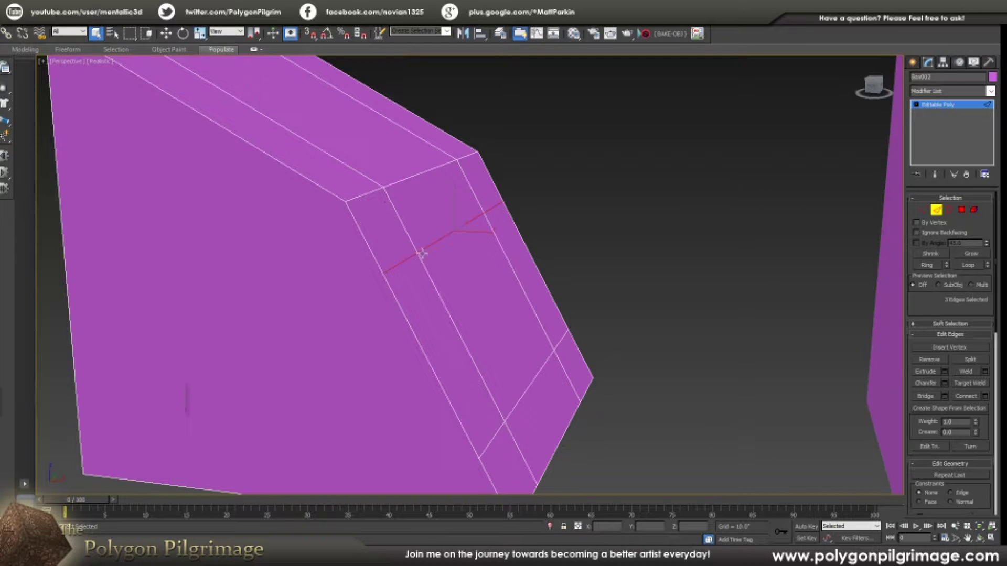
scroll(423, 253, down, 2)
Try to move the selected edge loop along the slope by eye in the Front view, and return to Perspective.
key(alt+w)
key(alt+w)
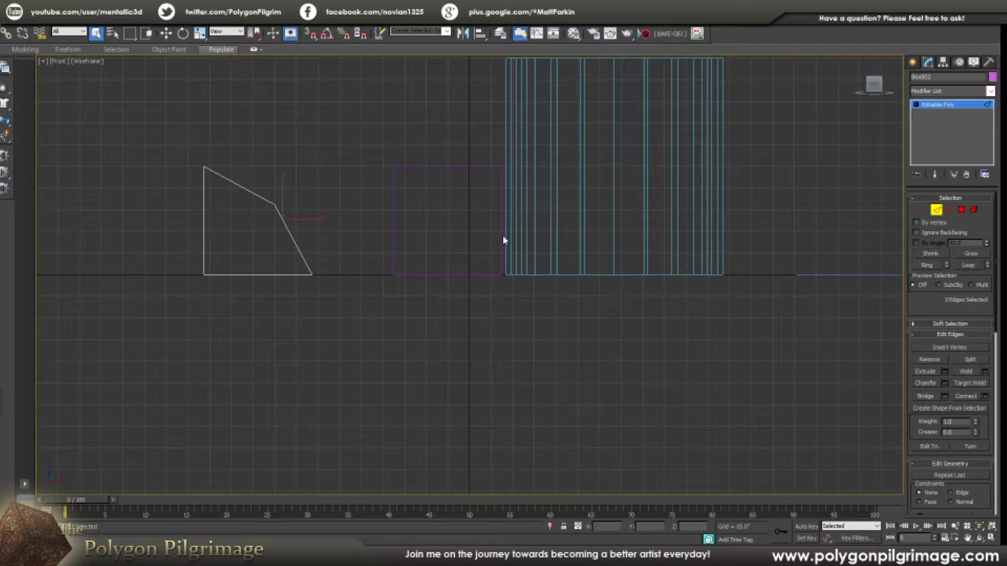
scroll(516, 266, up, 5)
scroll(543, 295, up, 3)
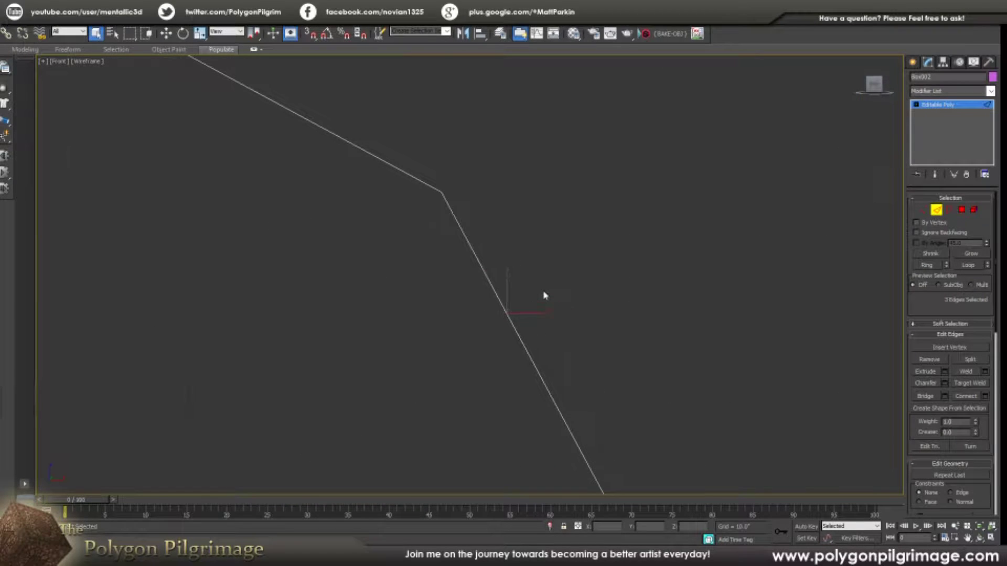
key(w)
mouse_move(520, 298)
mouse_down()
mouse_move(489, 256)
mouse_move(516, 258)
mouse_move(487, 263)
mouse_move(516, 290)
mouse_up()
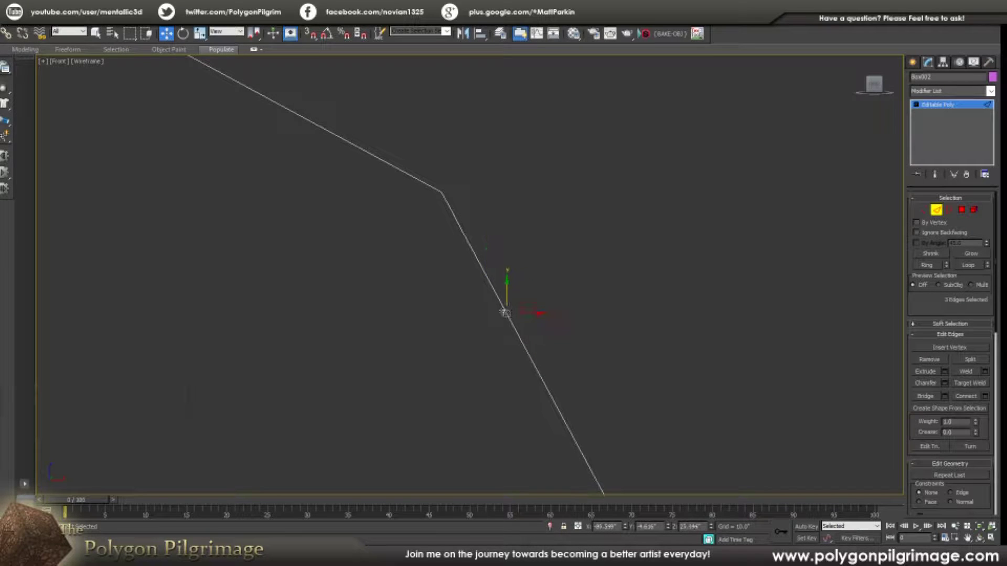
key(alt+w)
key(alt+w)
key(p)
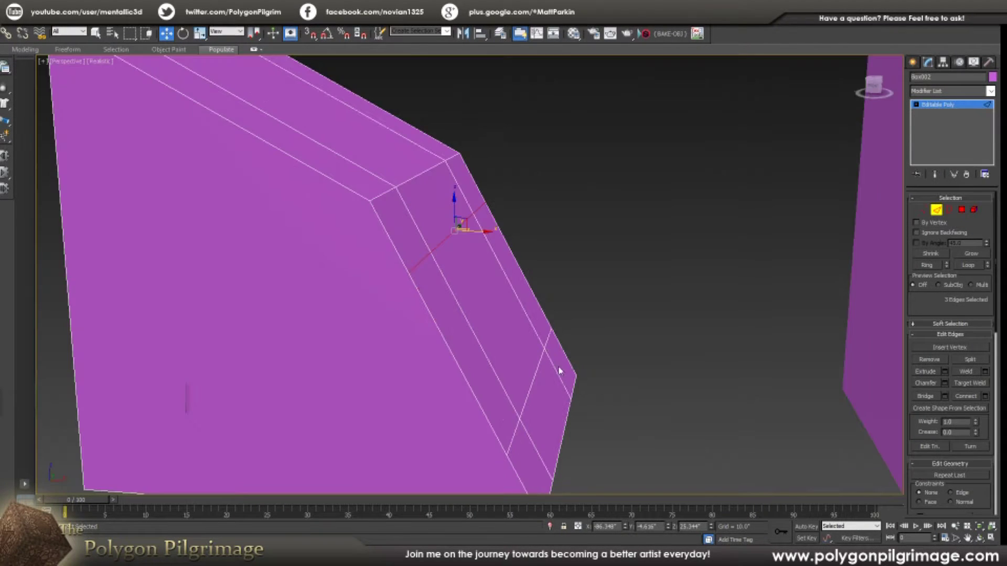
alt+middle_drag(547, 356, 549, 367)
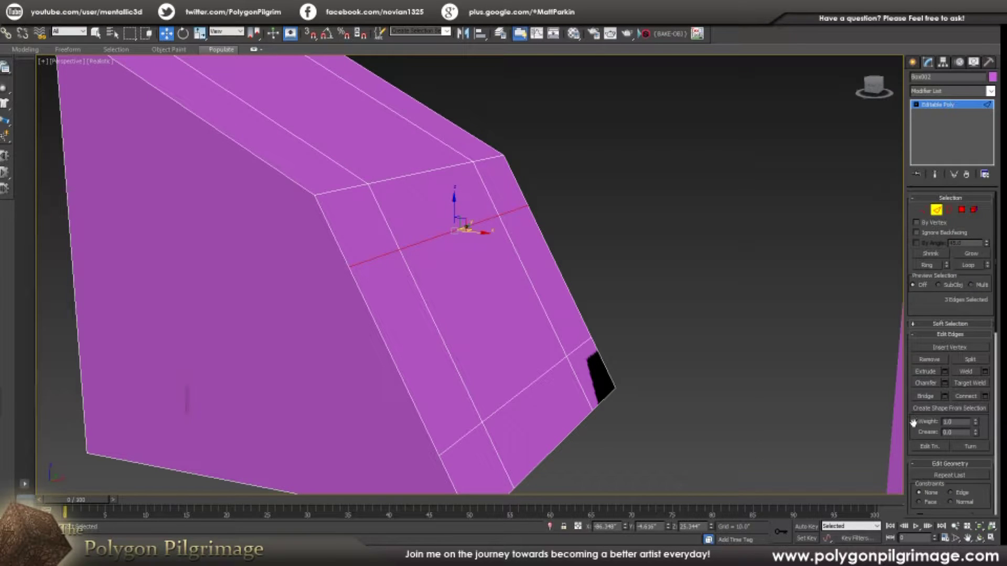
Set the constraint to Edge and slide the selected edge loop down the slope to a height of about Z 20.2.
scroll(913, 422, down, 5)
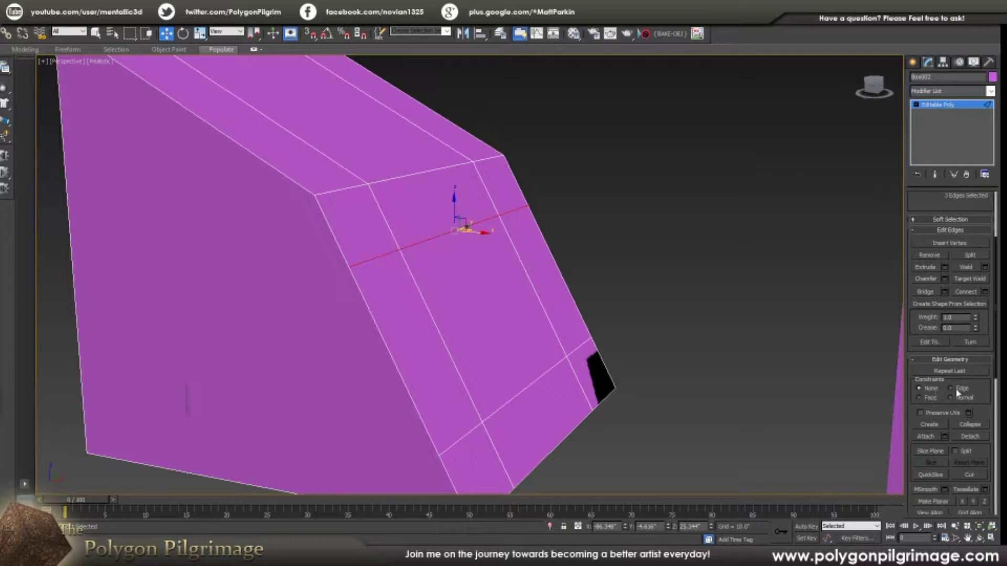
click(950, 389)
drag(460, 209, 467, 265)
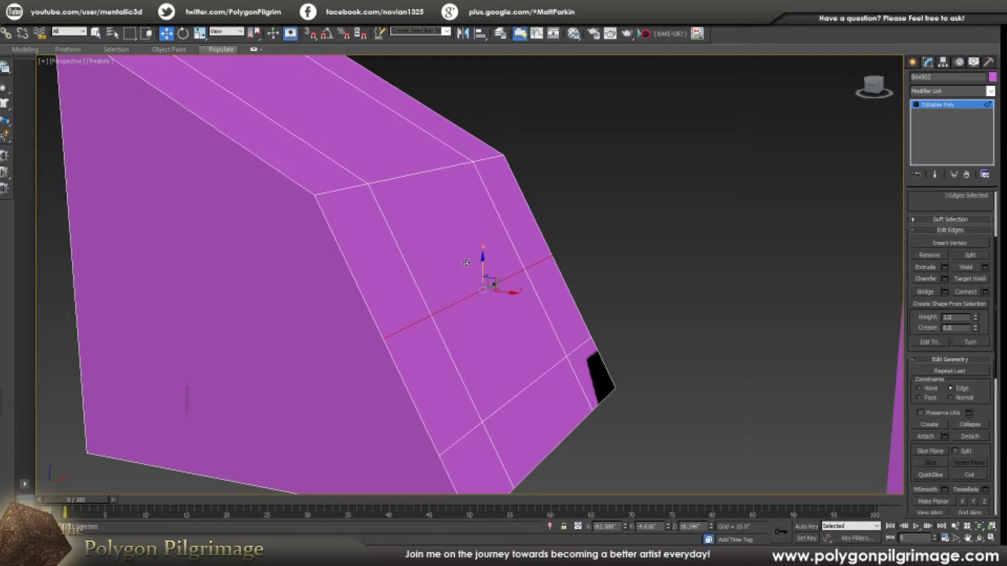
alt+middle_drag(488, 273, 498, 346)
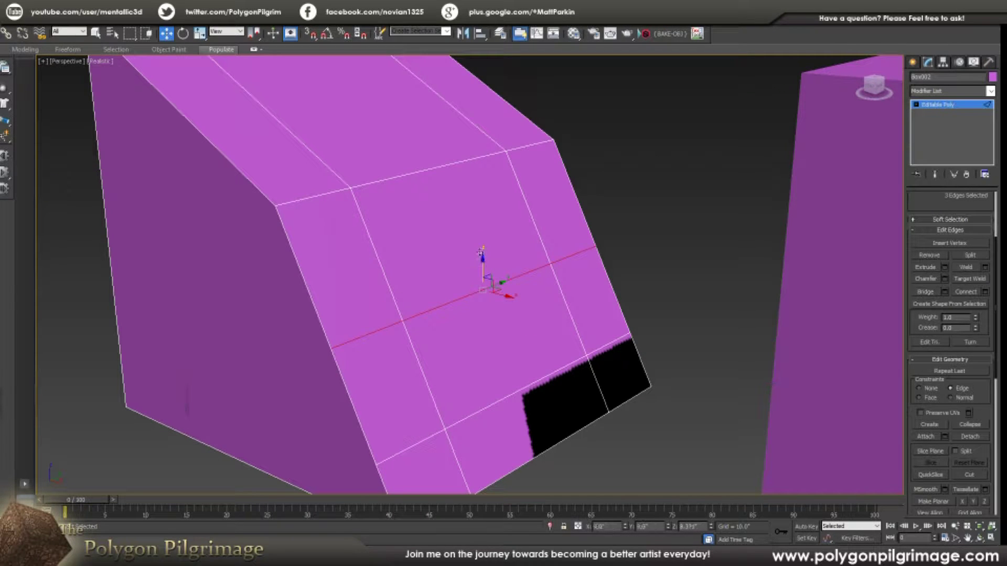
drag(478, 283, 481, 265)
alt+middle_drag(480, 266, 443, 238)
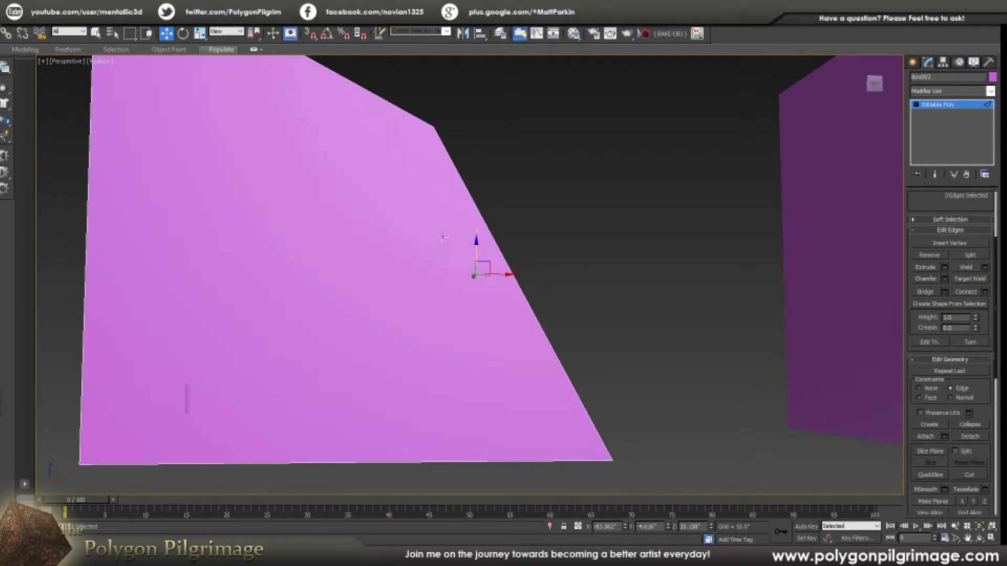
alt+middle_drag(527, 252, 529, 299)
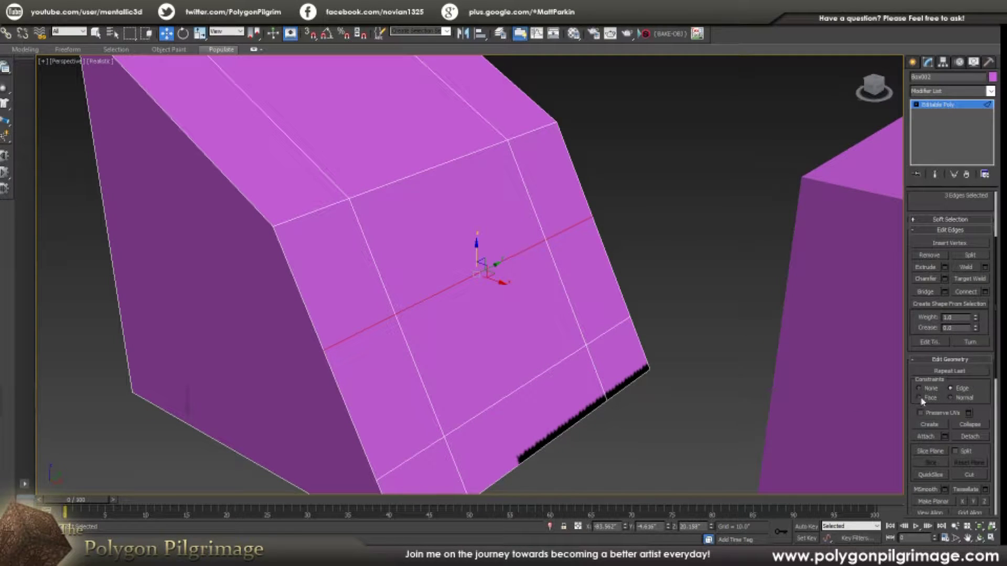
Set the constraint to Face, clear the edge selection, and leave edge editing with the box deselected.
click(951, 398)
click(625, 285)
scroll(593, 280, down, 10)
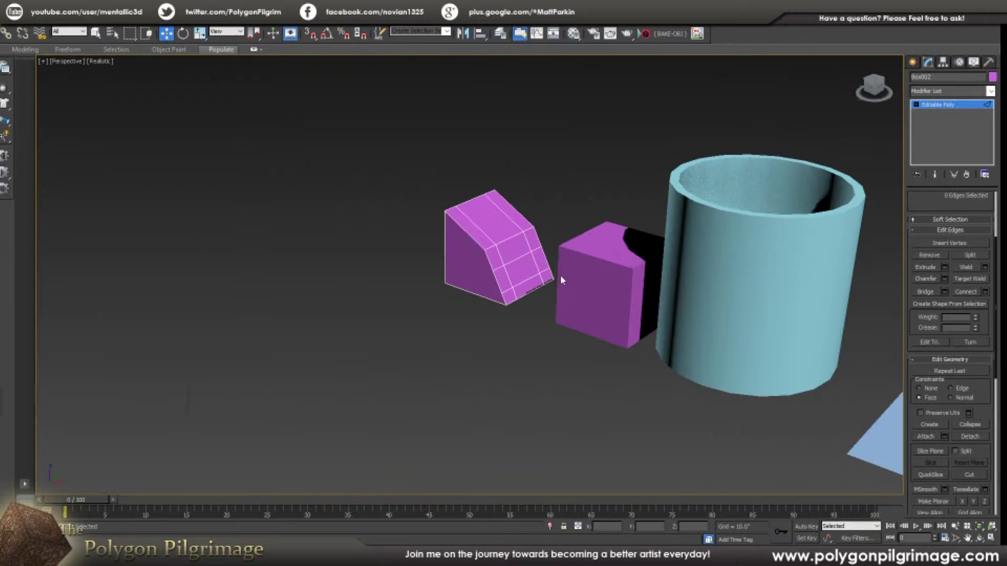
alt+middle_drag(560, 275, 556, 294)
scroll(552, 308, up, 4)
click(939, 109)
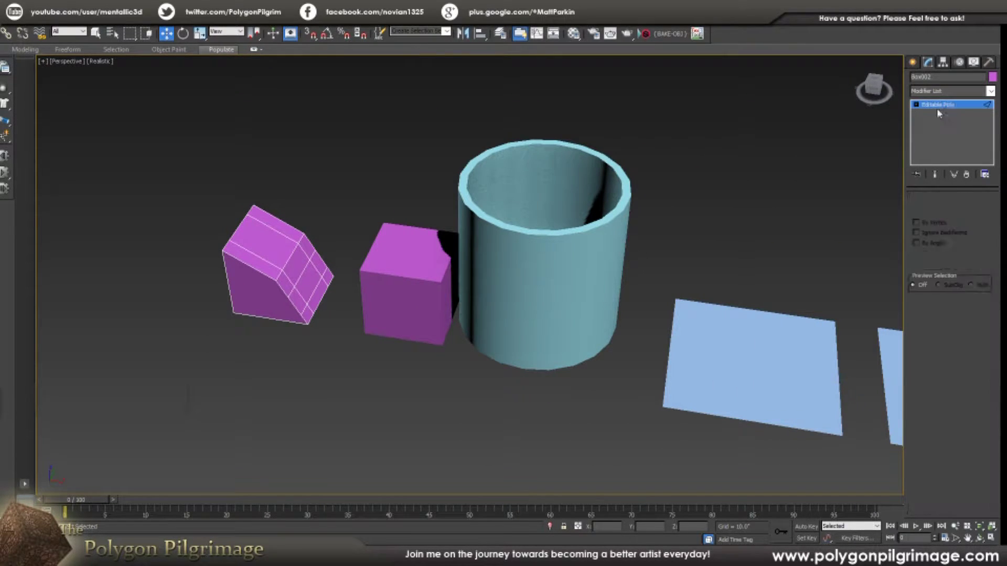
click(682, 199)
Move the purple cube so it overlaps the tube's wall, at about X 20.8, Y 6.4, Z 23.9.
click(445, 269)
click(514, 305)
mouse_move(514, 306)
alt+middle_down()
mouse_move(530, 303)
mouse_move(511, 299)
alt+middle_up()
click(407, 301)
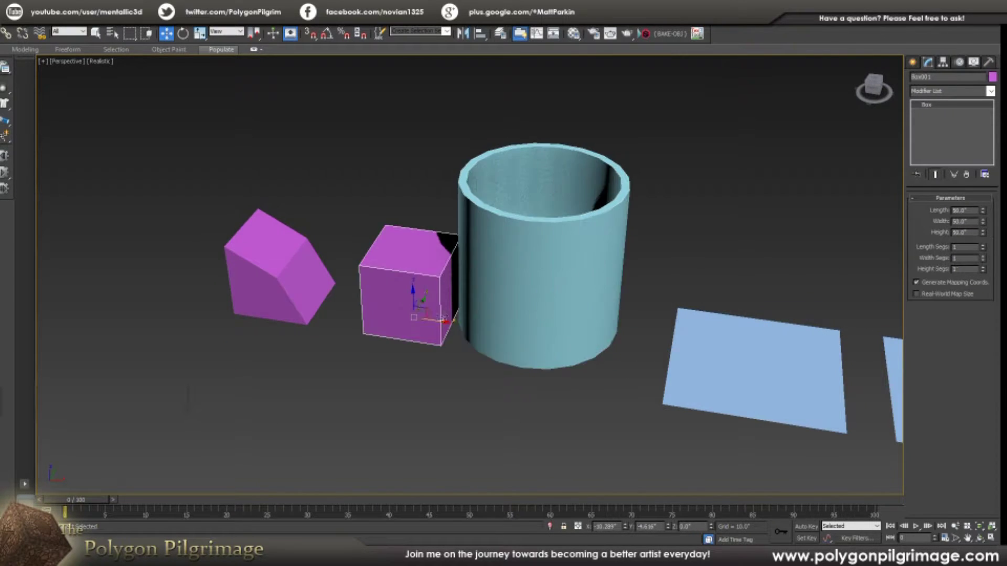
alt+middle_drag(407, 300, 414, 314)
scroll(419, 317, up, 4)
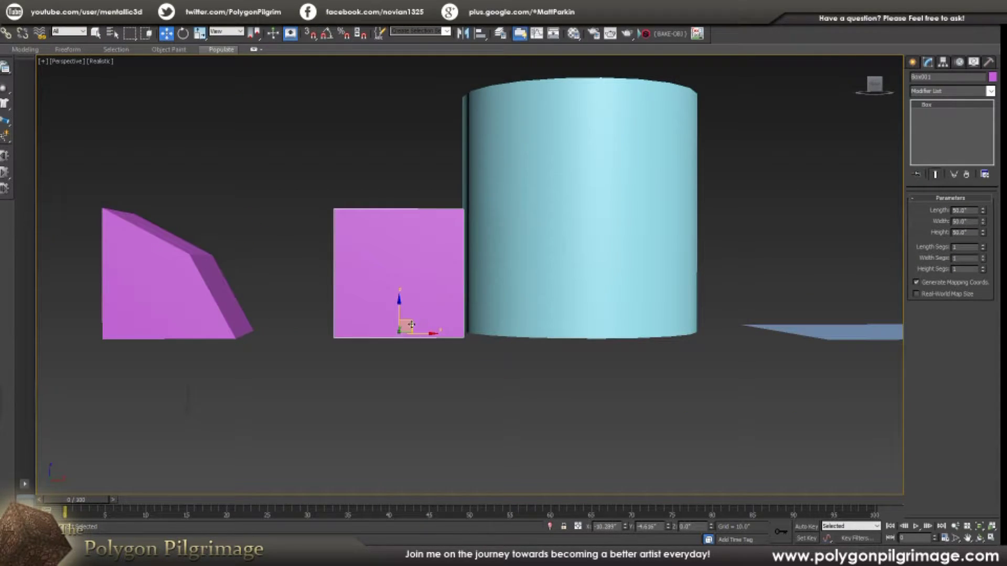
drag(423, 320, 481, 267)
alt+middle_drag(481, 267, 527, 334)
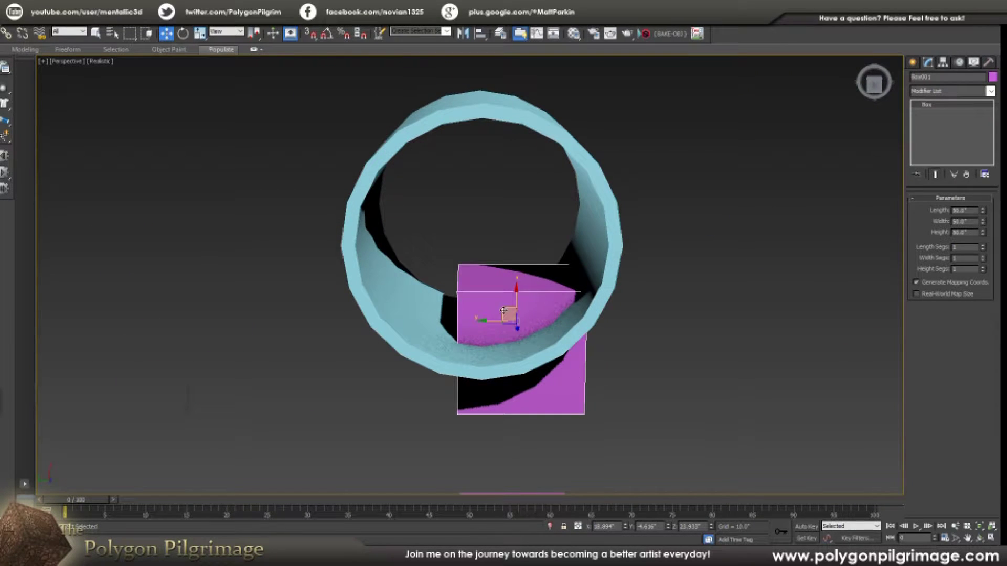
drag(516, 317, 485, 304)
alt+middle_drag(485, 304, 525, 273)
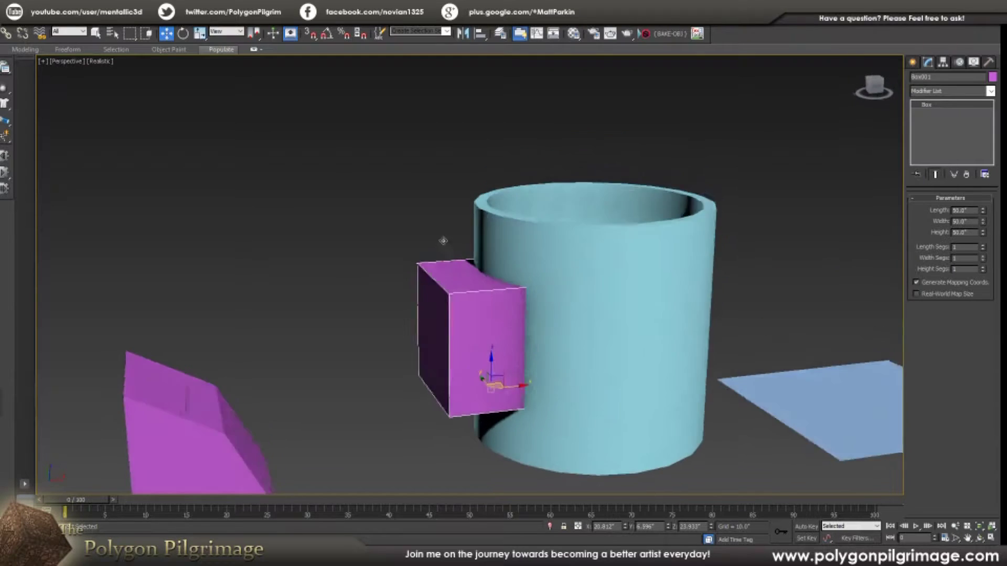
scroll(525, 273, down, 3)
scroll(552, 276, up, 3)
Clone the tube and the intersecting purple cube together as a Copy, about 147 units along Y from the originals.
click(552, 276)
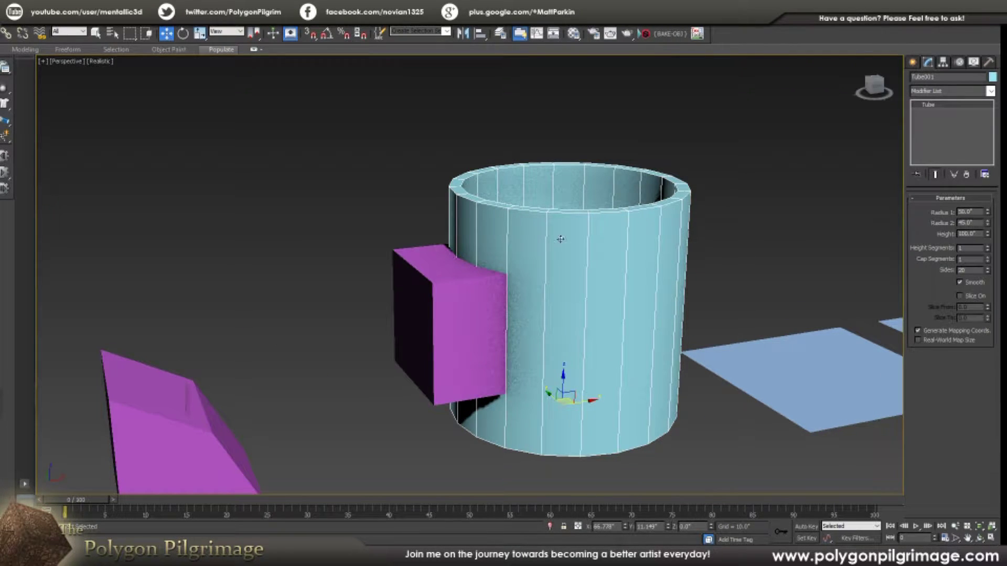
ctrl+click(442, 294)
alt+middle_drag(442, 295, 502, 316)
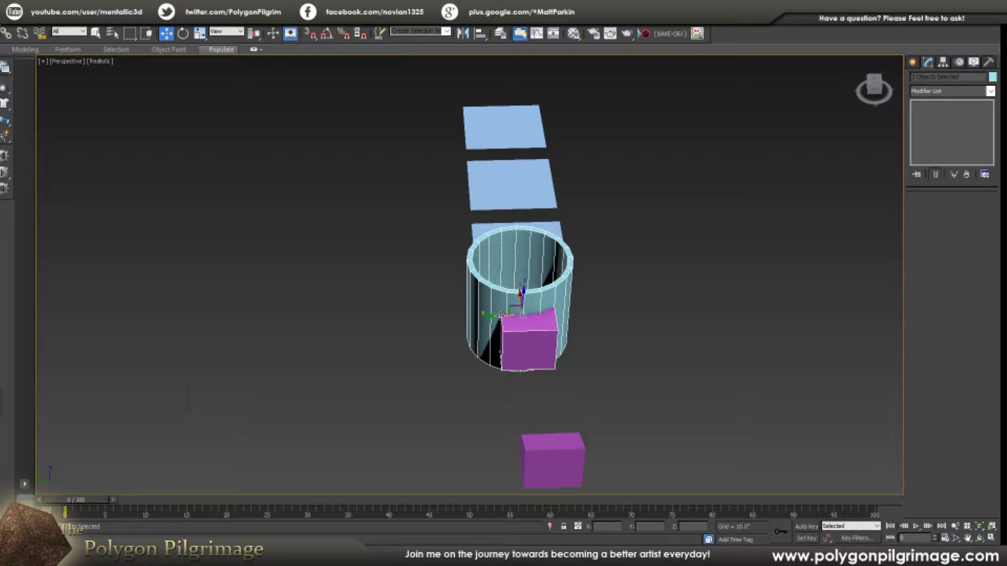
shift+drag(500, 315, 346, 318)
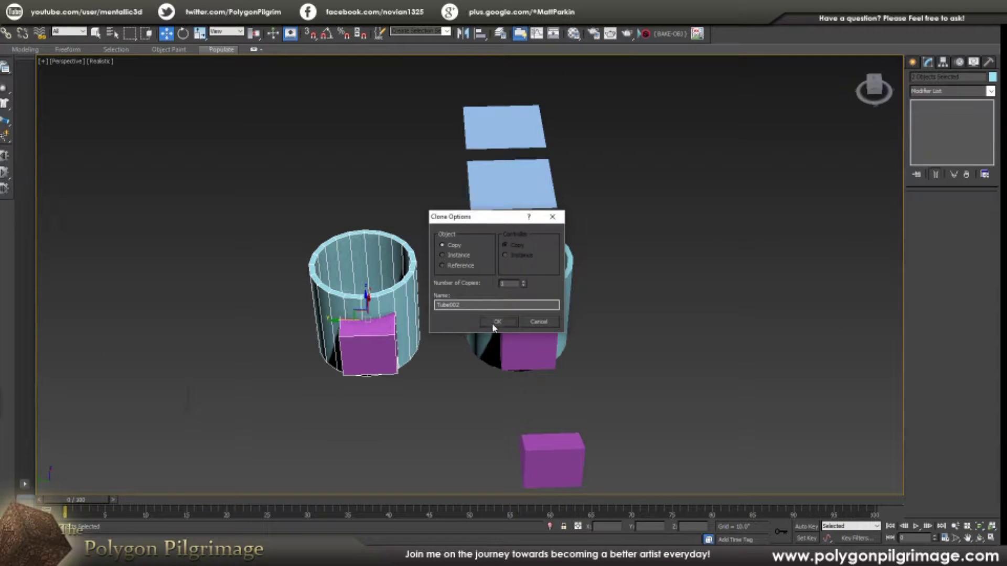
click(497, 322)
alt+middle_drag(496, 322, 491, 355)
Subtract the intersecting purple cube from the original tube with a ProBoolean compound object.
click(491, 355)
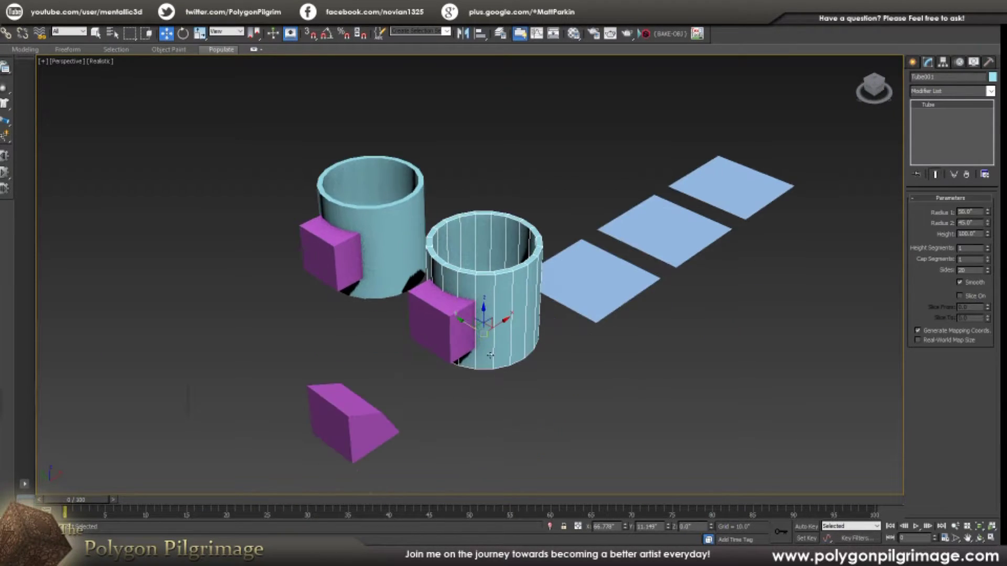
scroll(490, 355, up, 3)
click(915, 63)
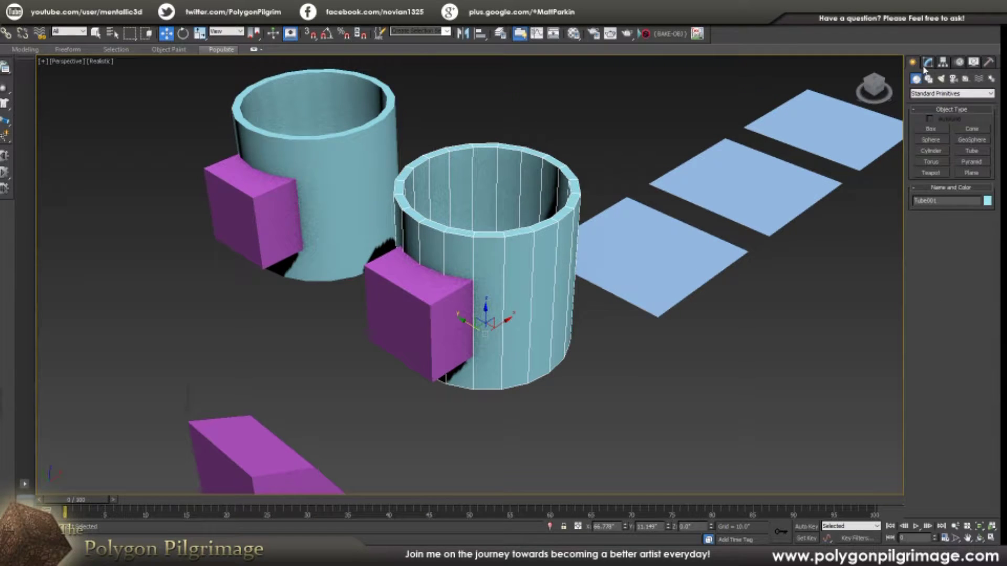
click(934, 94)
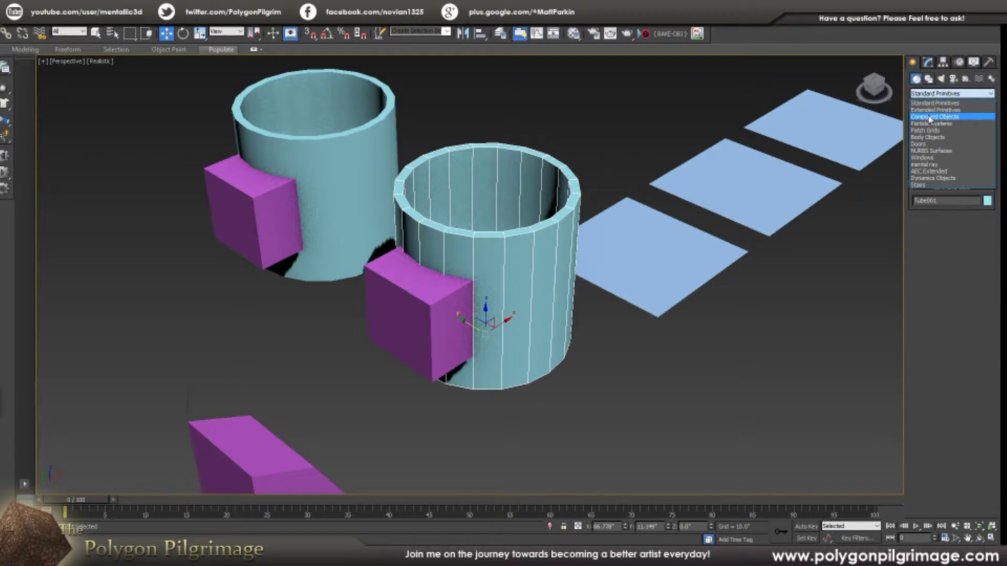
click(933, 116)
click(930, 185)
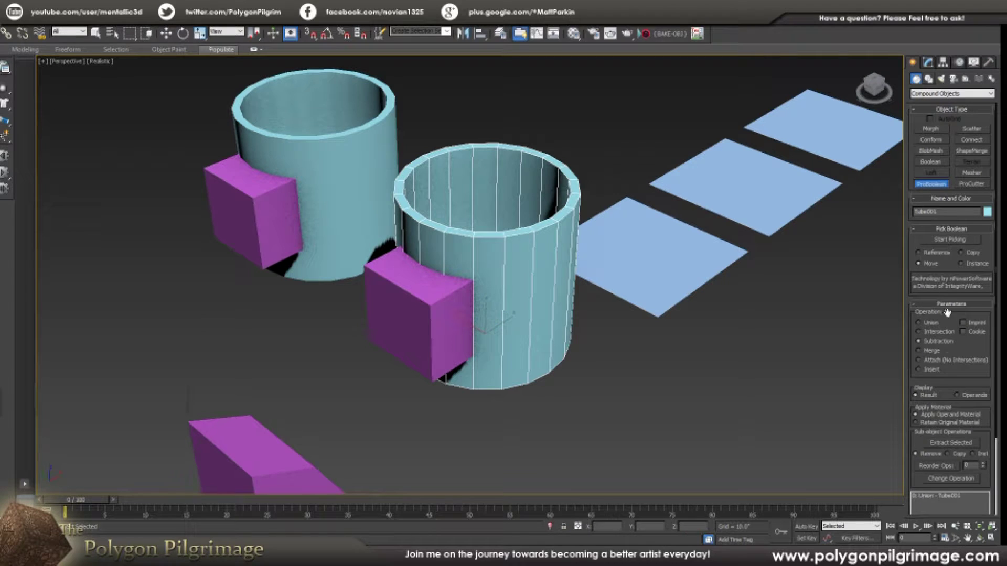
click(953, 239)
click(401, 300)
key(w)
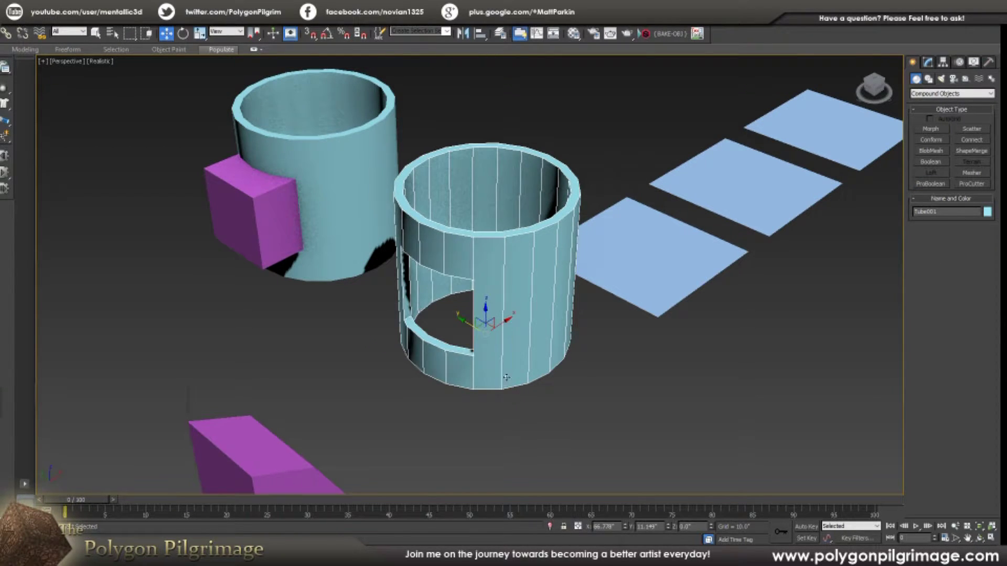
Link the copied cube to the copied tube as its parent, and select the copied tube for moving.
scroll(506, 378, up, 10)
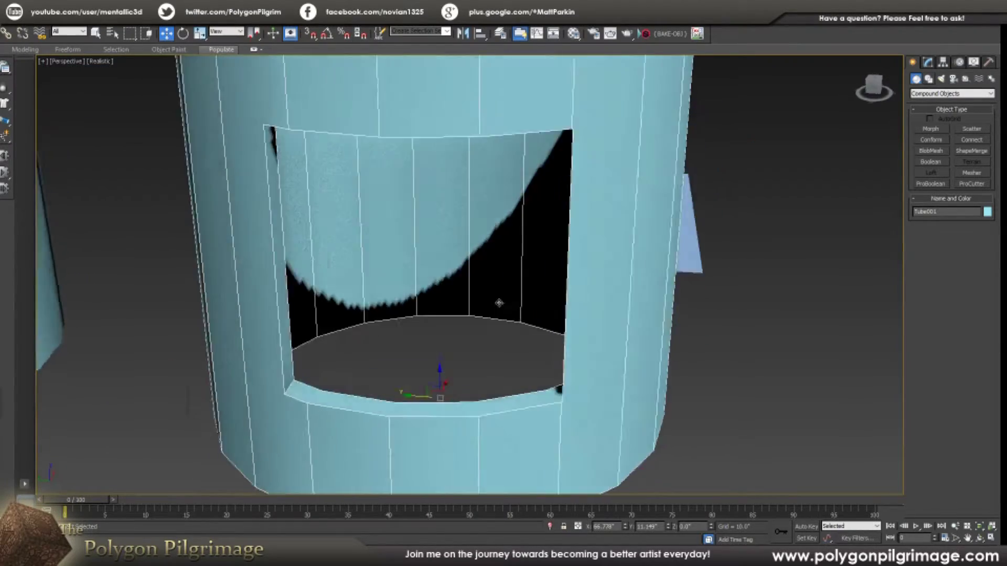
alt+middle_drag(499, 303, 499, 396)
scroll(508, 344, down, 5)
scroll(504, 386, up, 3)
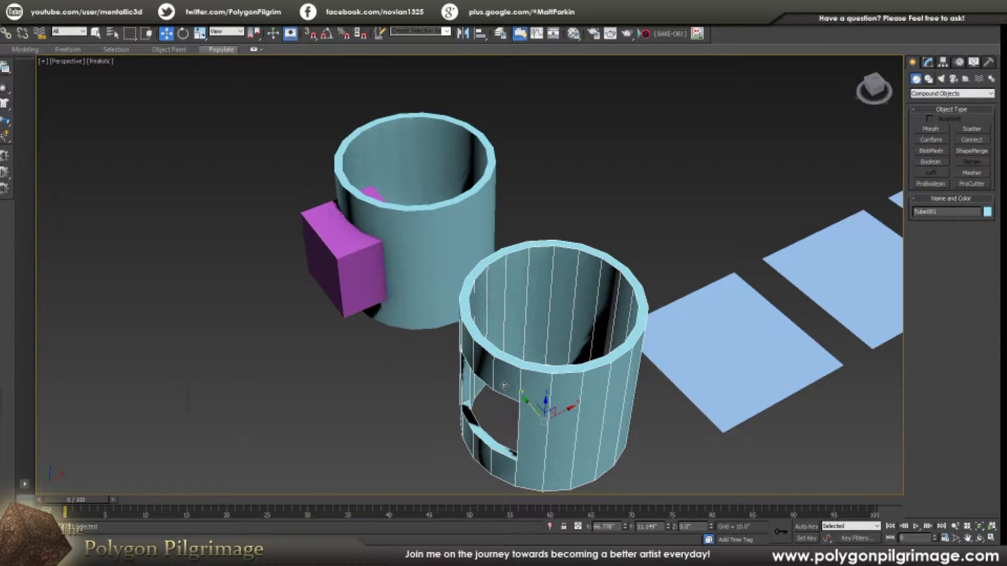
click(588, 233)
alt+middle_drag(511, 308, 521, 289)
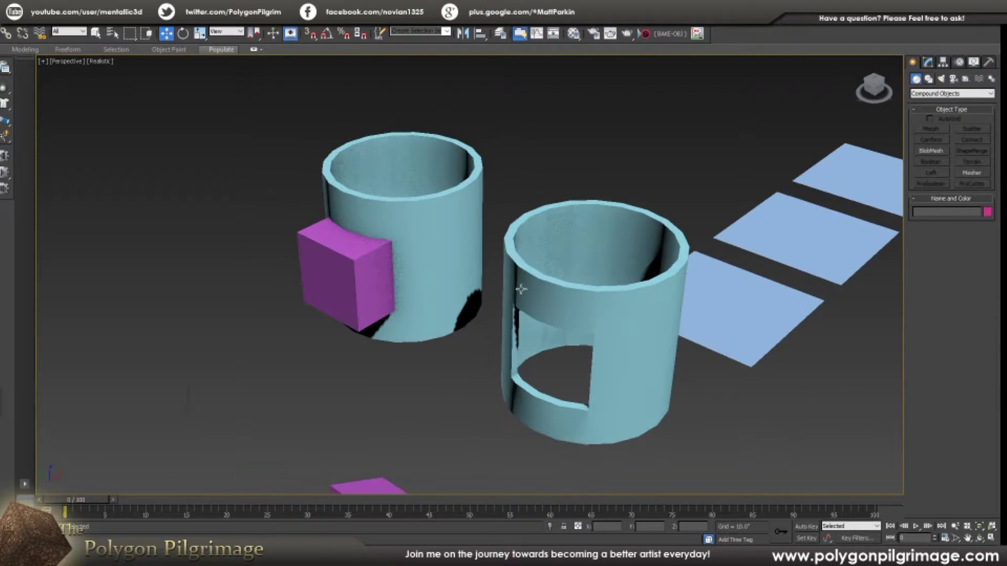
click(429, 218)
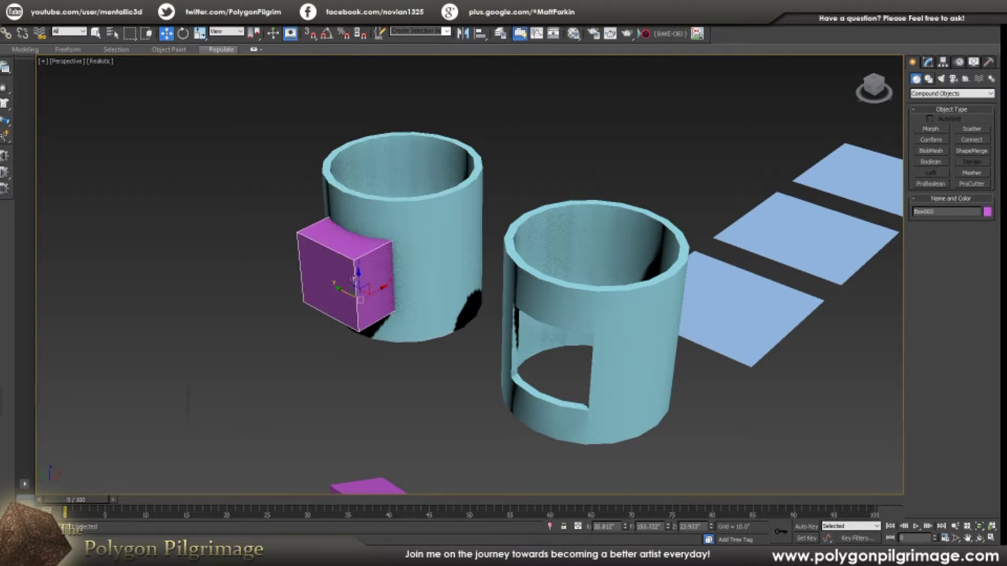
click(431, 223)
click(334, 271)
key(q)
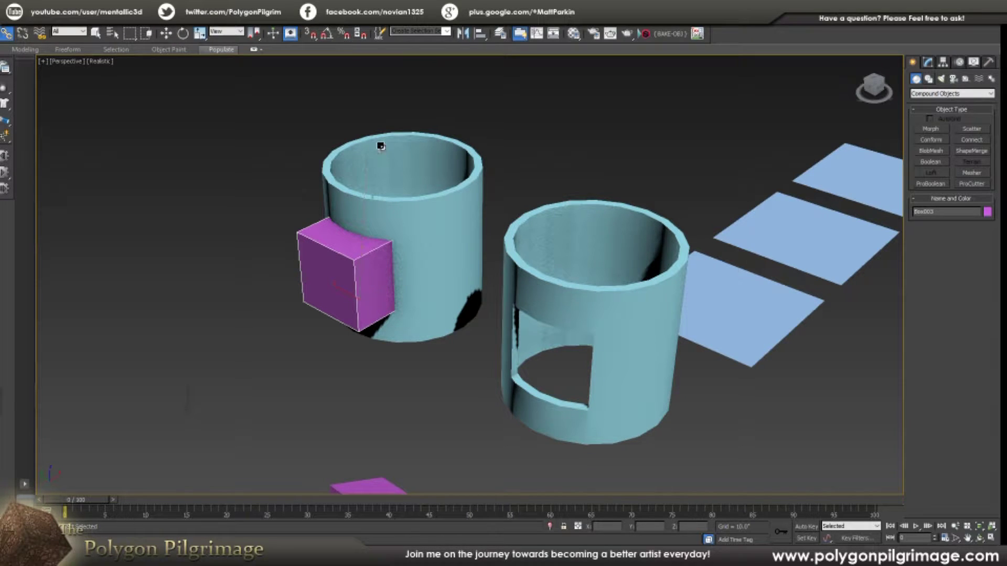
key(w)
click(355, 171)
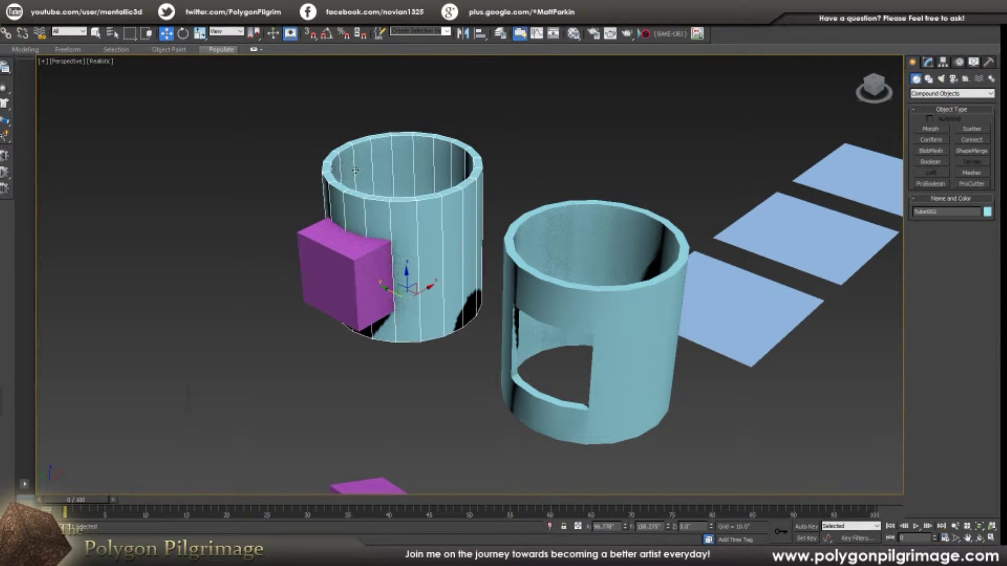
Align the copied tube with its linked cube to the cut tube's position, and undo a trial move of it.
click(480, 34)
click(626, 239)
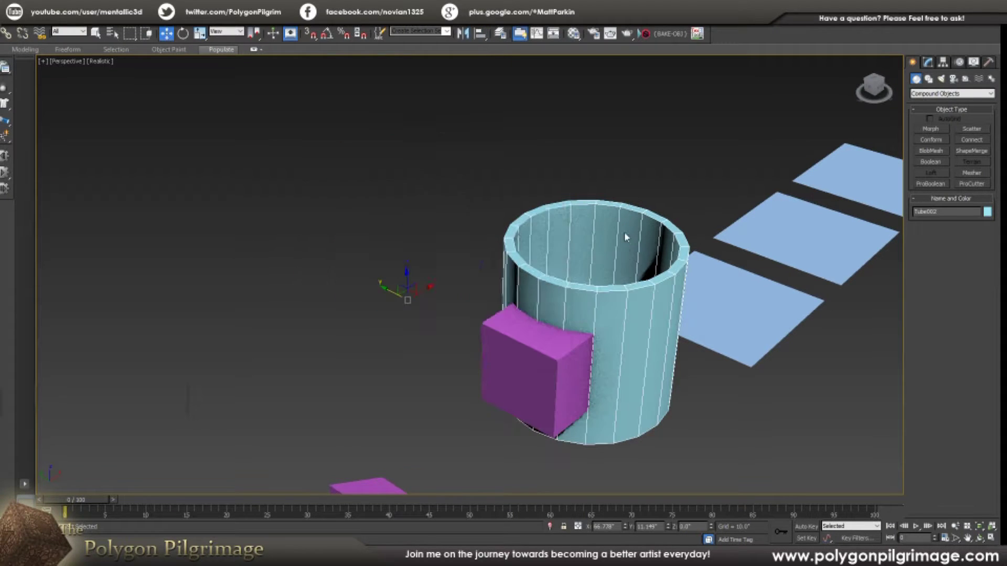
click(505, 362)
alt+middle_drag(574, 370, 545, 369)
drag(569, 369, 450, 262)
key(ctrl+z)
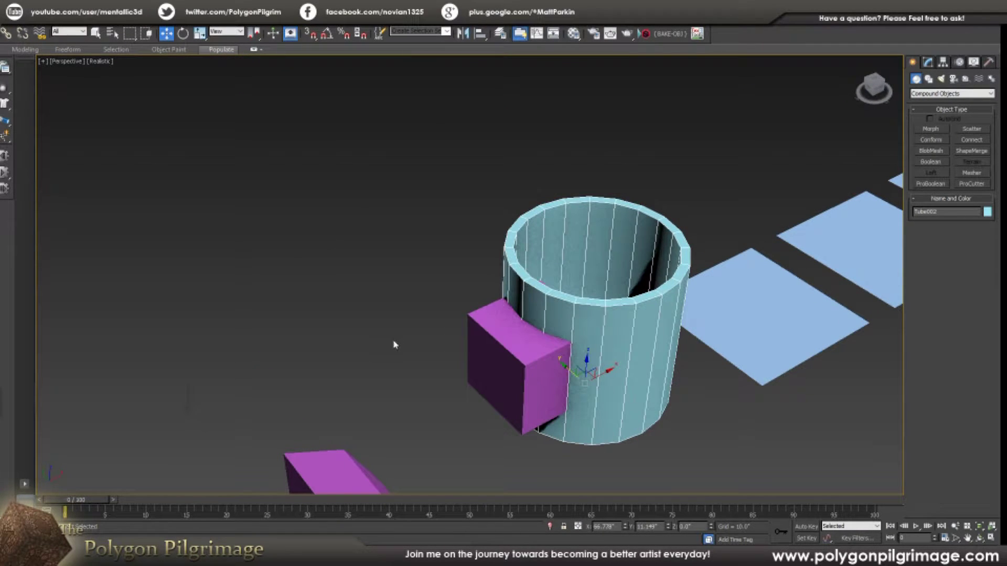
Move the copied tube away from the cut tube along Y and set its absolute world Y position to exactly 202.
key(F12)
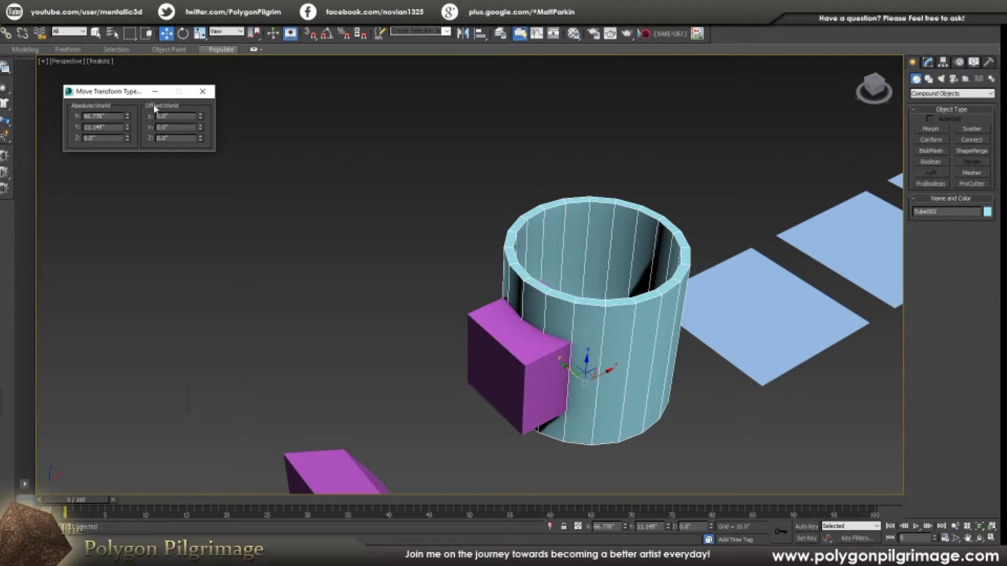
drag(124, 93, 129, 145)
drag(558, 365, 286, 187)
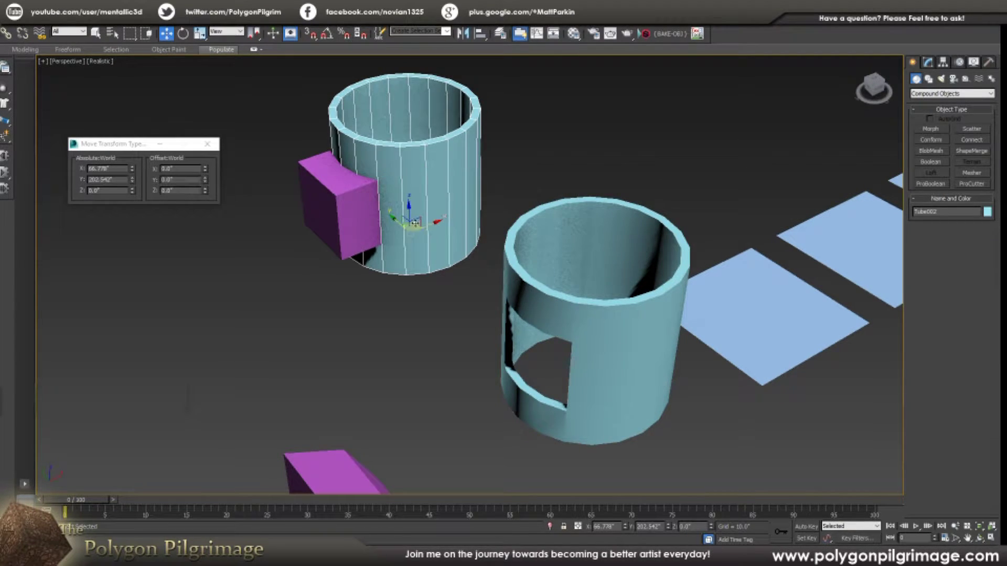
double_click(124, 180)
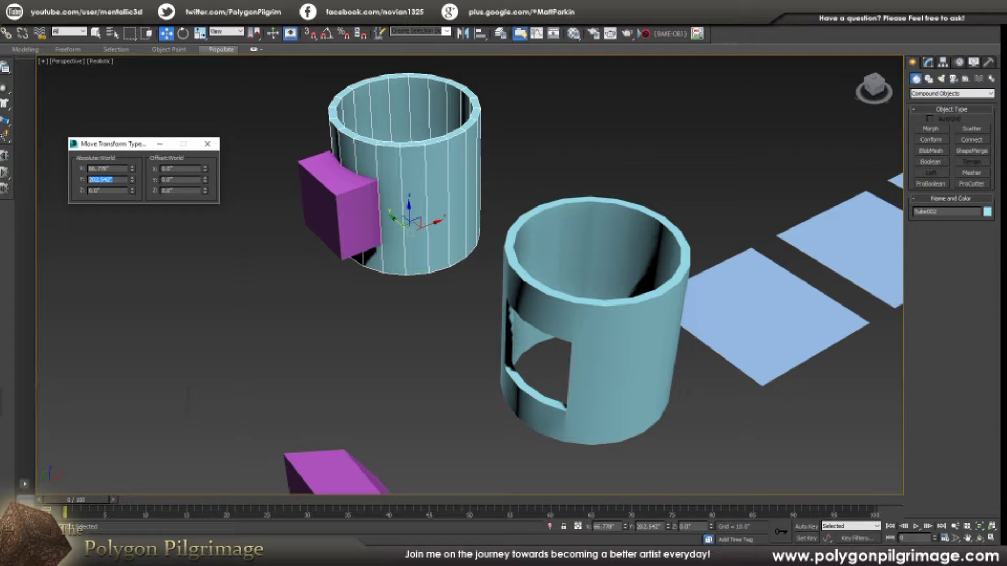
text(202)
key(Return)
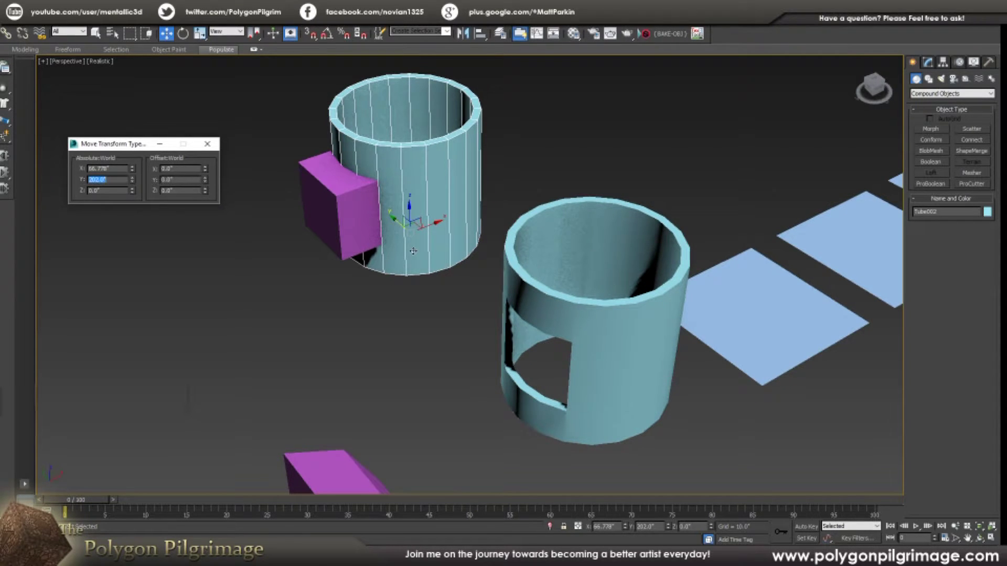
Clone the uncut tube as a Copy along Y, placing it at about Y 361.4.
alt+middle_drag(413, 251, 470, 267)
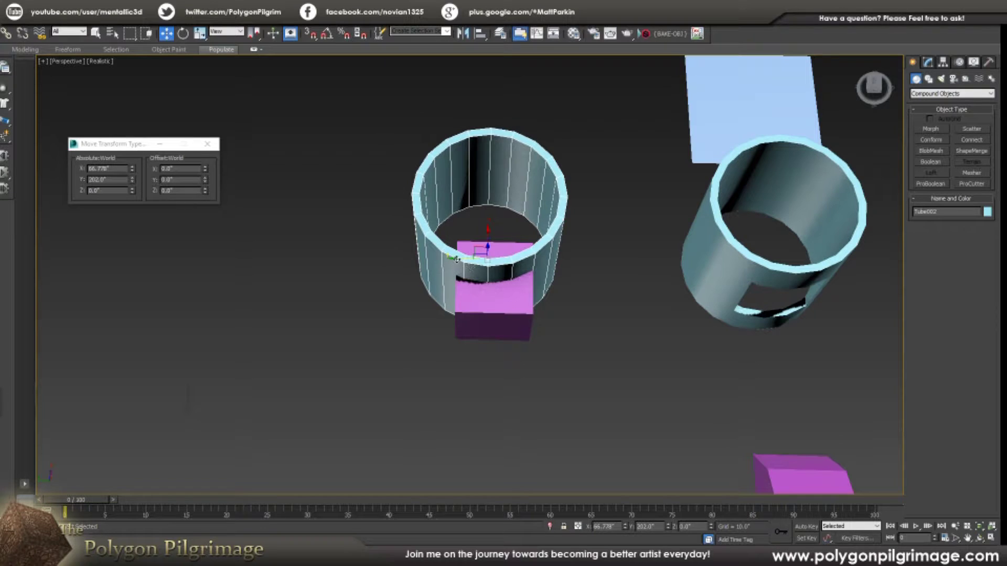
shift+drag(456, 258, 234, 255)
click(494, 322)
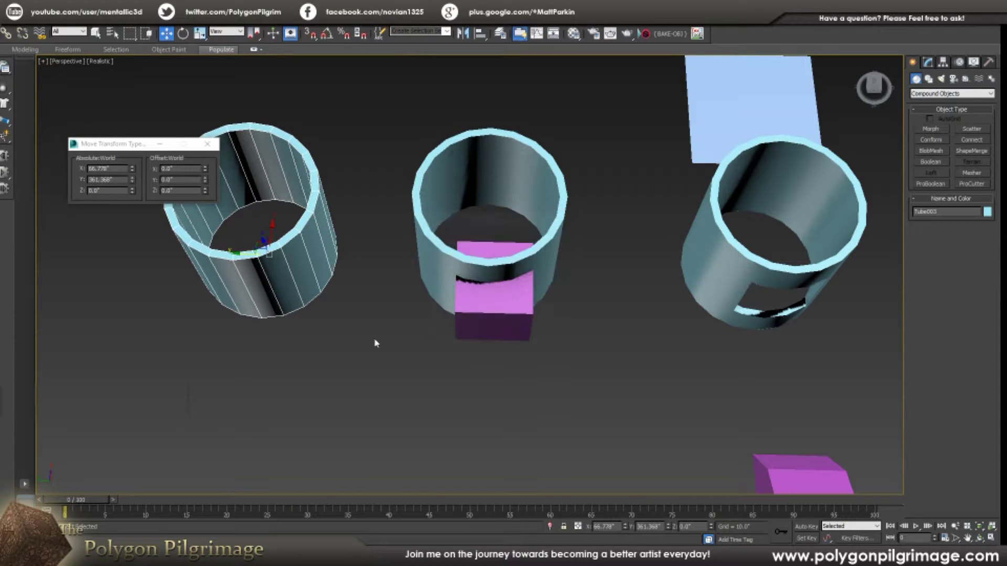
mouse_move(309, 272)
alt+middle_down()
mouse_move(324, 282)
mouse_move(319, 275)
alt+middle_up()
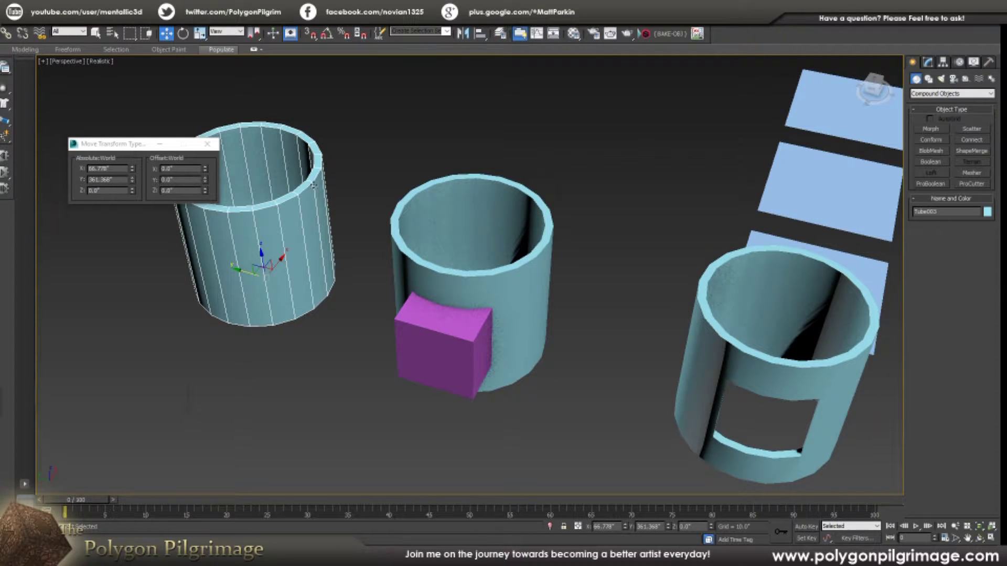
Set the new tube's absolute world Y to 202 so it coincides with the other uncut tube, and deselect it.
double_click(124, 180)
text(2)
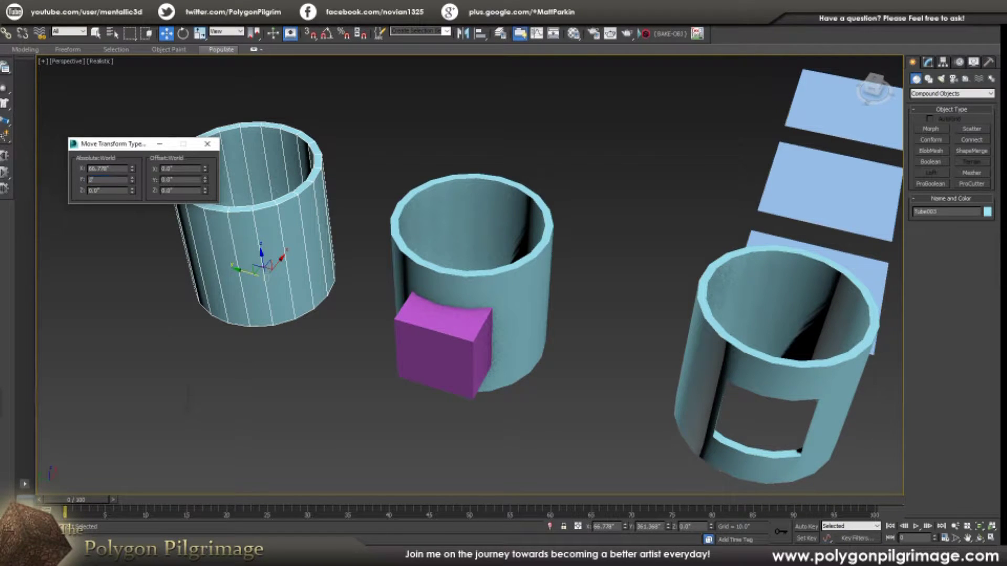
text(02)
key(Return)
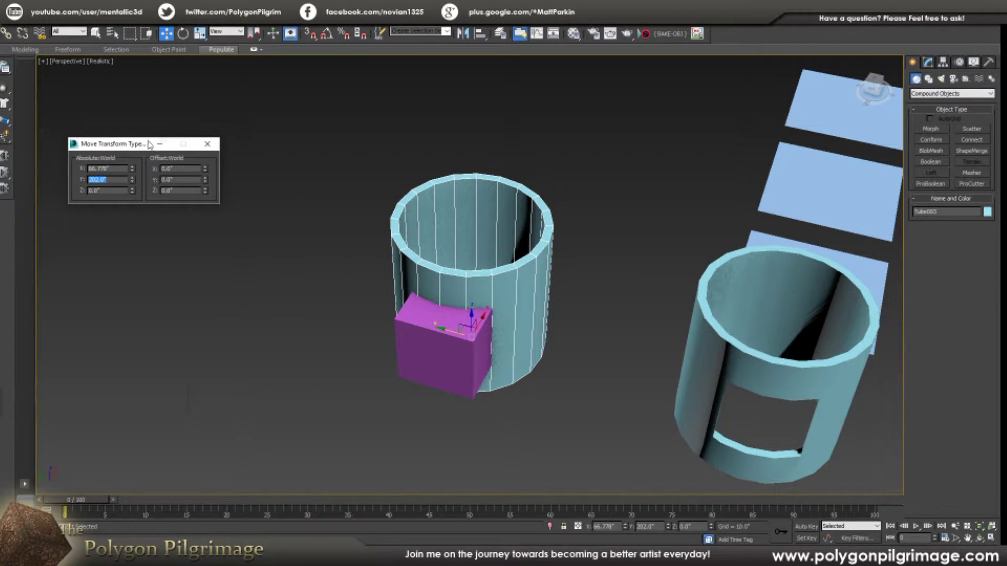
drag(149, 144, 121, 437)
click(326, 396)
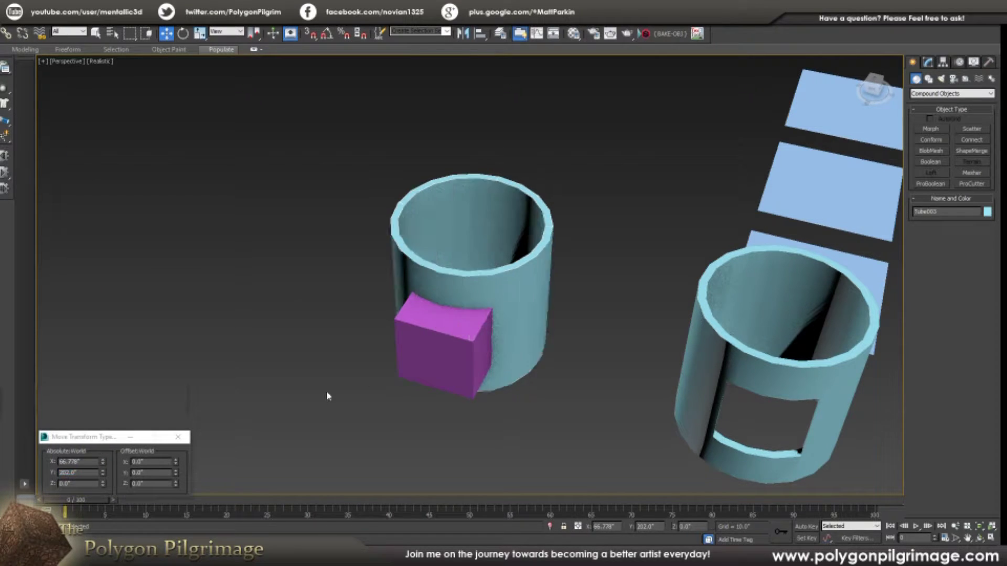
Select the two overlapping uncut tubes together with their cube and delete them.
scroll(423, 353, down, 5)
alt+middle_drag(422, 353, 400, 341)
scroll(412, 324, up, 5)
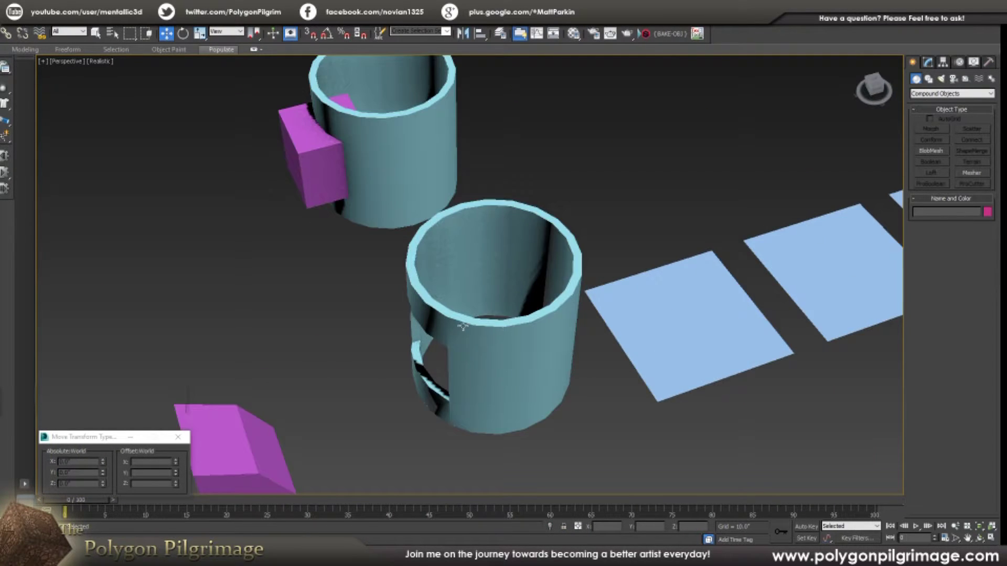
scroll(462, 326, down, 4)
scroll(421, 261, up, 2)
drag(383, 260, 401, 279)
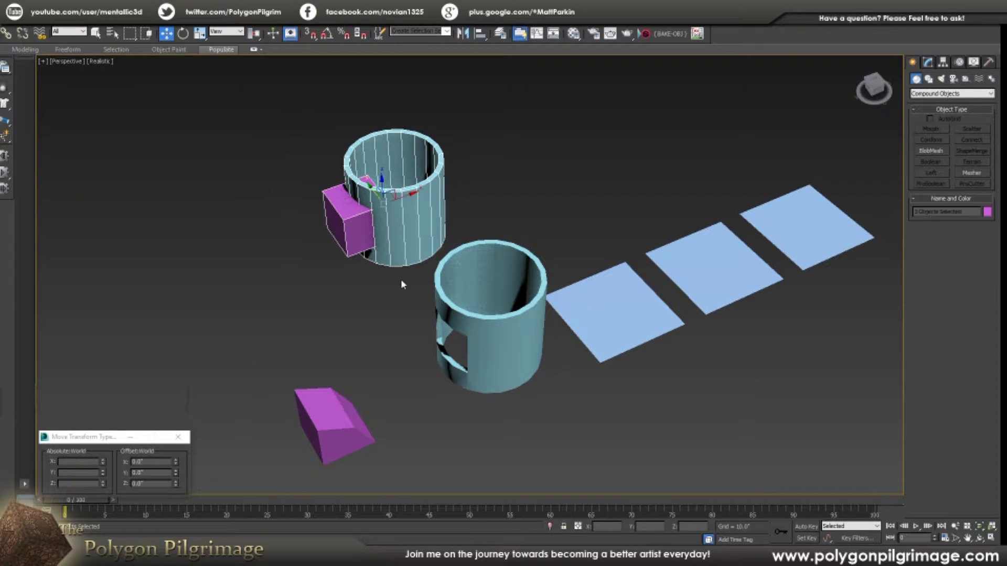
key(Delete)
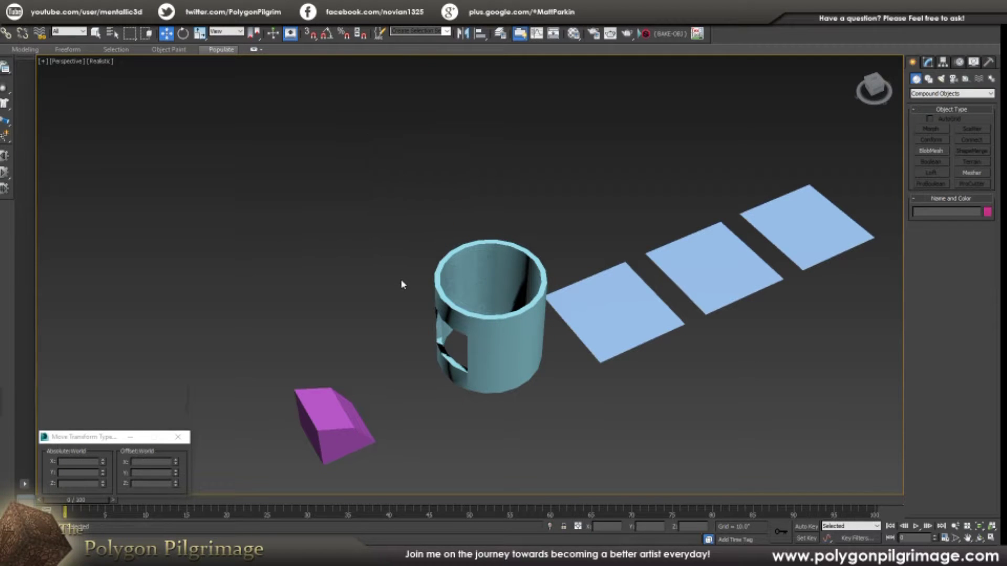
Select the tube with the cut opening and convert it to an Editable Poly.
click(509, 362)
scroll(509, 362, up, 5)
alt+middle_drag(508, 362, 703, 342)
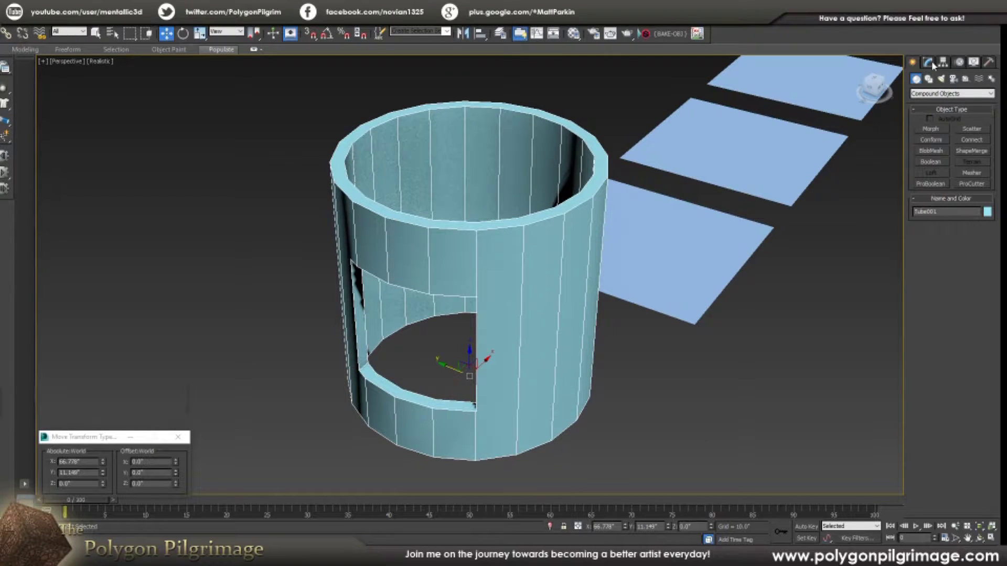
click(930, 63)
right_click(938, 105)
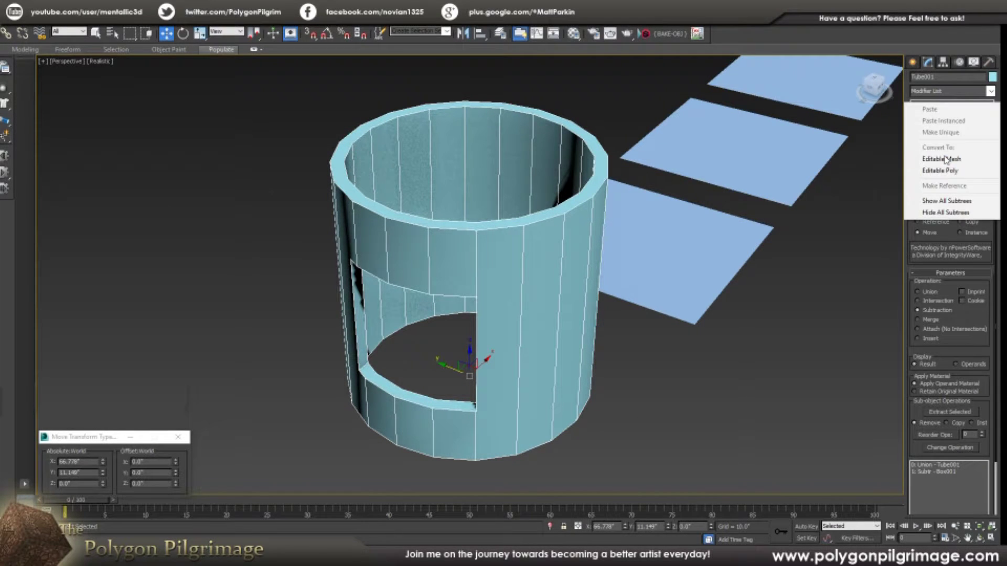
click(940, 171)
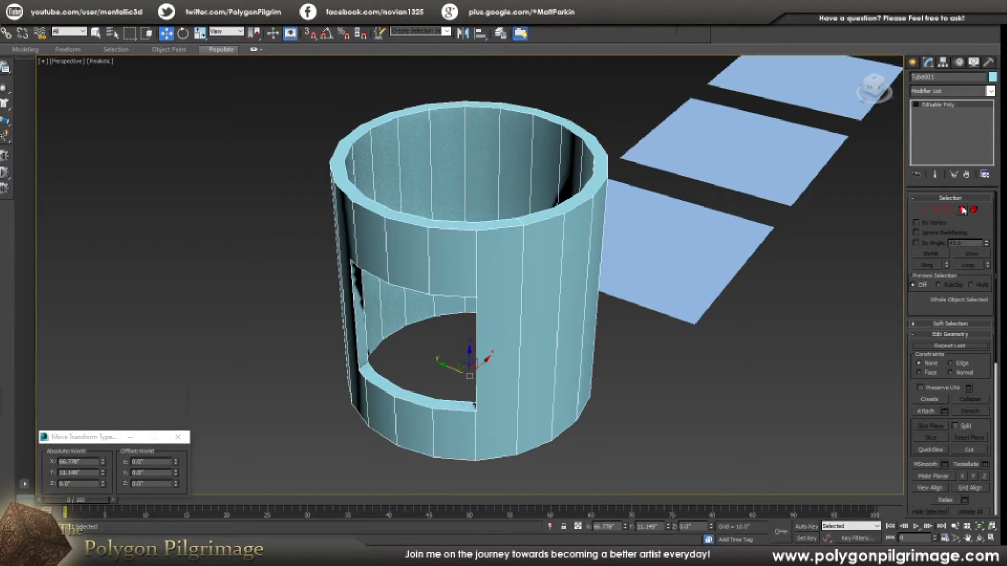
Switch the cut tube to Polygon editing with no polygons selected, and bring the faces around its opening into view.
key(4)
alt+middle_drag(857, 258, 476, 318)
click(491, 341)
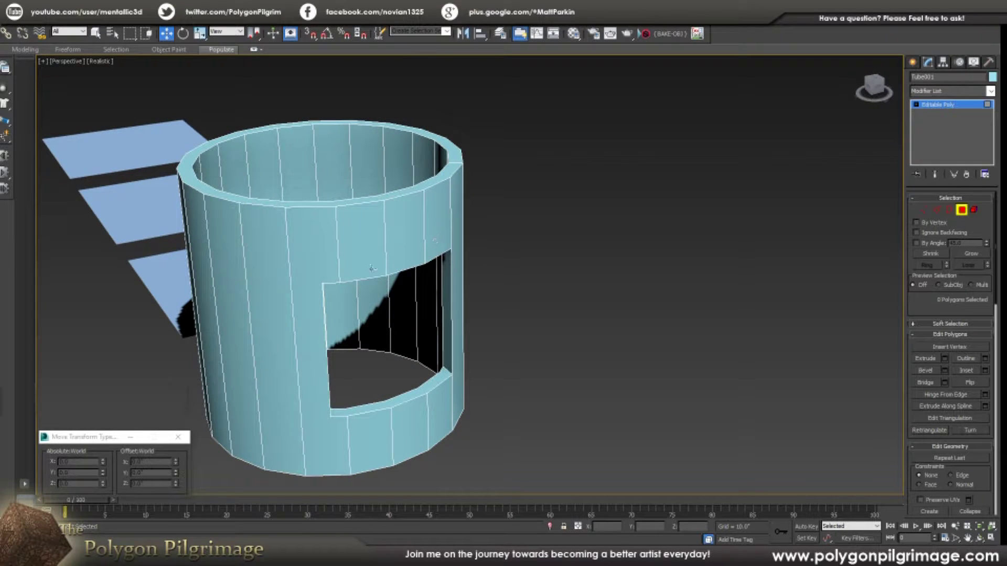
alt+middle_drag(371, 269, 380, 360)
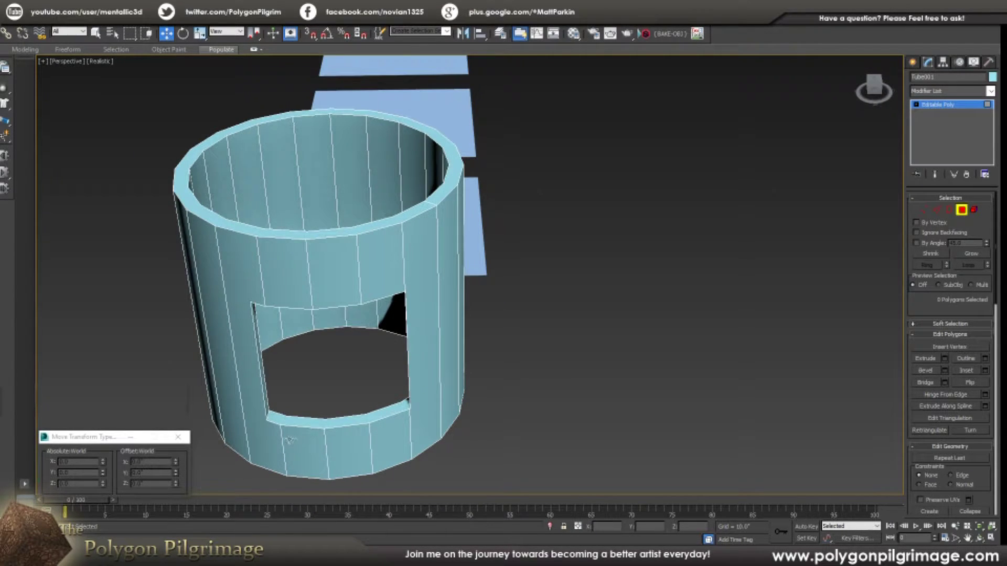
scroll(362, 439, up, 2)
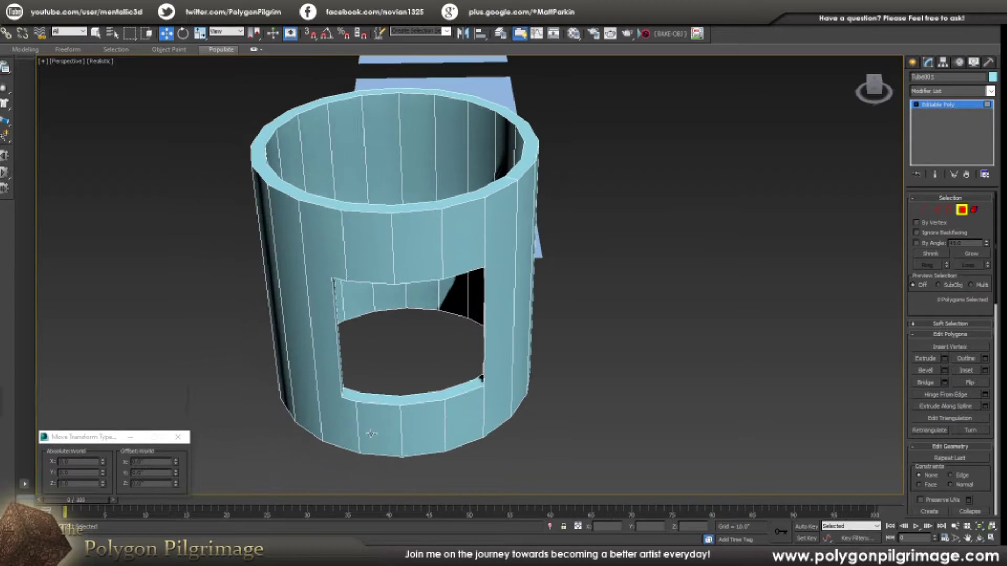
Detach the three outer polygons directly below the tube's opening as a cloned object, and leave sub-object editing.
scroll(415, 439, up, 3)
scroll(521, 308, up, 2)
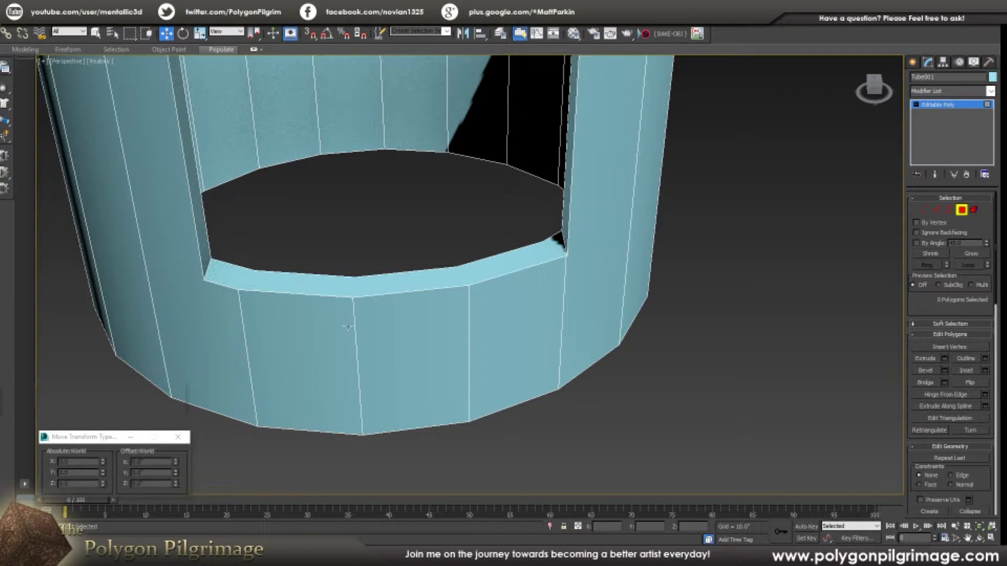
scroll(495, 326, down, 4)
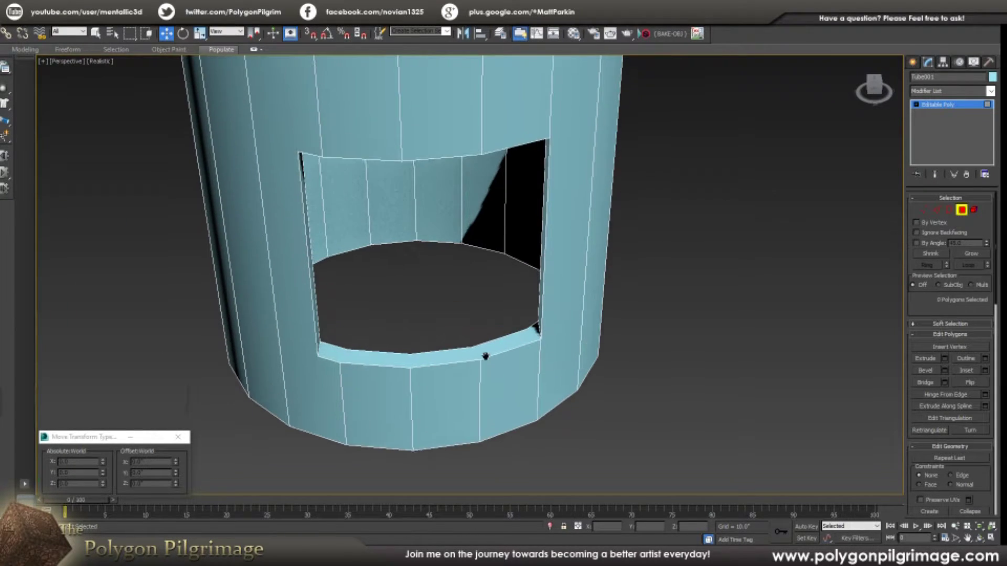
click(367, 411)
ctrl+click(450, 404)
ctrl+click(510, 401)
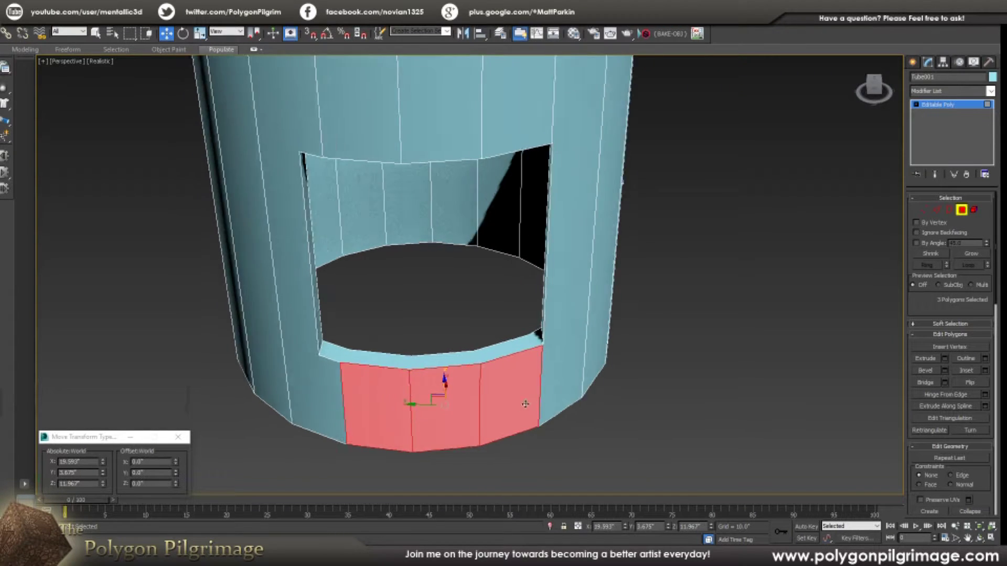
alt+middle_drag(509, 401, 734, 404)
scroll(918, 309, down, 5)
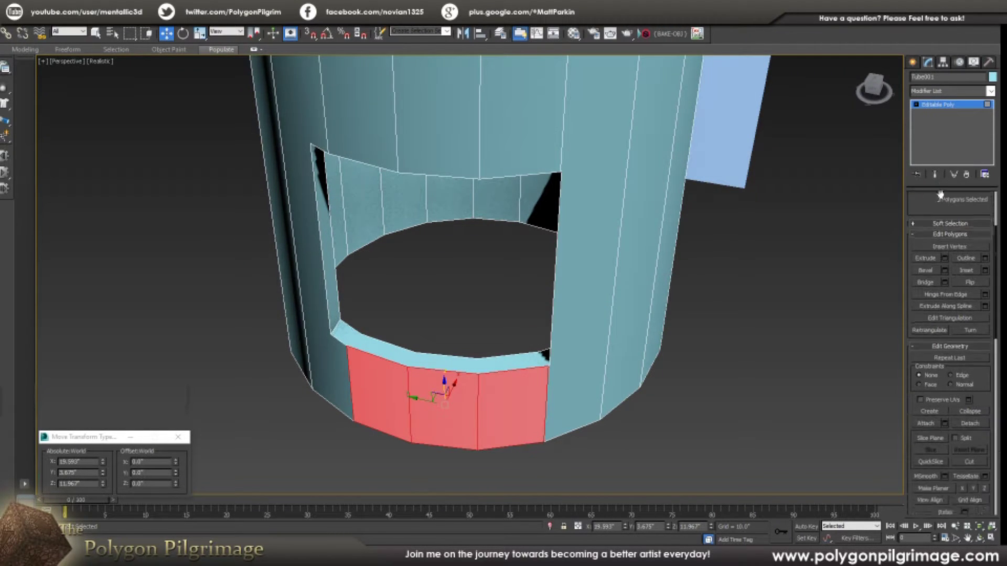
click(981, 382)
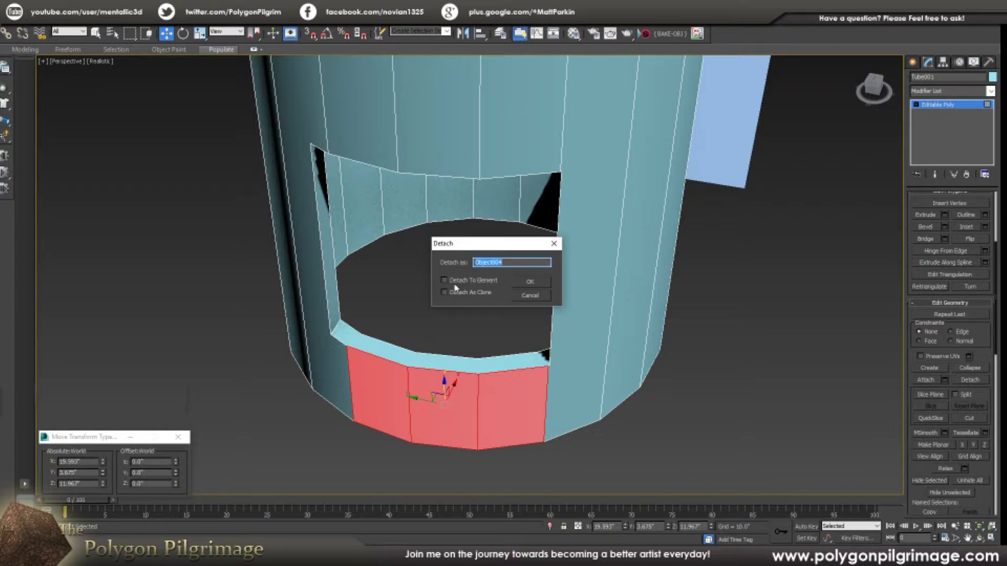
click(545, 285)
click(941, 106)
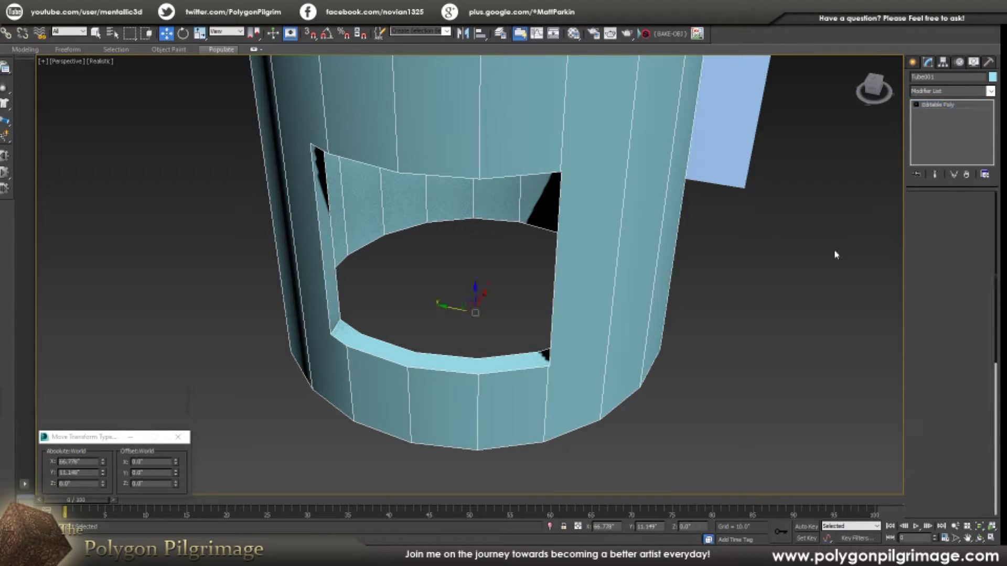
Inset the three polygons of the detached strip as a group by about 4.31".
click(493, 406)
alt+middle_drag(493, 406, 520, 407)
click(962, 210)
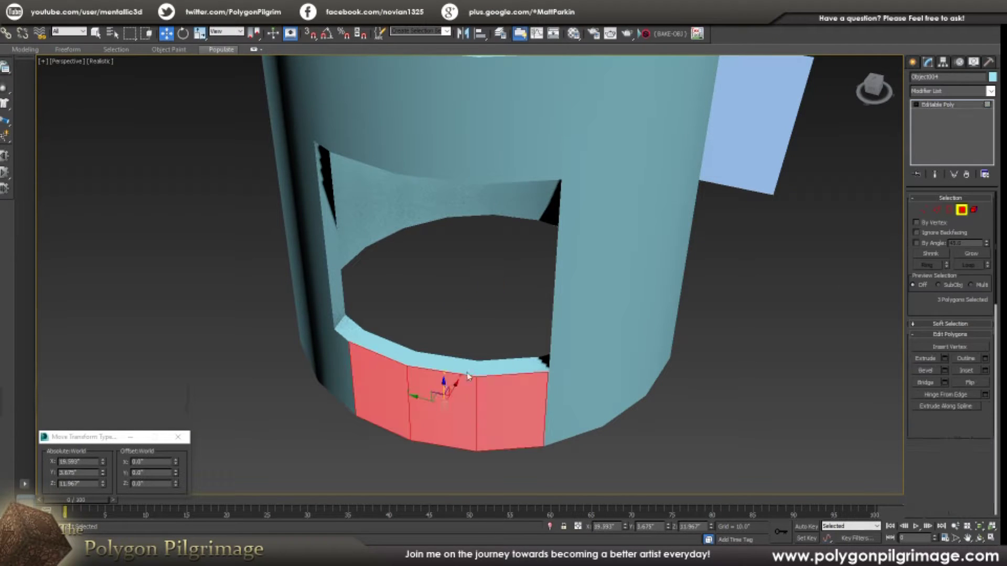
click(985, 371)
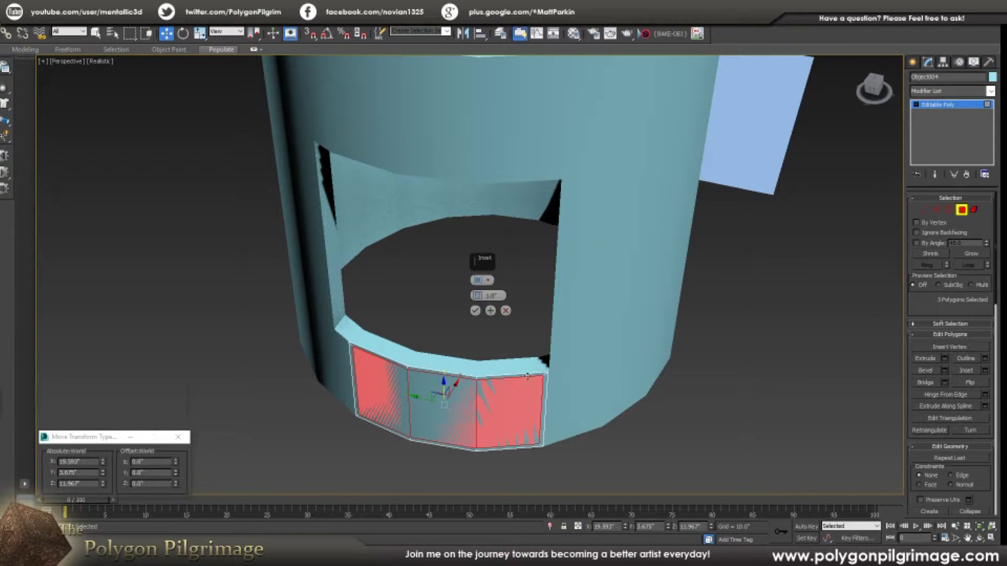
drag(477, 290, 479, 273)
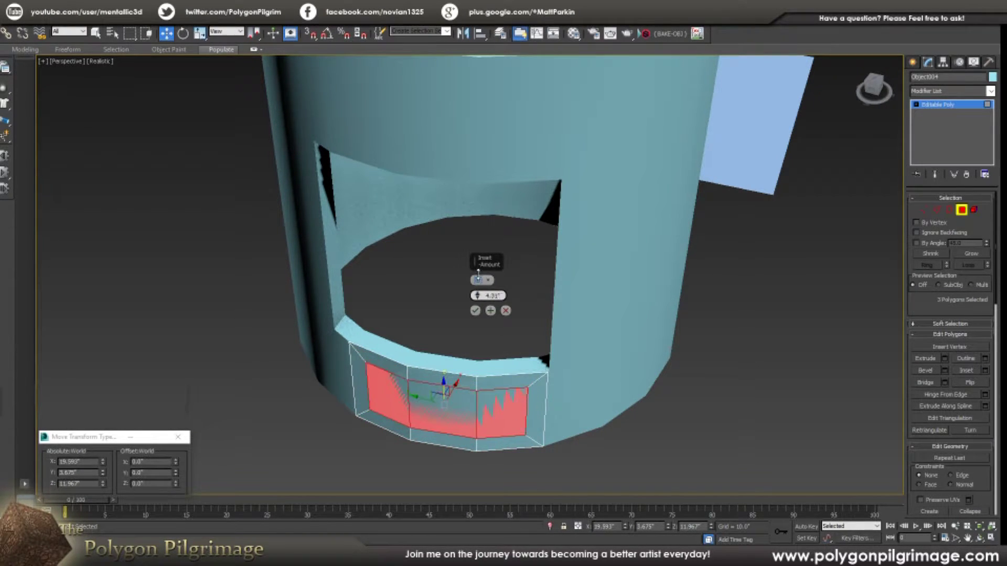
alt+middle_drag(553, 338, 537, 308)
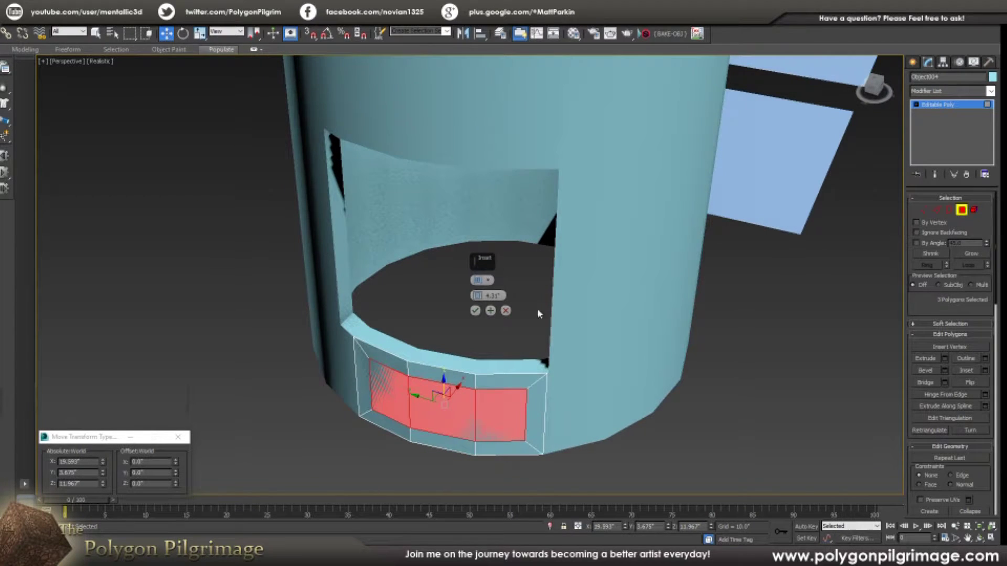
drag(494, 264, 737, 339)
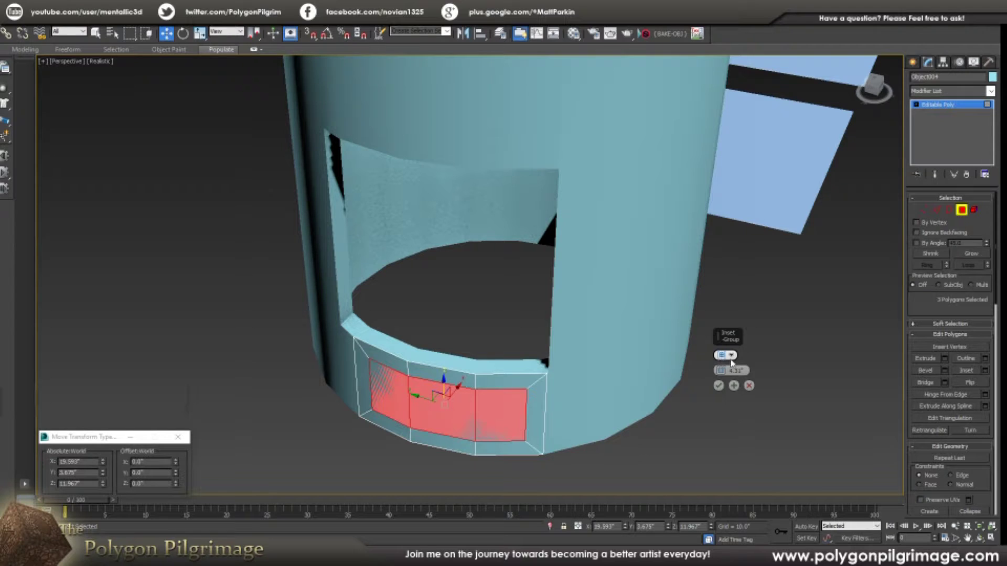
Compare the Group and By Polygon inset types on the strip, and apply the inset as Group.
click(731, 358)
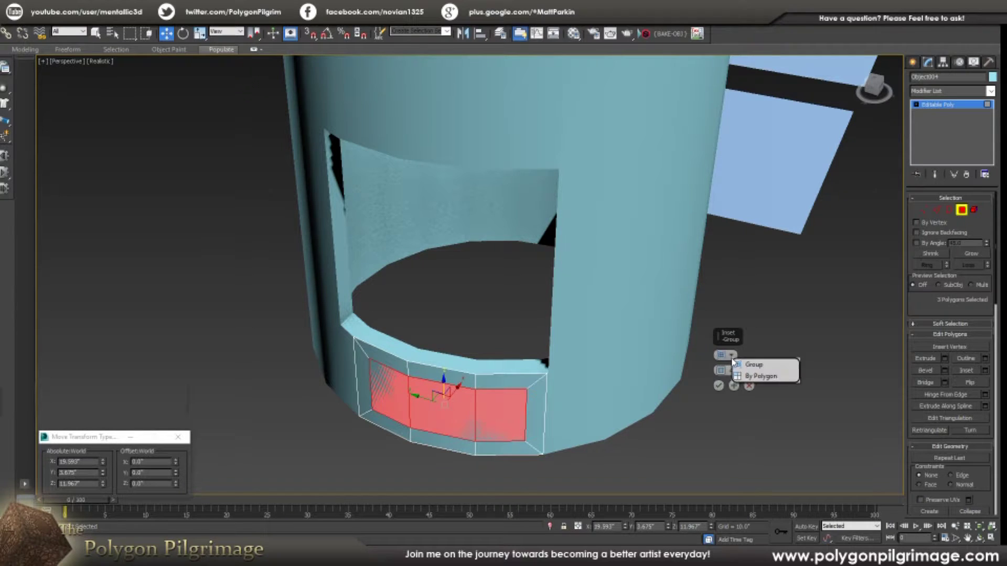
click(766, 366)
click(732, 355)
click(762, 375)
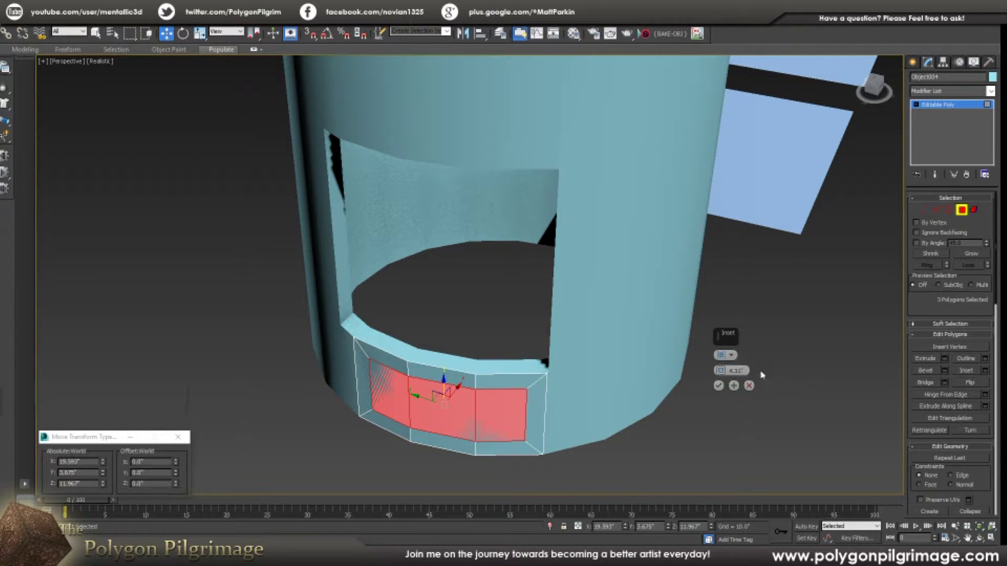
click(722, 356)
click(722, 355)
click(722, 356)
click(722, 356)
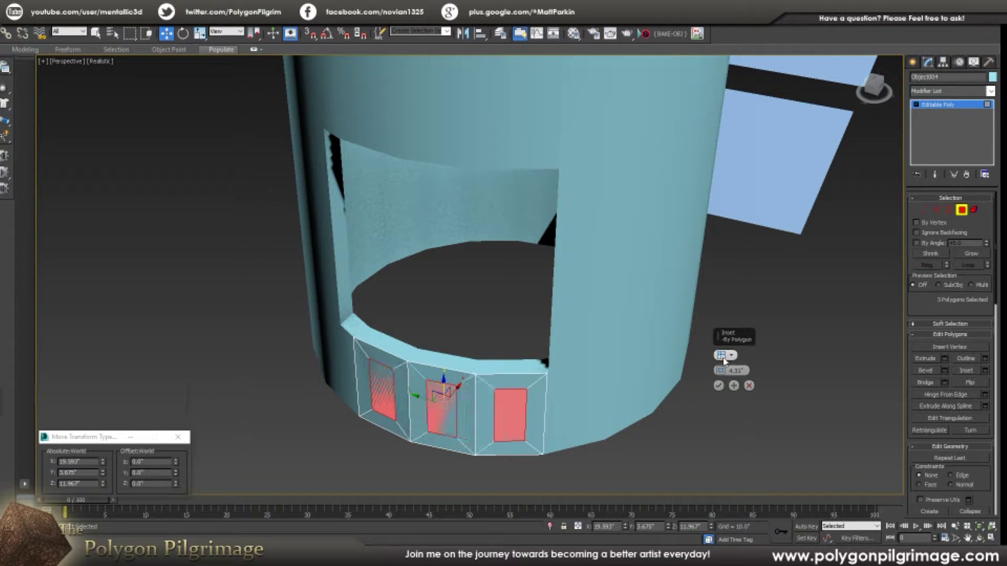
click(722, 356)
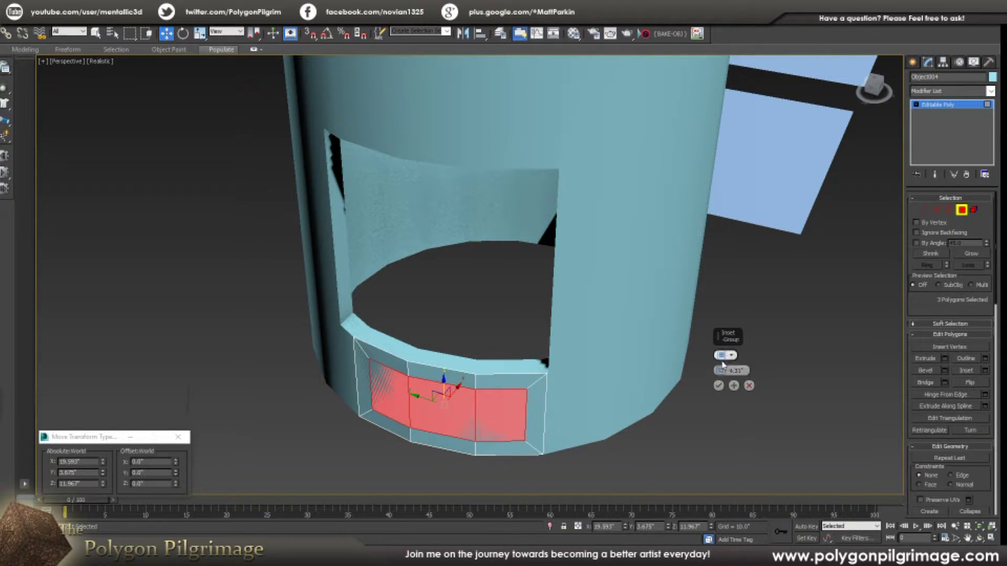
click(722, 355)
click(722, 355)
alt+middle_drag(552, 398, 586, 402)
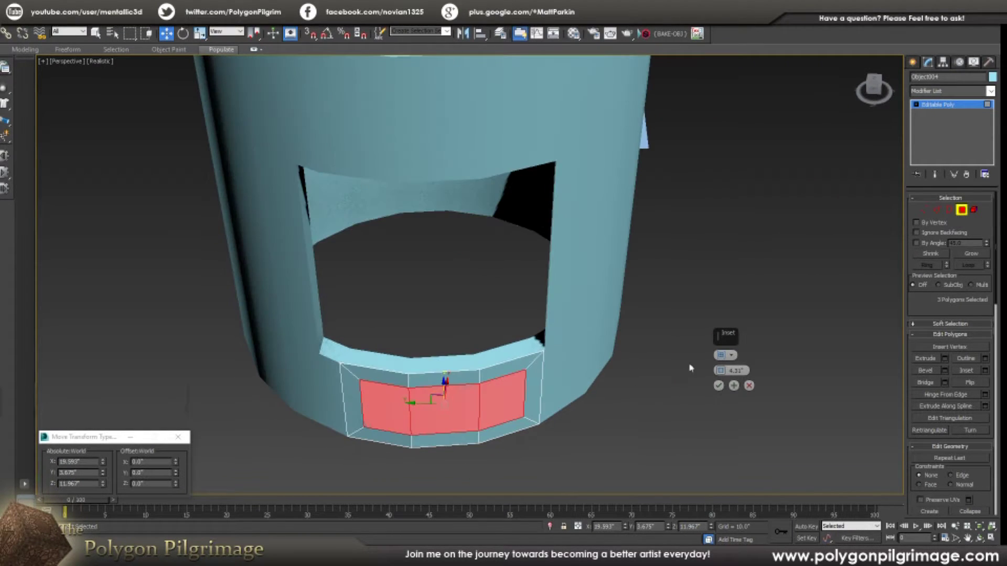
click(719, 385)
Extrude the strip's three inset polygons outward by about 2.478".
alt+middle_drag(640, 387, 863, 385)
click(946, 359)
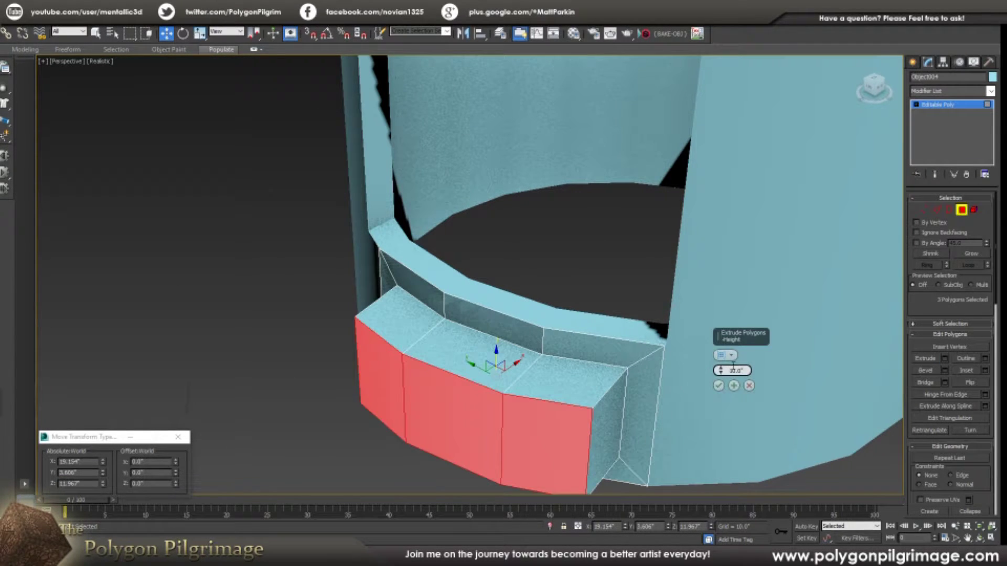
drag(720, 371, 711, 412)
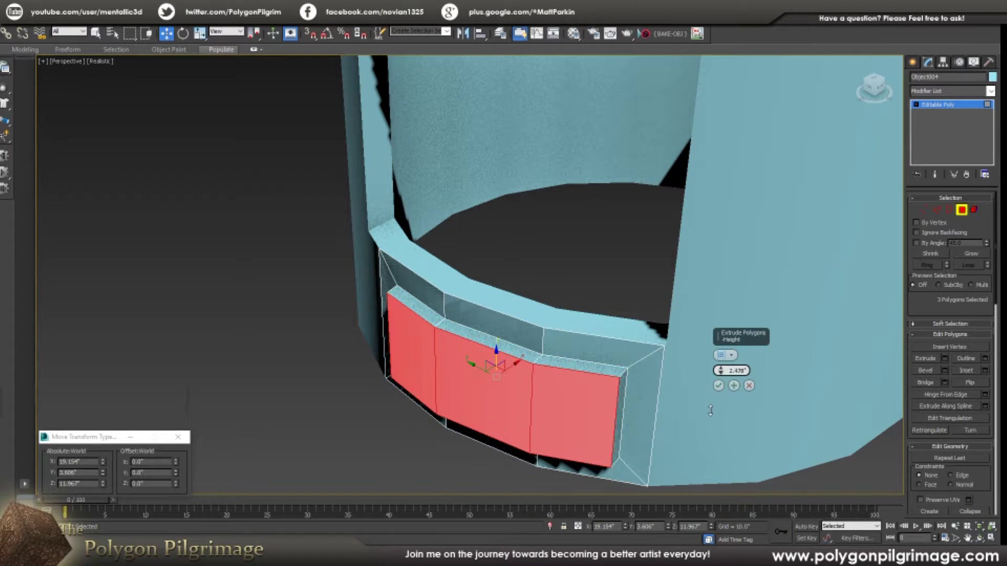
click(719, 387)
Chamfer the eight edges around the front face of the extruded panel by 1.0" with 2 segments.
alt+middle_drag(721, 389, 682, 391)
key(2)
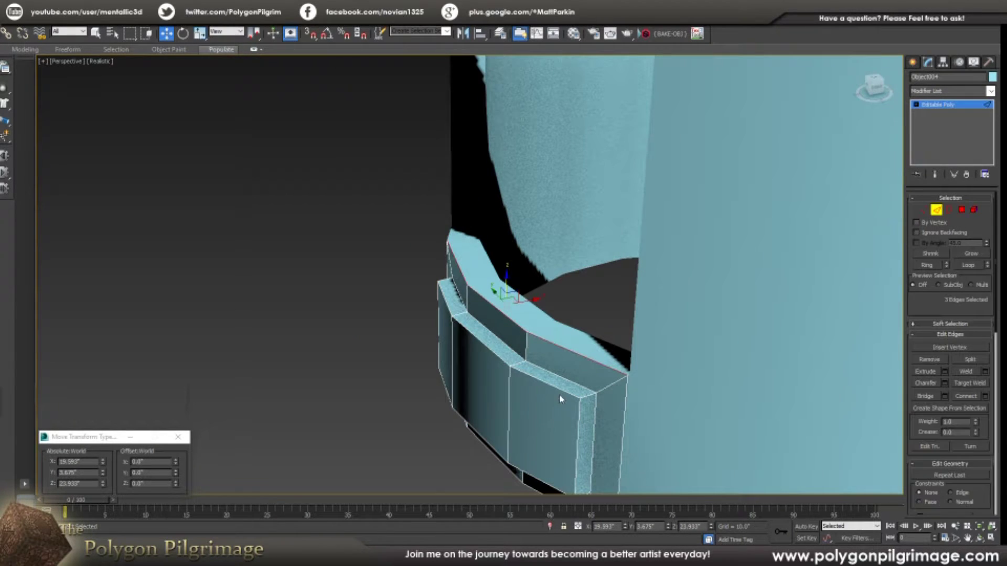
double_click(560, 393)
ctrl+click(577, 412)
alt+middle_drag(521, 414, 615, 405)
ctrl+click(495, 370)
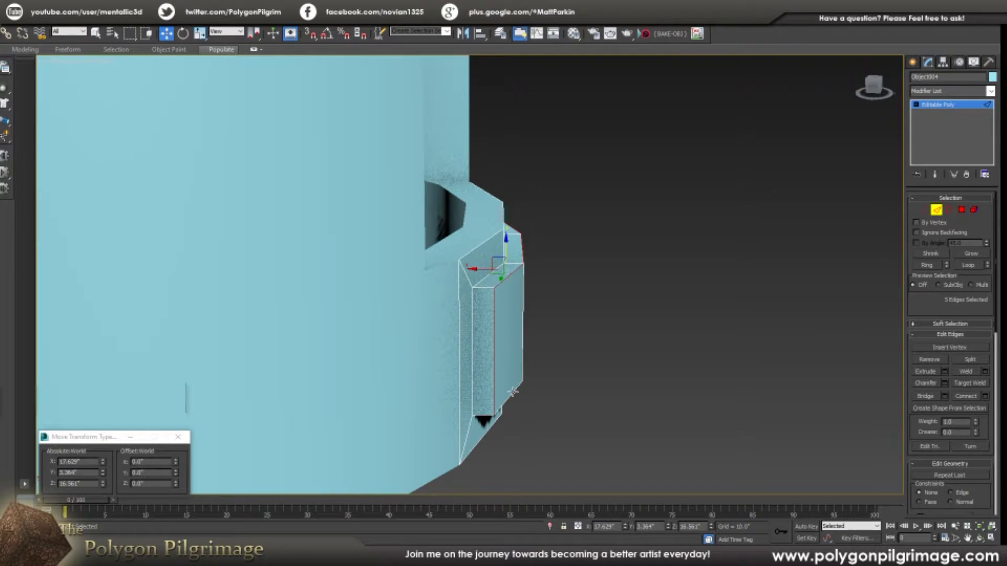
ctrl+double_click(513, 392)
alt+middle_drag(533, 391, 890, 397)
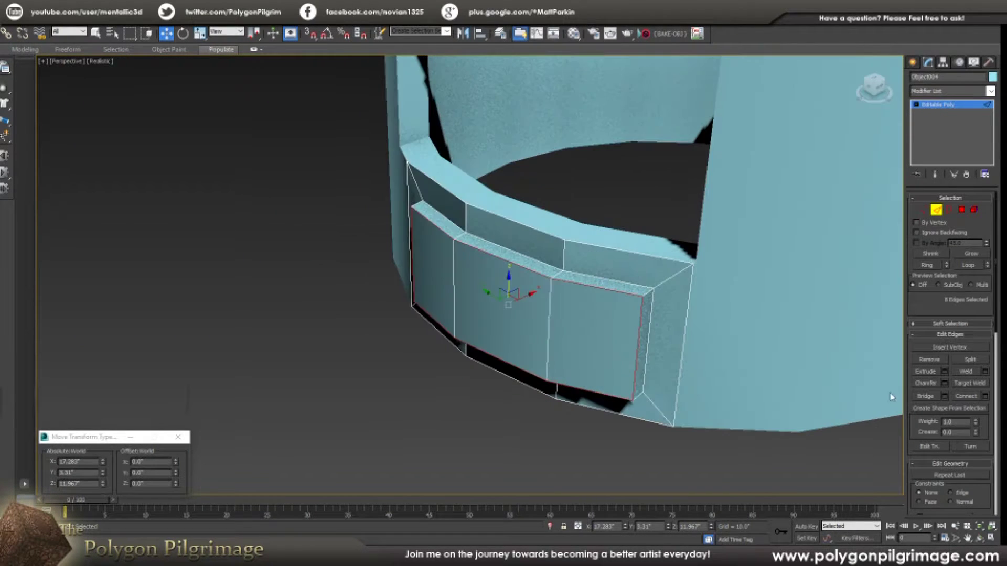
click(945, 383)
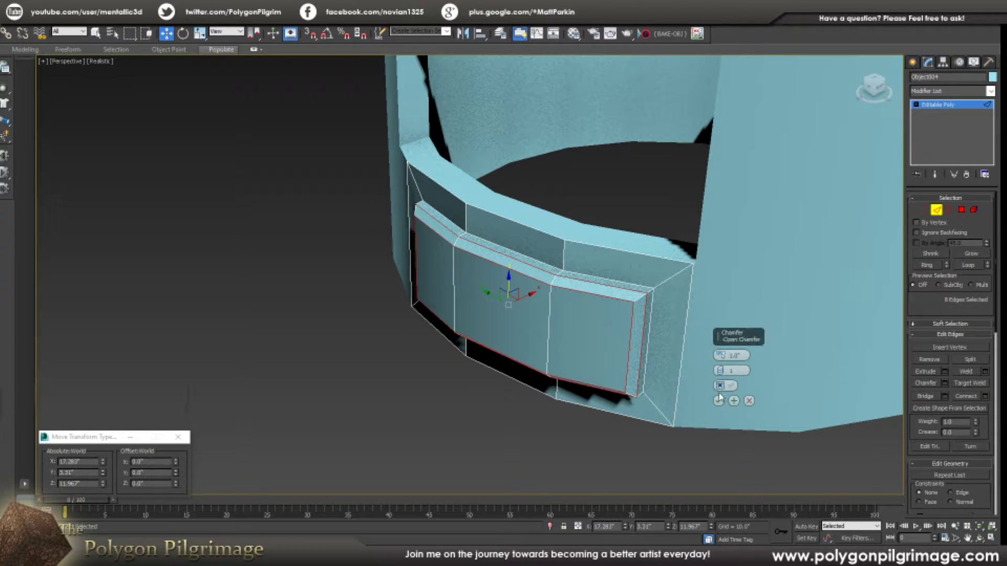
drag(721, 371, 726, 367)
alt+middle_drag(636, 357, 698, 283)
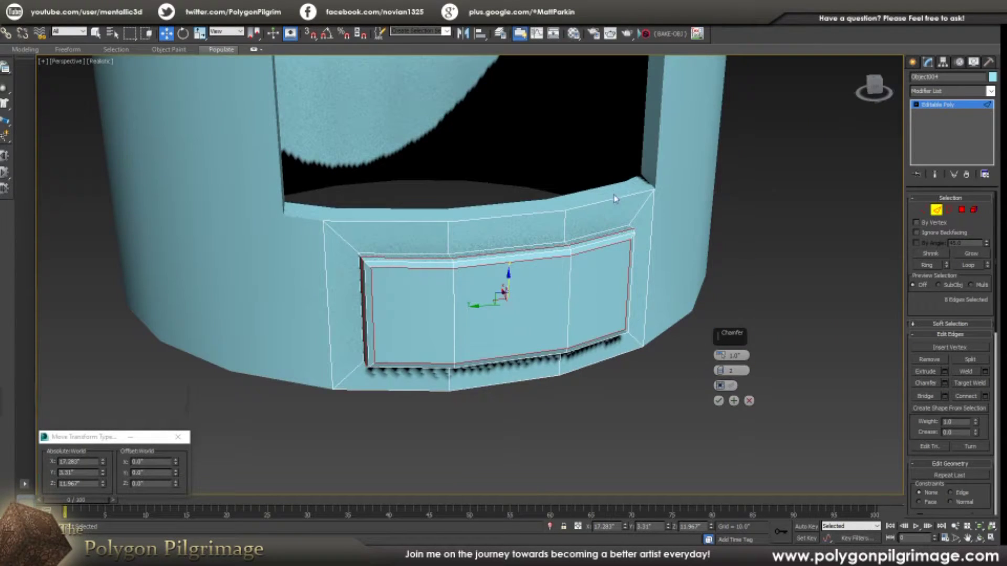
click(718, 400)
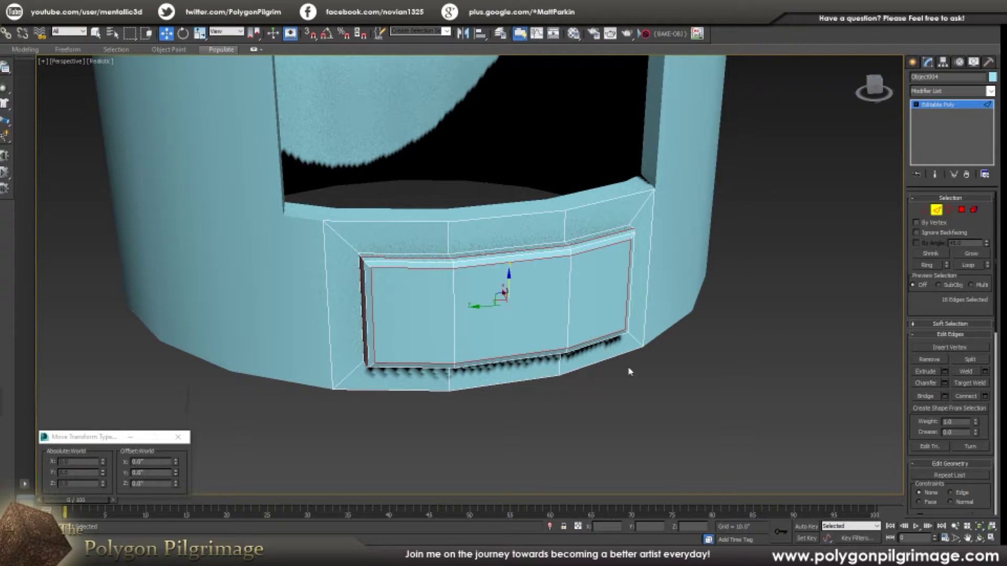
Delete the flat frame polygons surrounding the raised panel, and leave polygon editing.
key(4)
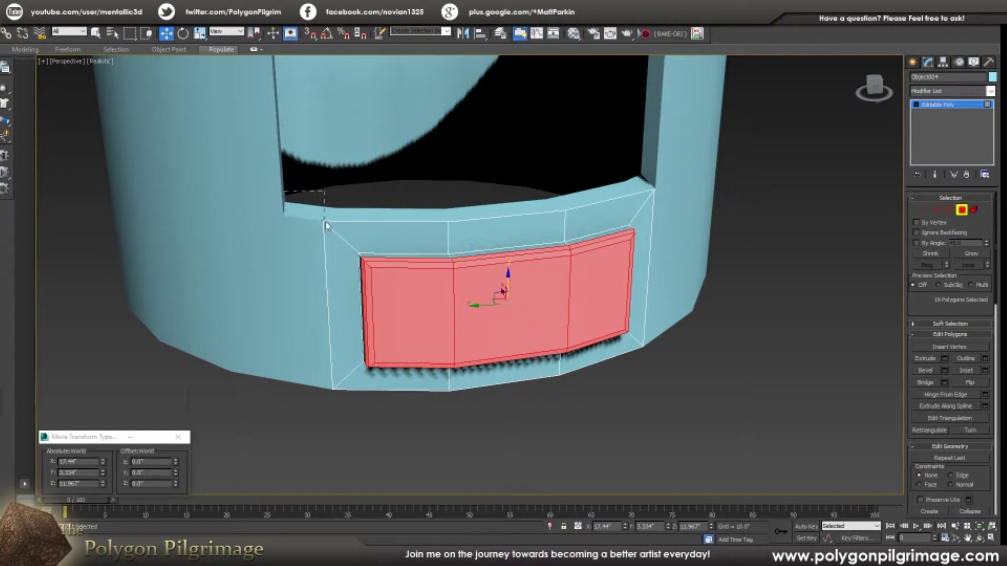
drag(326, 225, 326, 225)
ctrl+drag(598, 218, 599, 219)
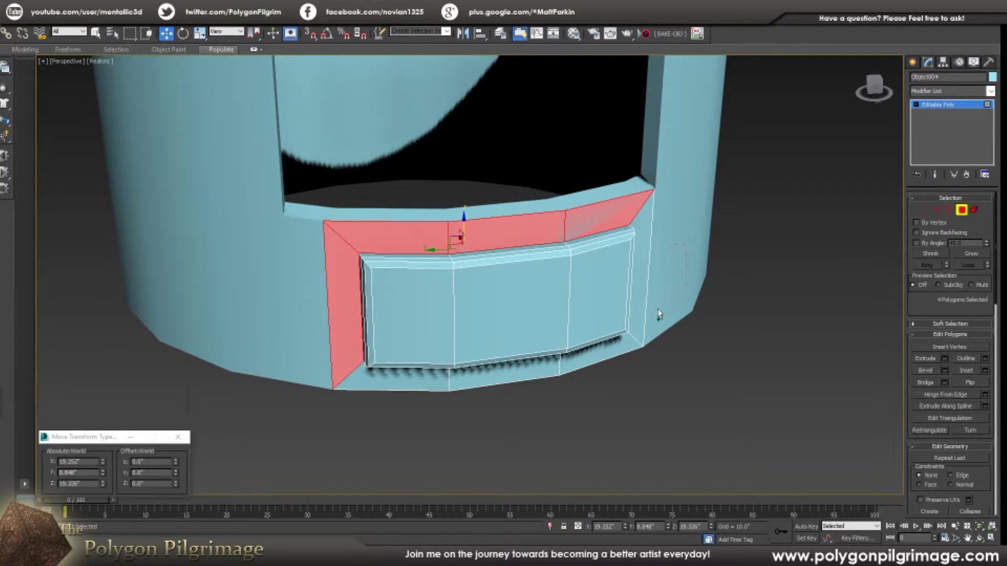
ctrl+click(646, 324)
ctrl+drag(559, 379, 557, 376)
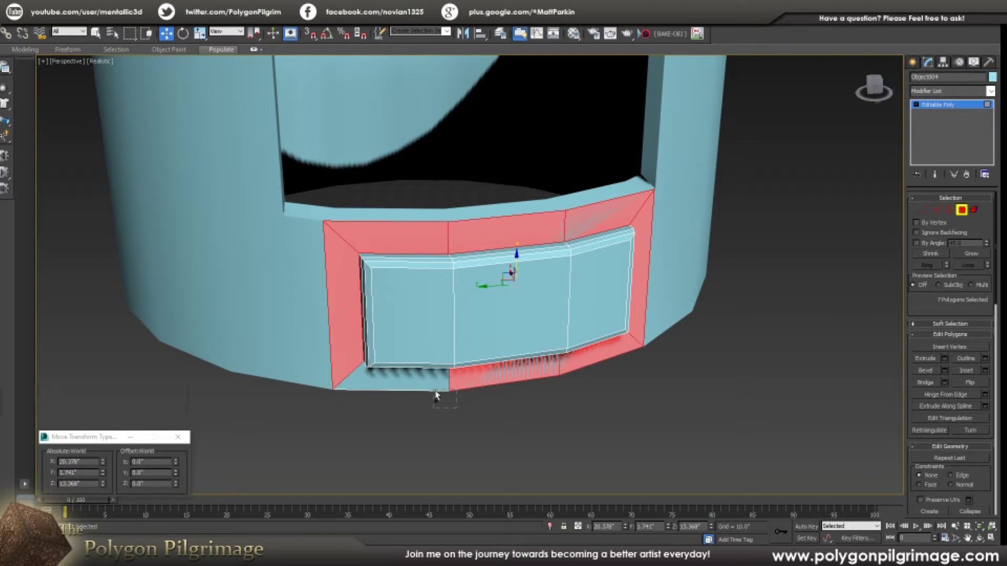
ctrl+drag(436, 396, 431, 387)
key(ctrl+d)
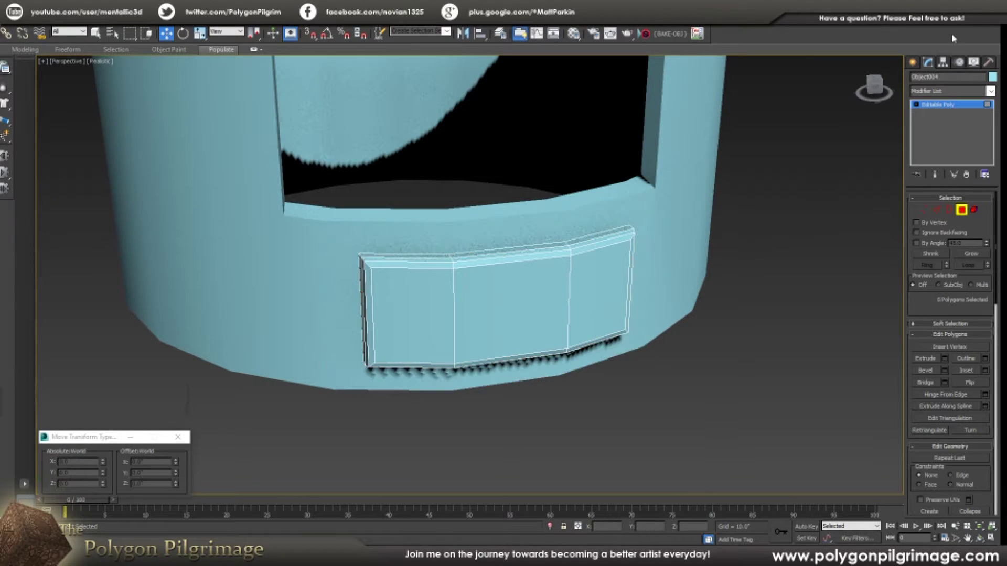
click(940, 105)
Examine the raised panel against the tube's wall from several angles, selecting the tube and the panel in turn.
scroll(564, 321, up, 5)
scroll(553, 327, down, 1)
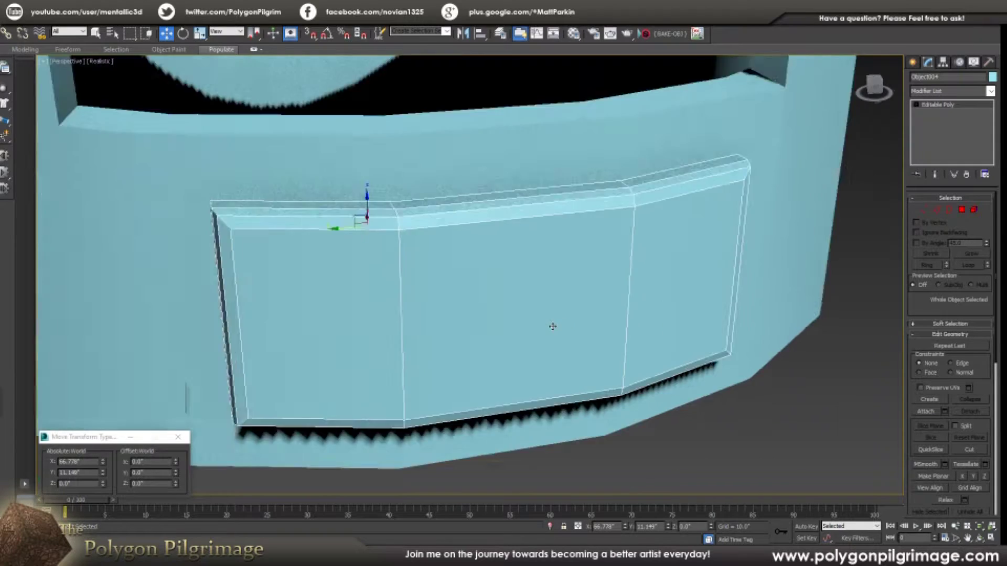
scroll(553, 326, down, 6)
alt+middle_drag(556, 324, 668, 223)
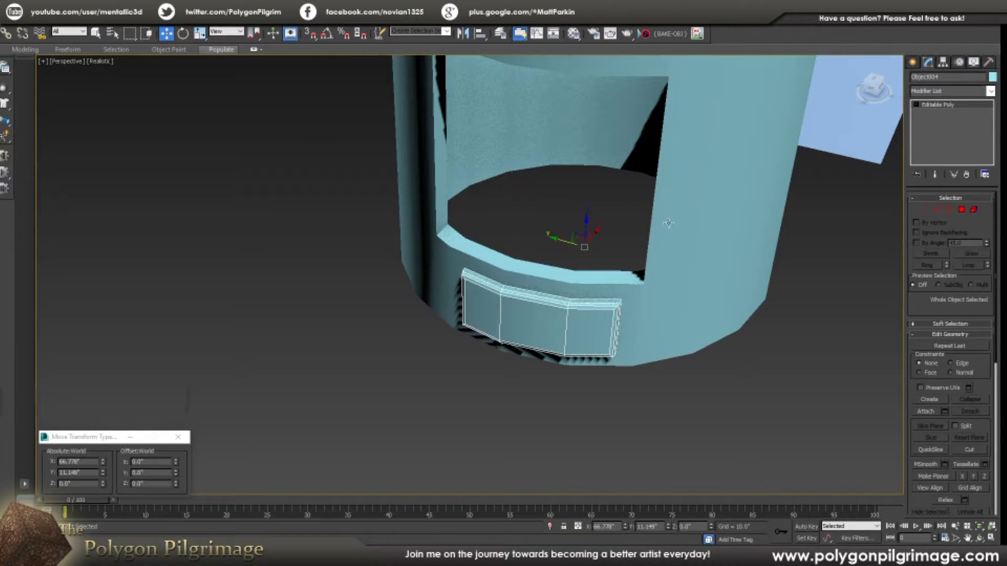
click(687, 217)
click(586, 307)
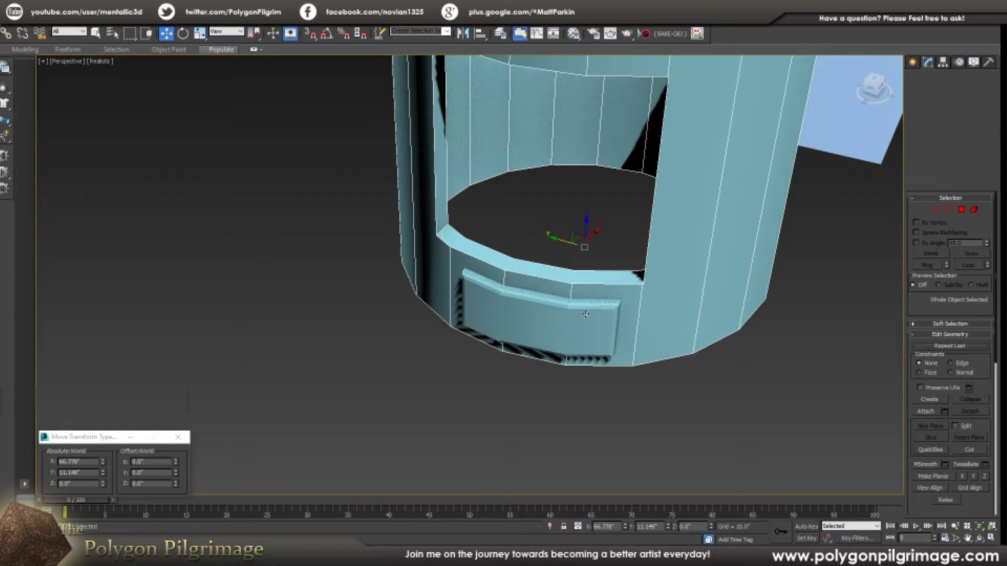
drag(562, 238, 584, 355)
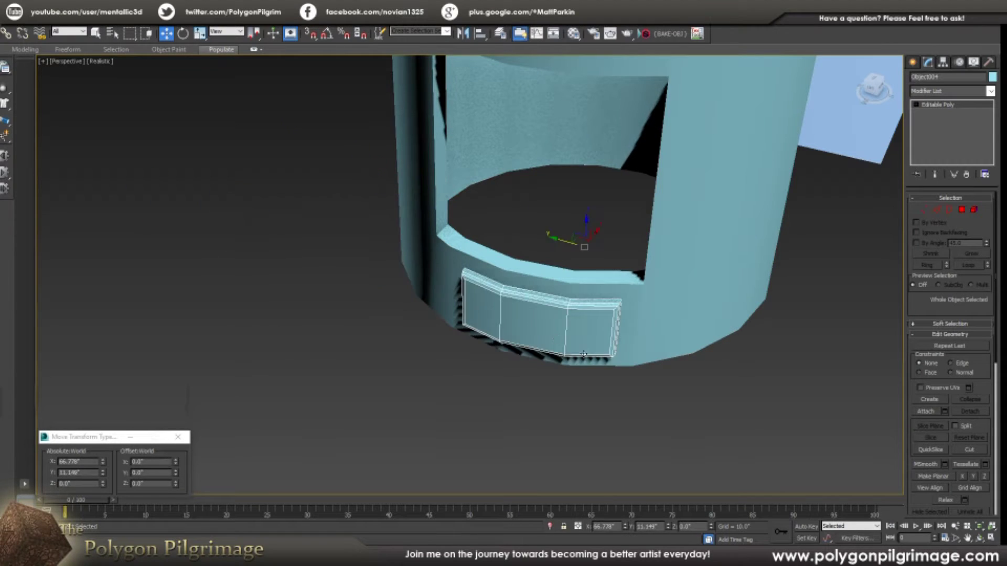
scroll(586, 247, down, 3)
mouse_move(573, 276)
alt+middle_down()
mouse_move(617, 281)
mouse_move(559, 282)
mouse_move(562, 315)
mouse_move(575, 329)
mouse_move(567, 279)
alt+middle_up()
scroll(559, 282, up, 3)
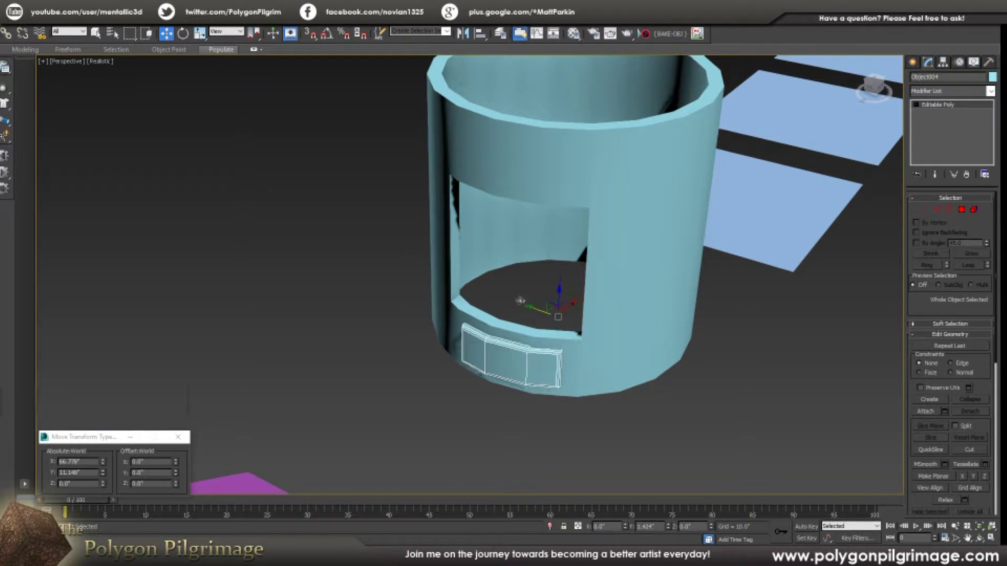
Try moving the raised panel away from the tube, undo the move, and deselect everything.
drag(536, 309, 343, 241)
key(ctrl+z)
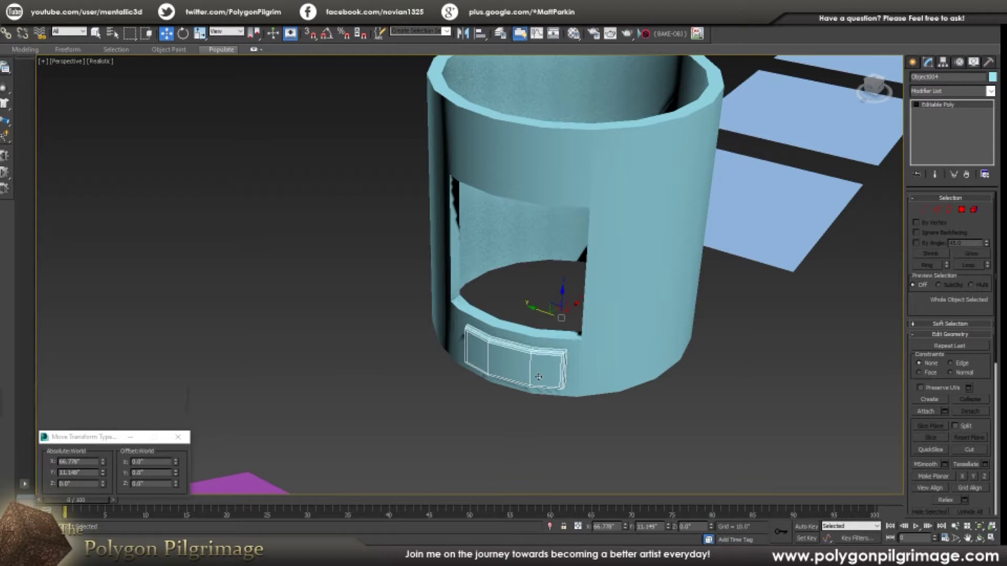
alt+middle_drag(562, 385, 477, 307)
click(471, 387)
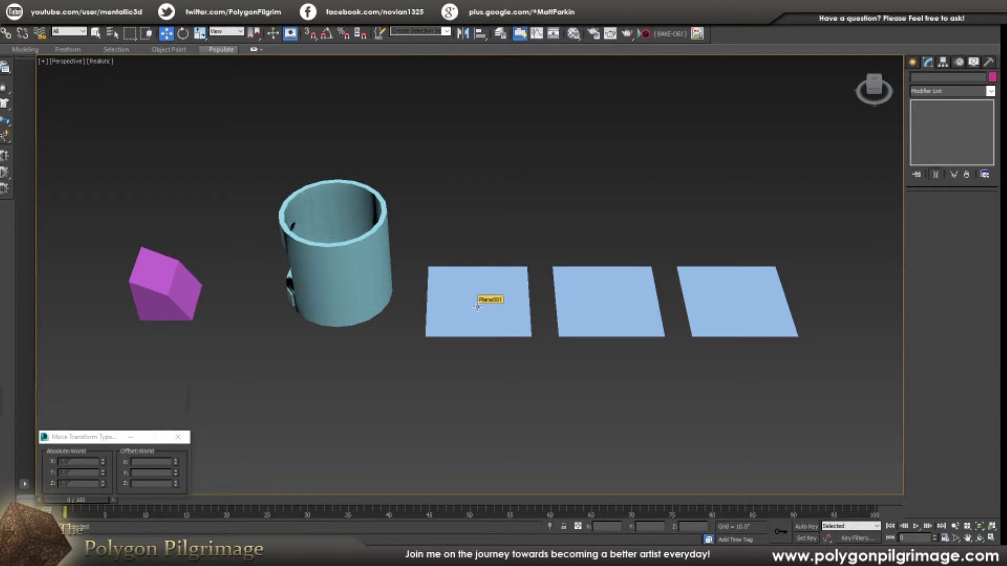
Examine the three blue planes by selecting each whole plane and the separate strips of the divided plane in turn.
click(477, 307)
click(562, 306)
click(522, 305)
scroll(578, 309, up, 3)
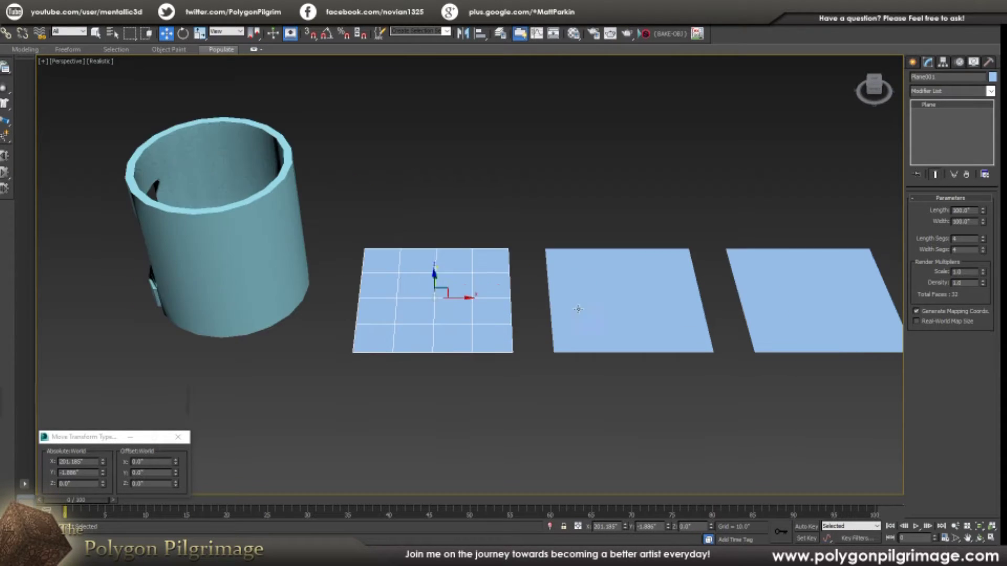
click(578, 309)
alt+middle_drag(593, 315, 507, 318)
scroll(644, 316, up, 2)
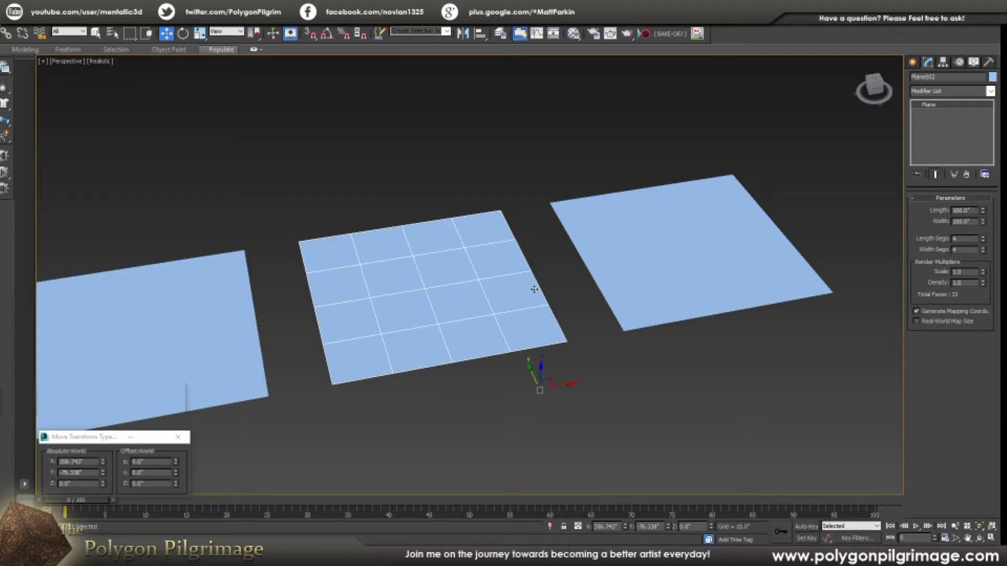
click(602, 269)
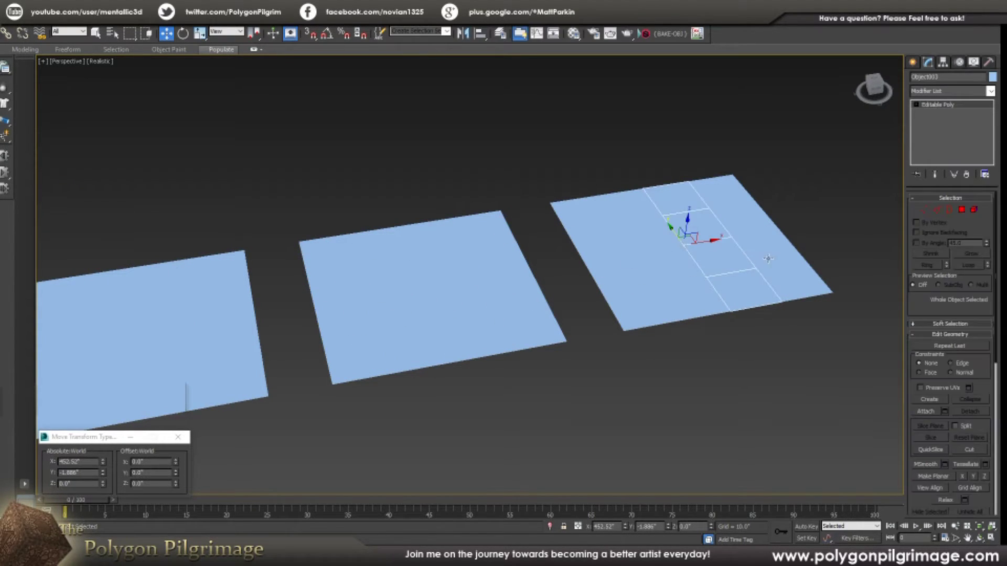
click(654, 278)
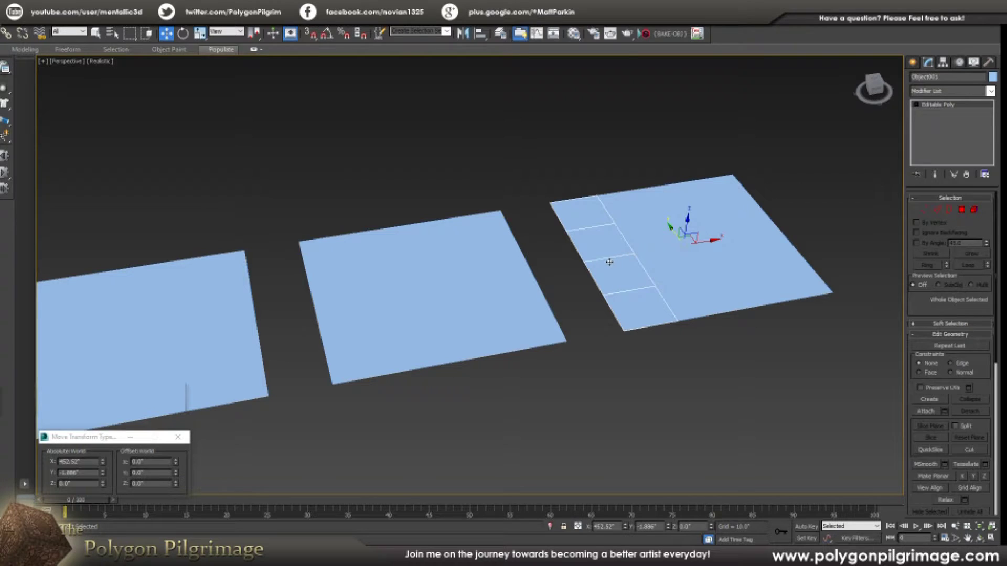
click(642, 264)
click(493, 294)
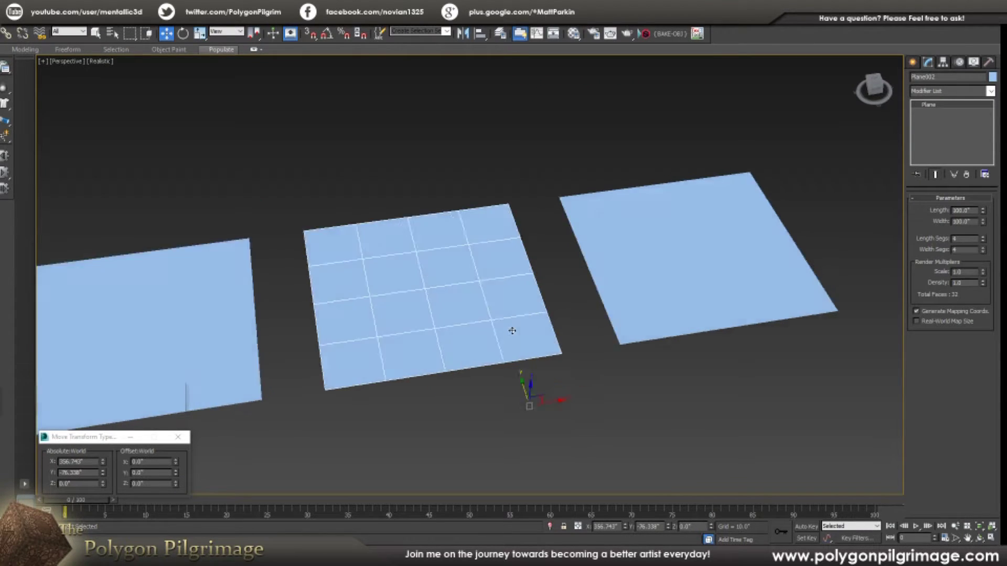
alt+middle_drag(512, 330, 469, 329)
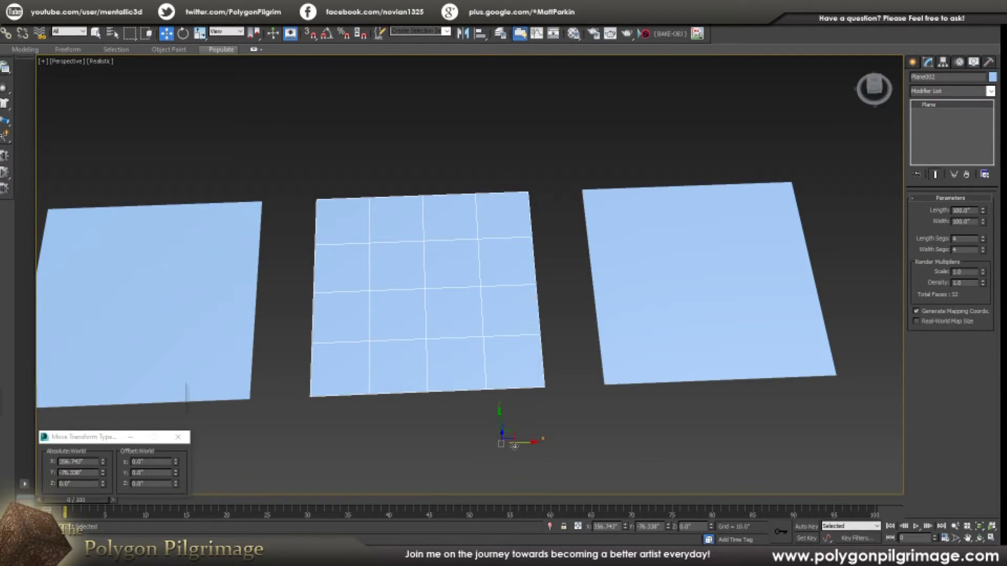
middle_drag(470, 414, 515, 409)
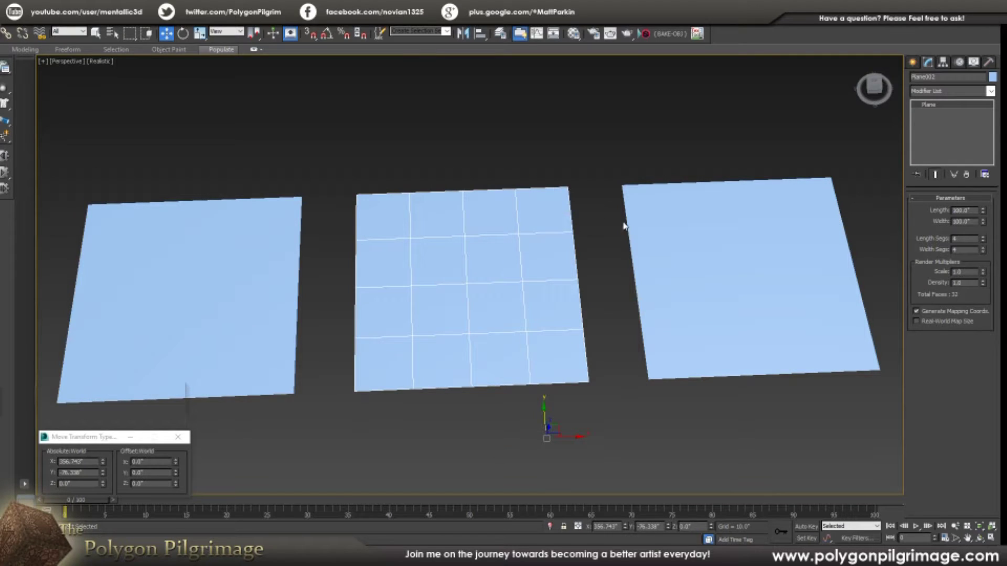
Center the middle plane's pivot on the object, leave pivot-only editing, and deselect the plane.
click(603, 225)
click(483, 308)
alt+middle_drag(483, 308, 493, 283)
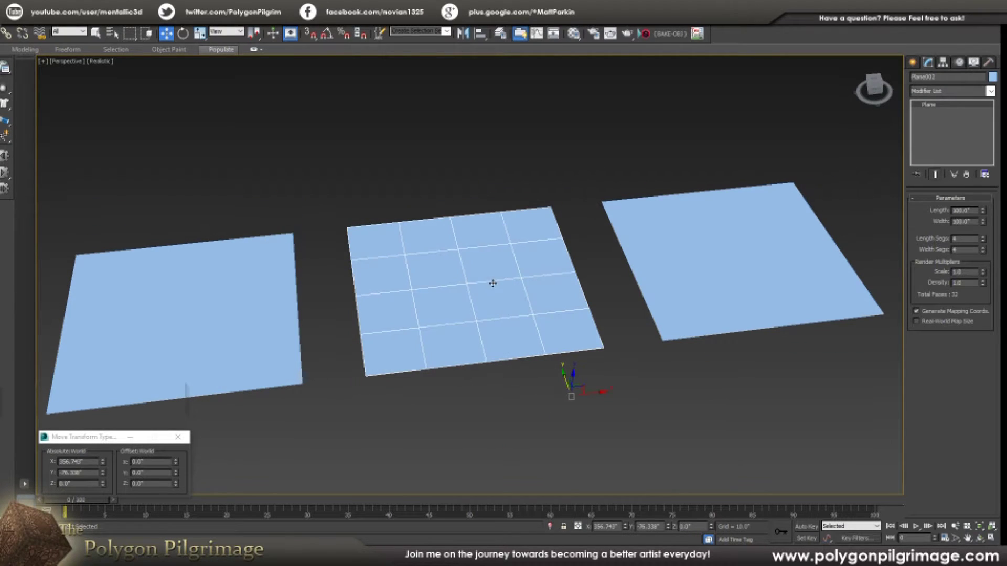
click(943, 62)
click(949, 129)
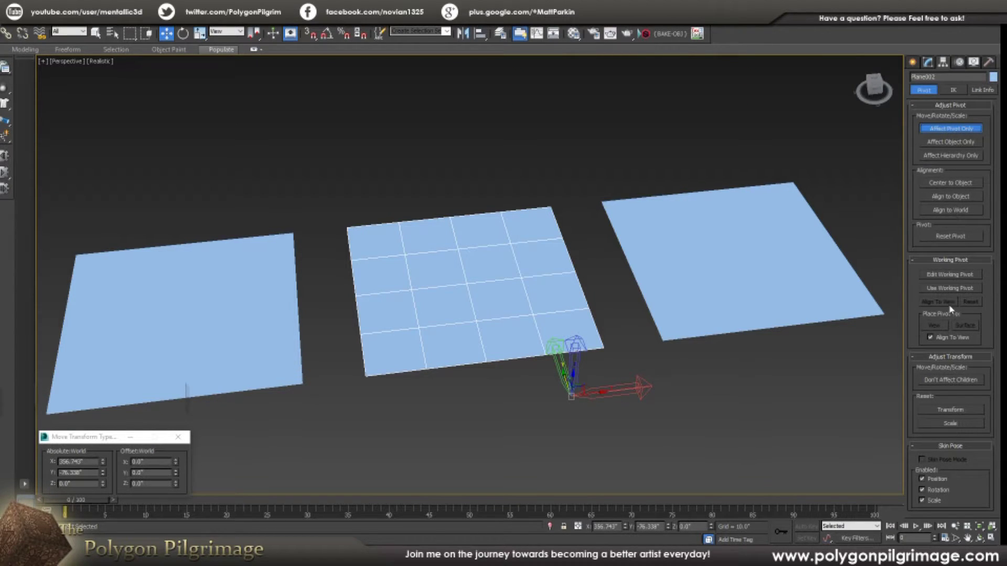
click(935, 183)
alt+middle_drag(467, 262, 463, 244)
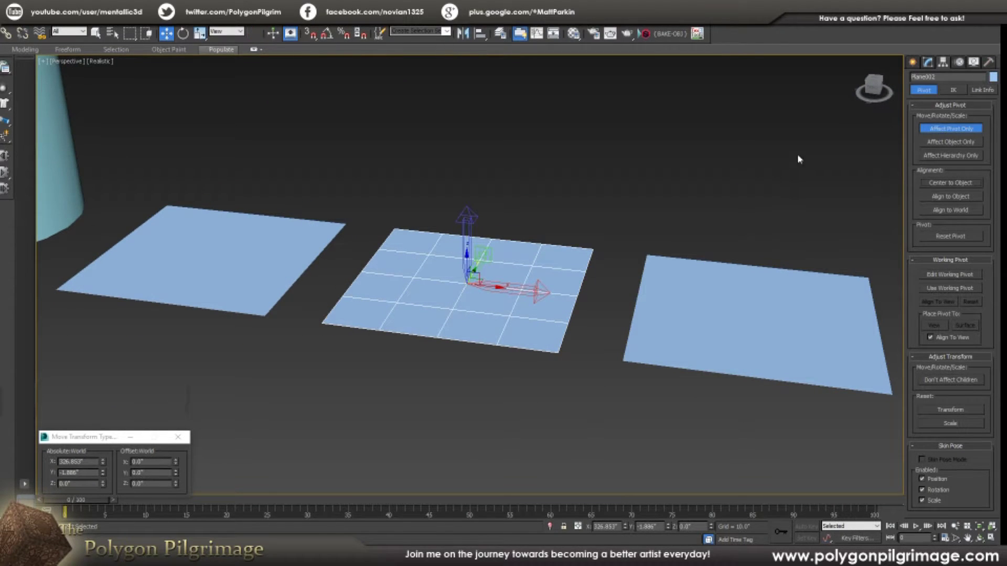
click(935, 129)
click(697, 191)
Select the four strips forming the third plane, center each strip's pivot on its own object, and leave pivot-only editing.
middle_drag(697, 191, 571, 149)
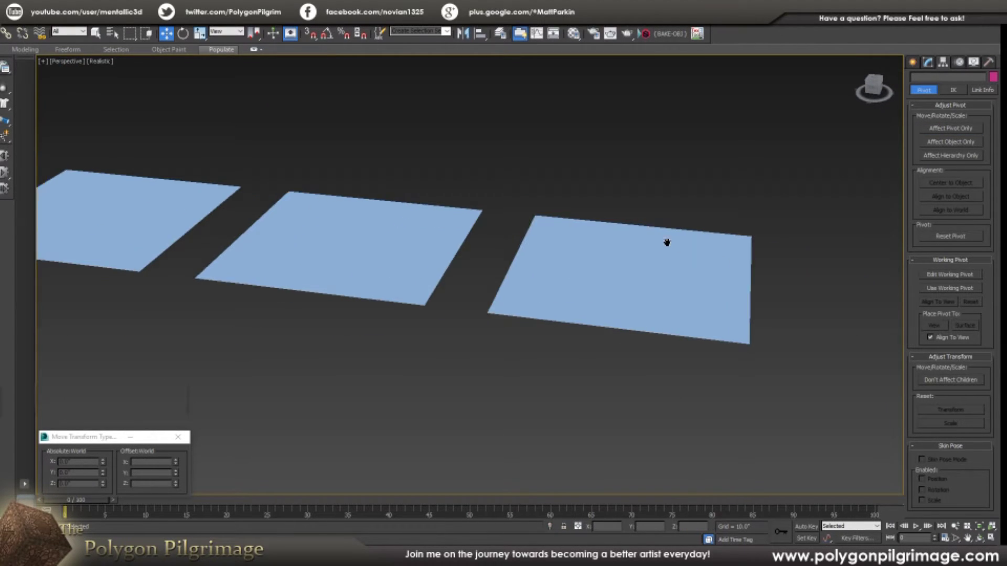
click(555, 233)
ctrl+click(598, 262)
ctrl+click(640, 278)
ctrl+click(702, 283)
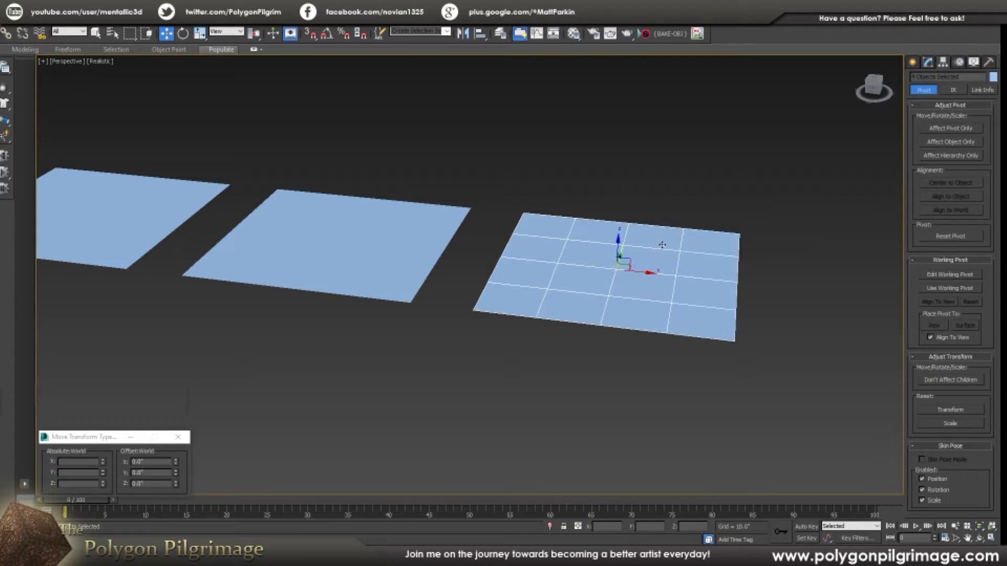
alt+middle_drag(702, 283, 691, 267)
alt+middle_drag(593, 225, 609, 223)
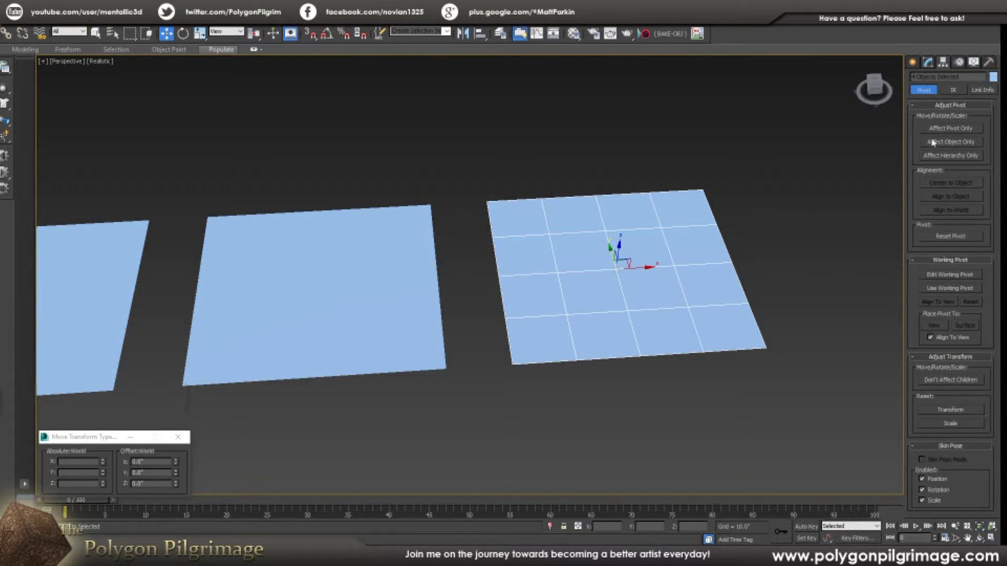
click(944, 129)
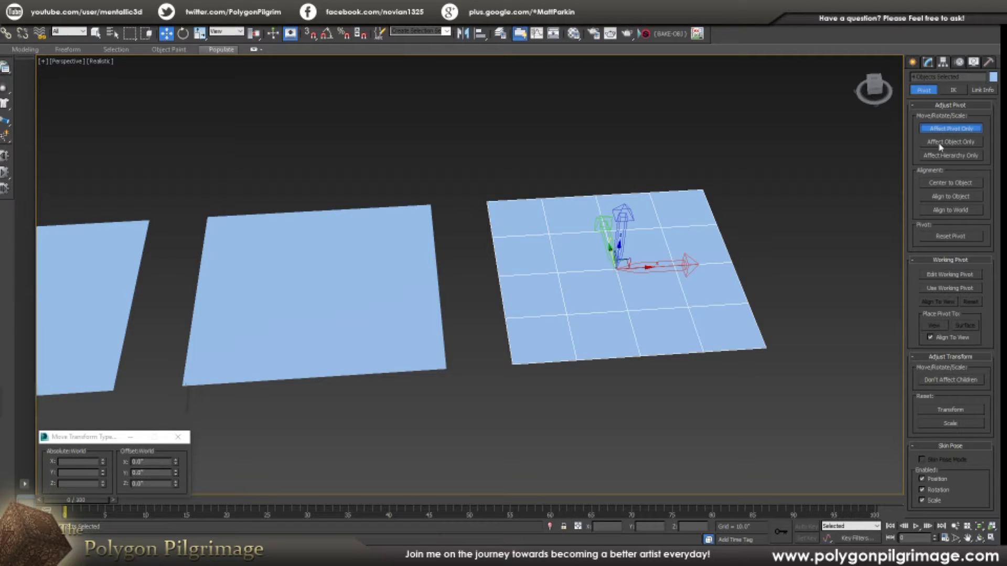
click(940, 183)
alt+middle_drag(687, 210, 737, 244)
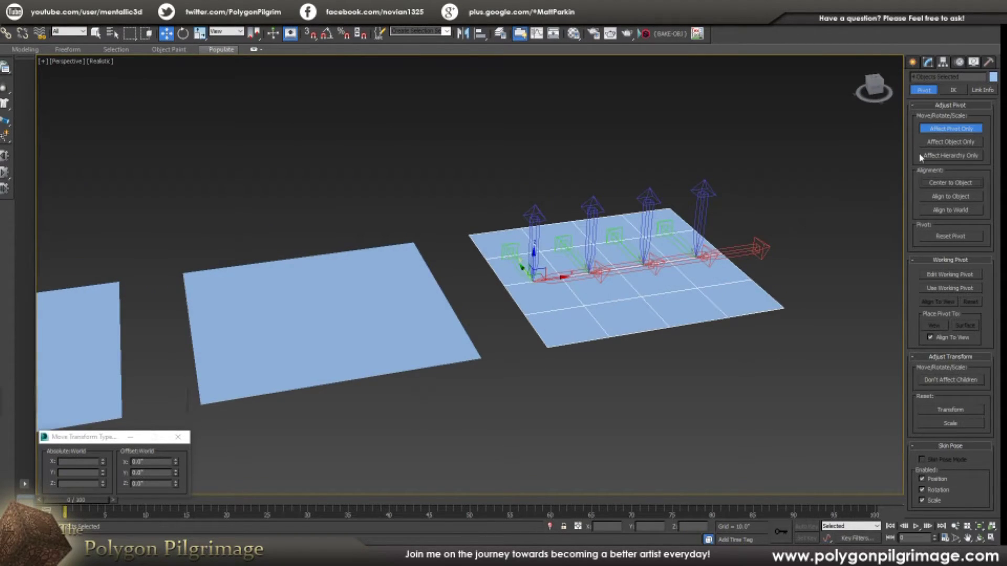
click(937, 134)
click(829, 200)
Select the two undivided planes nearest the tube and try rotating them together about their local Y axes.
scroll(553, 269, down, 5)
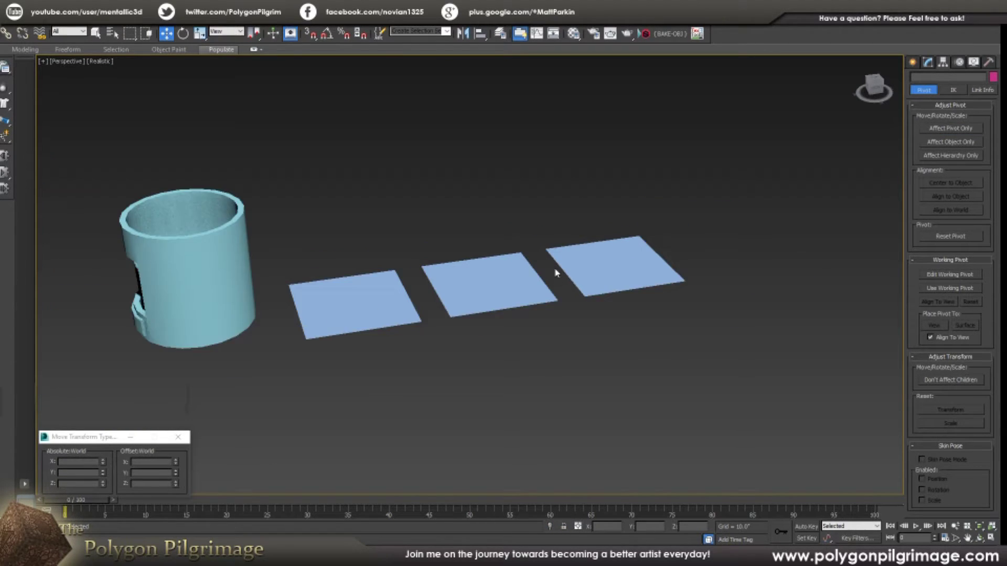
scroll(555, 299, up, 3)
click(413, 314)
scroll(414, 315, up, 2)
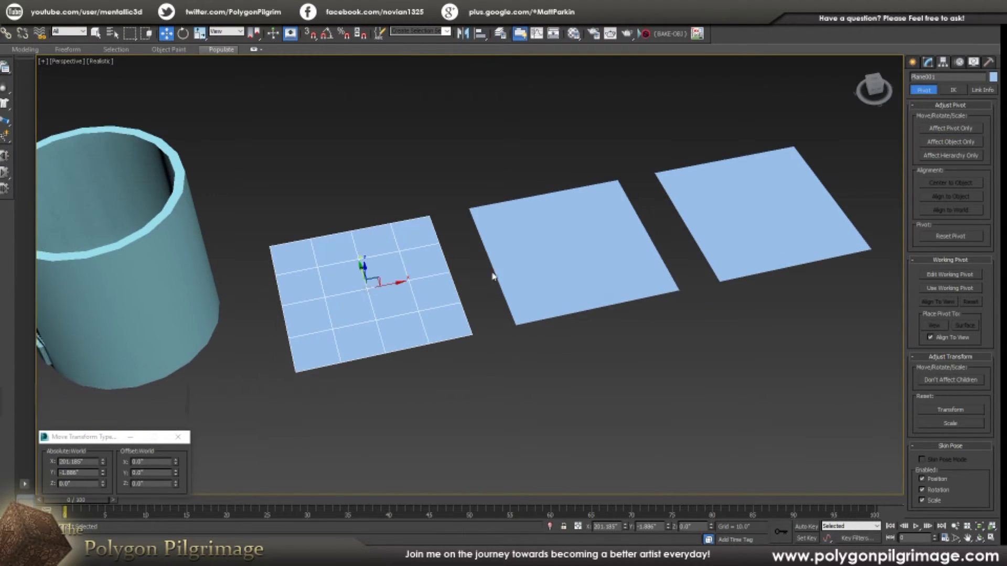
ctrl+click(556, 274)
alt+middle_drag(556, 274, 494, 284)
key(e)
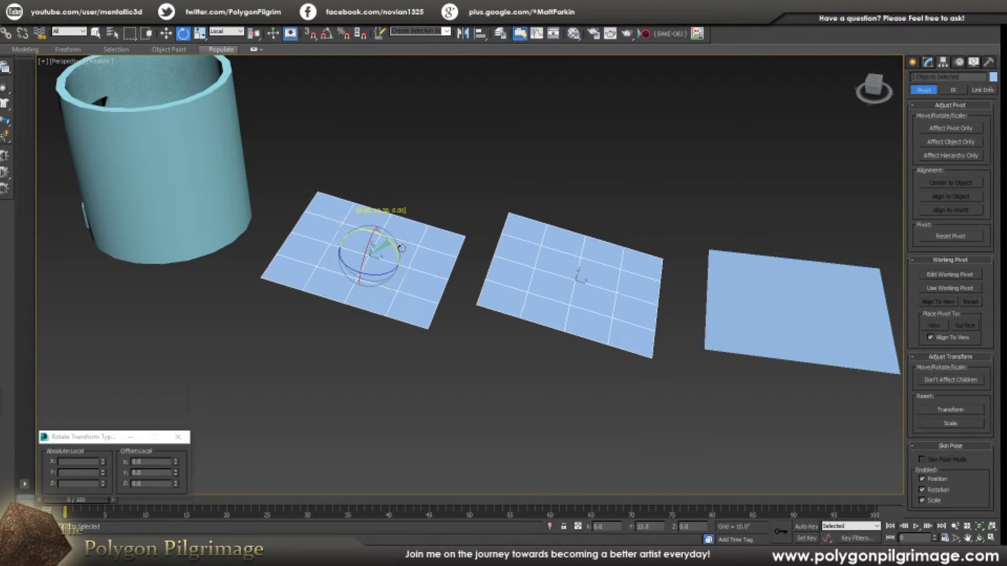
Switch the reference coordinate system to View and try rotating the two planes about their shared center.
click(229, 32)
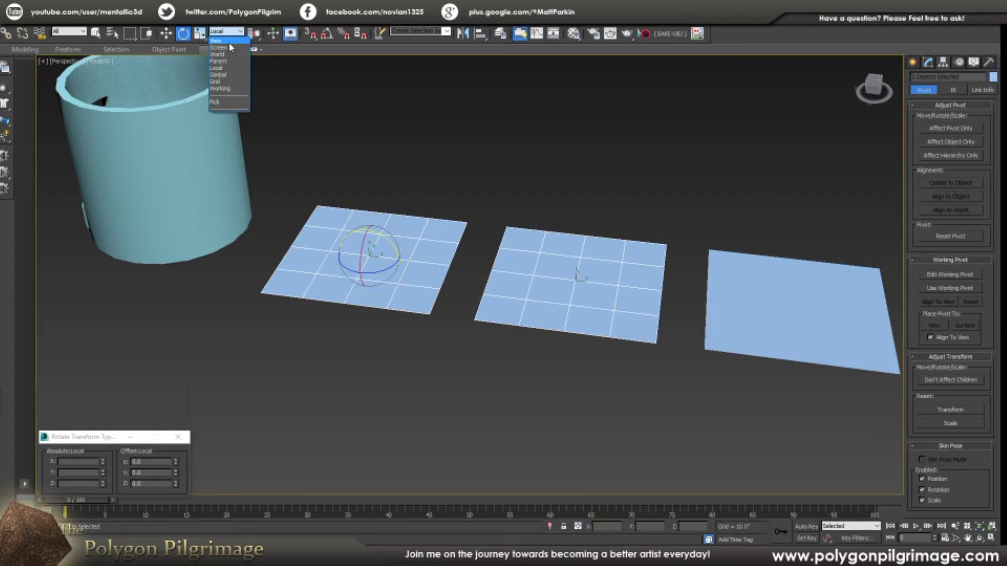
click(229, 42)
mouse_move(486, 250)
mouse_down()
mouse_move(512, 262)
mouse_move(467, 244)
mouse_move(530, 268)
mouse_move(445, 234)
mouse_move(472, 244)
mouse_up()
alt+middle_drag(501, 259, 516, 263)
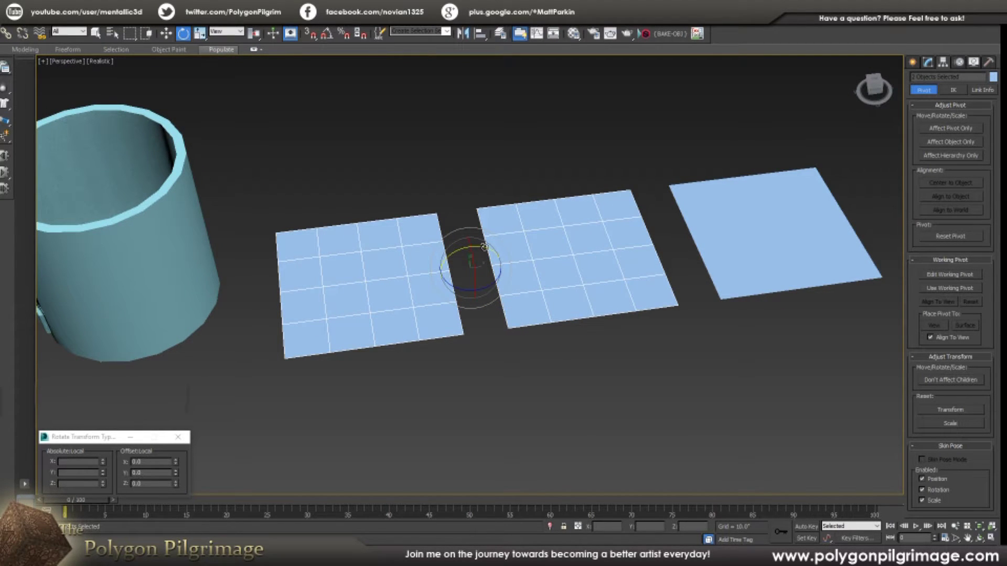
mouse_move(484, 247)
mouse_down()
mouse_move(504, 231)
mouse_move(472, 225)
mouse_move(484, 246)
mouse_up()
Set the reference coordinate system back to Local and try rotating the two planes about their individual pivots.
click(222, 32)
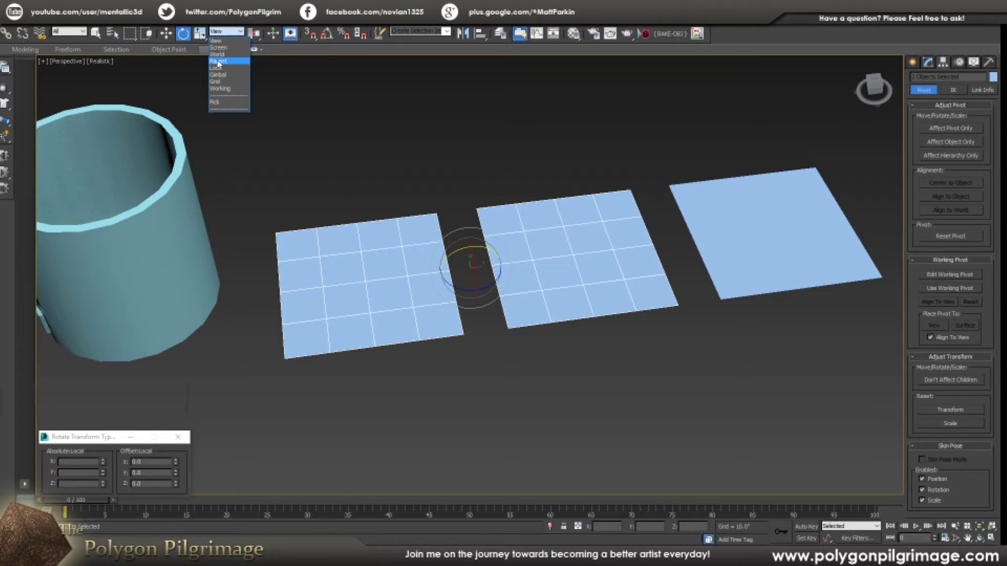
click(218, 55)
click(225, 32)
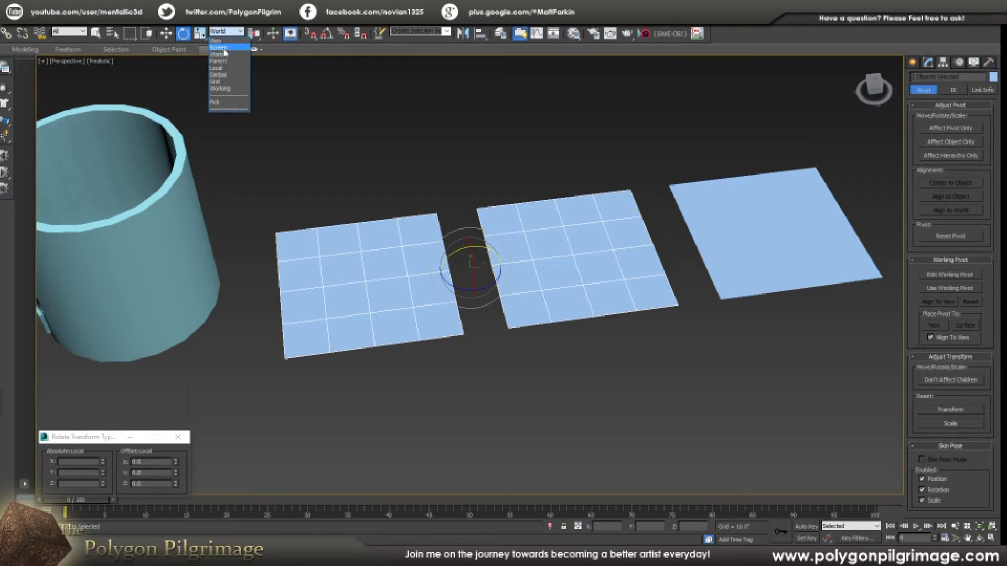
click(223, 66)
alt+middle_drag(439, 244, 372, 272)
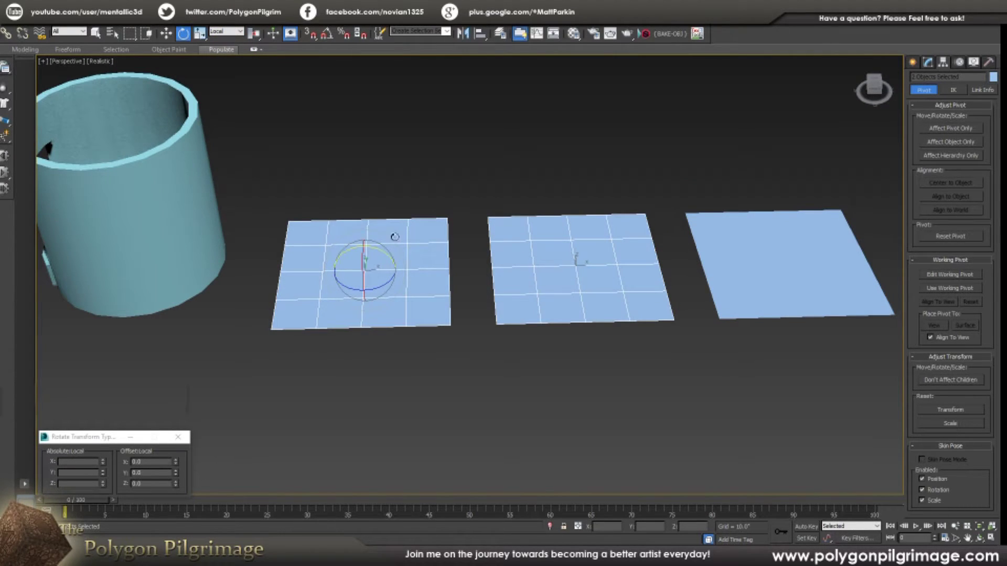
drag(384, 252, 367, 283)
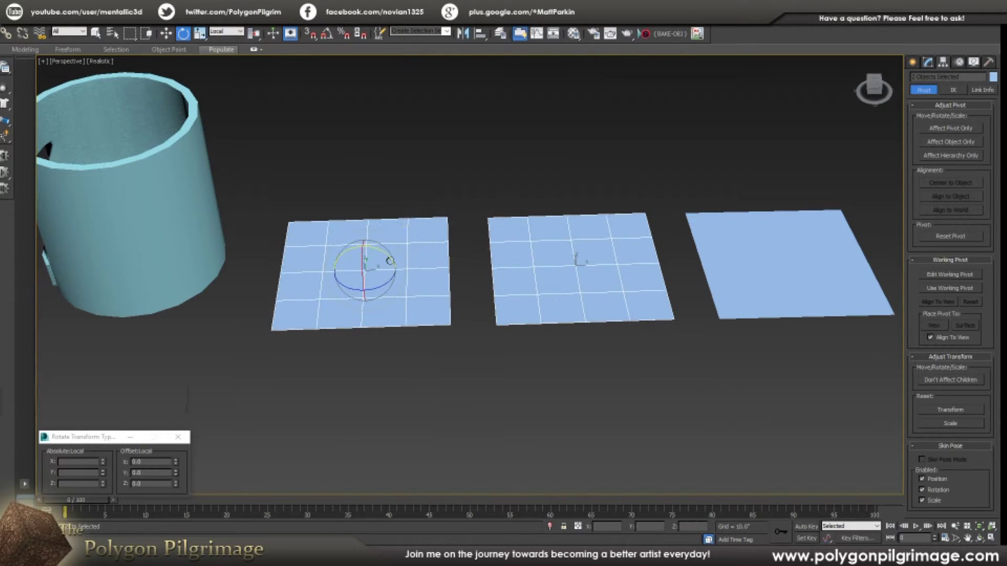
Turn on angle snap, try rotating both planes 95° about their local Y axes, and undo the rotation.
click(327, 34)
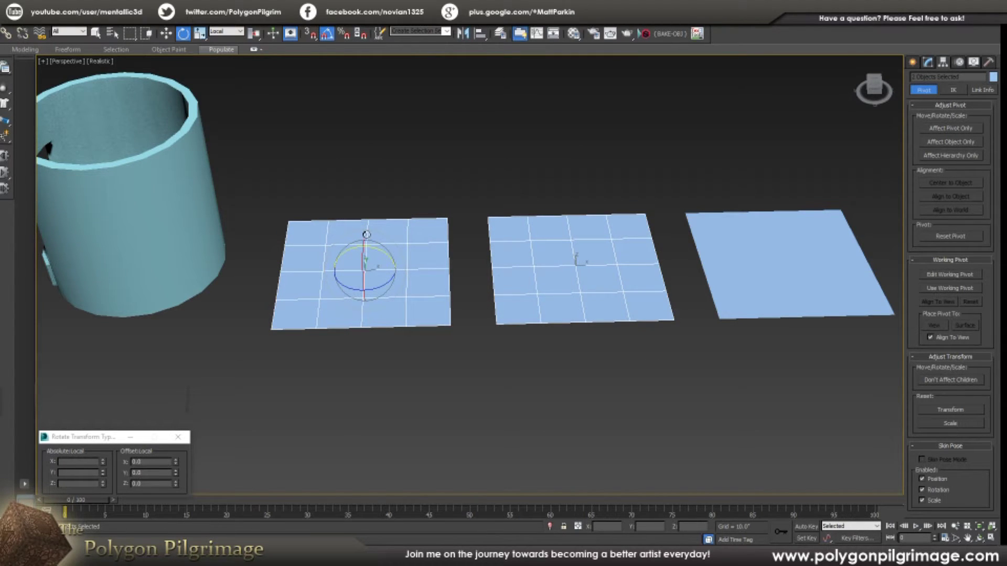
drag(366, 235, 420, 273)
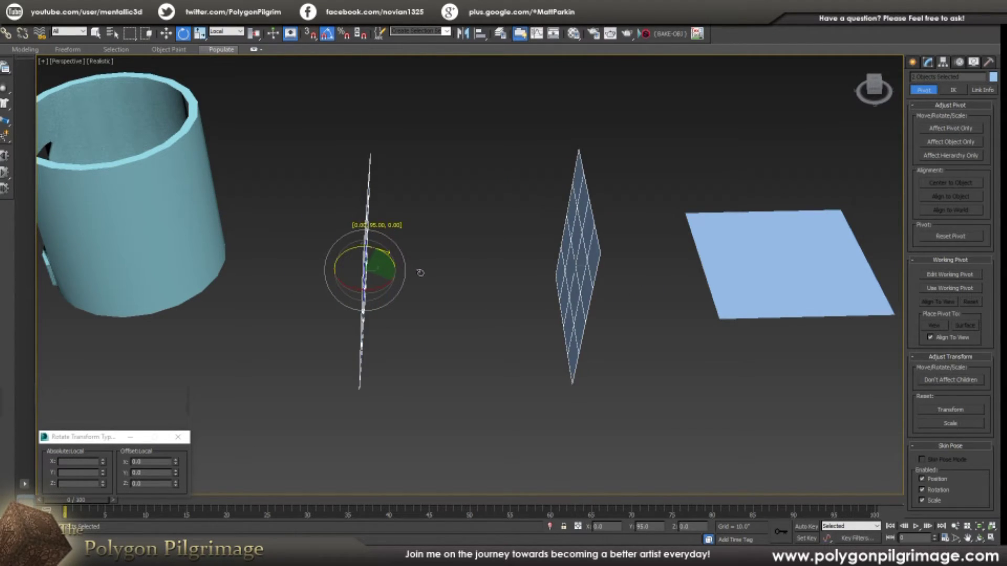
alt+middle_drag(420, 273, 462, 270)
key(ctrl+z)
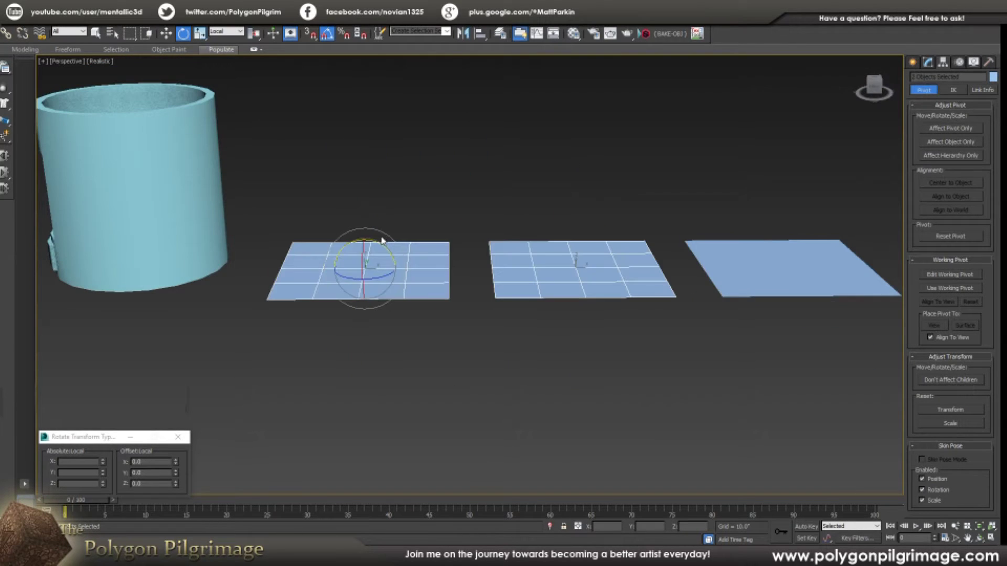
Try rotating the two selected planes 90° about their local Y axes, and undo the rotation.
drag(383, 247, 421, 274)
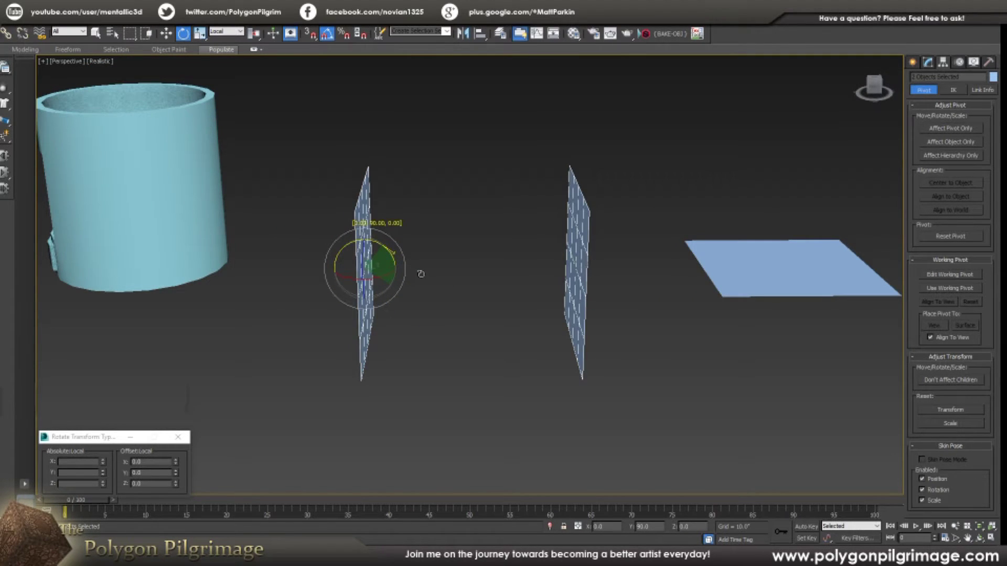
alt+middle_drag(421, 274, 383, 182)
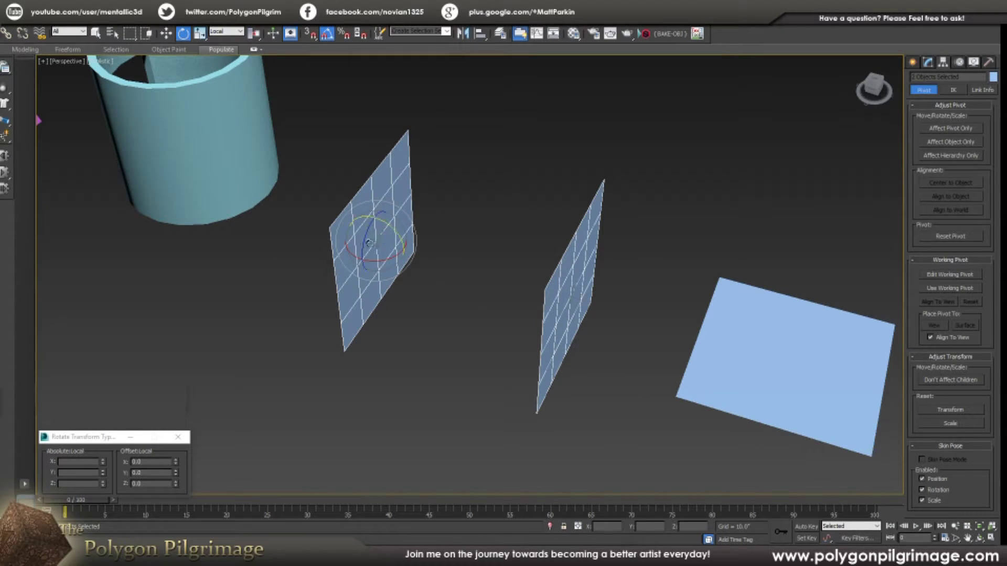
key(ctrl+z)
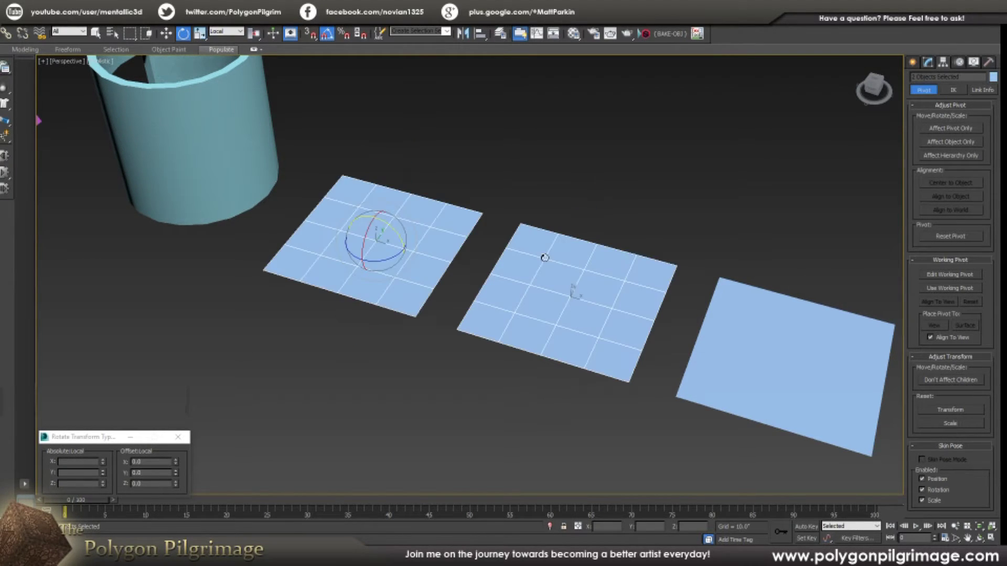
Replace the selection with all four strips of the divided third plane.
alt+middle_drag(522, 195, 427, 273)
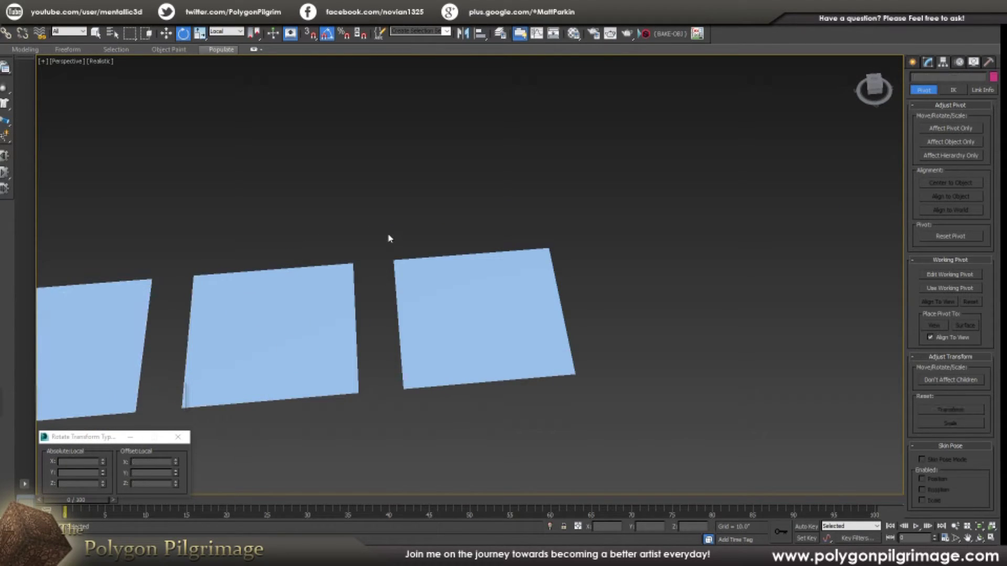
drag(389, 236, 559, 383)
alt+middle_drag(539, 390, 501, 348)
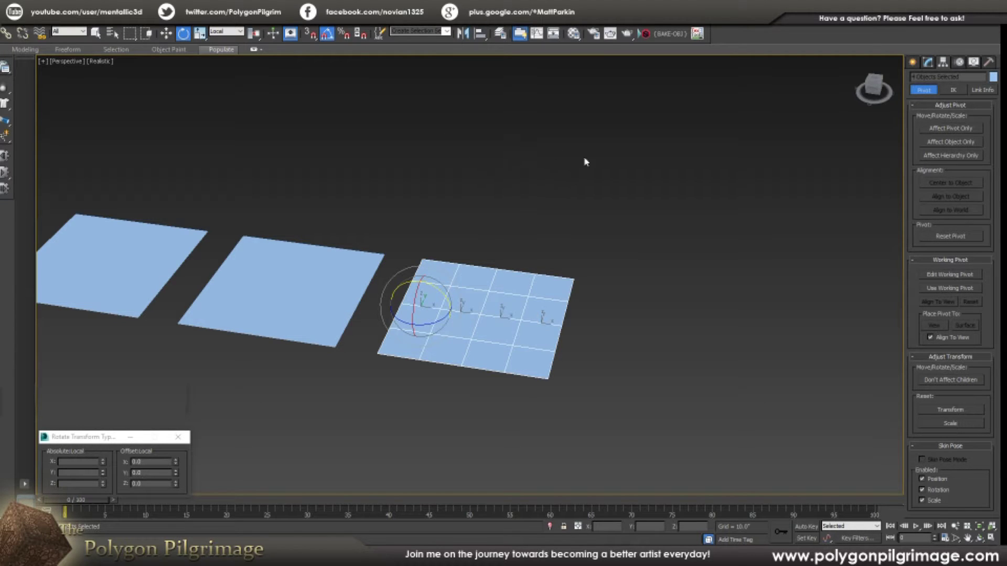
alt+middle_drag(499, 301, 430, 265)
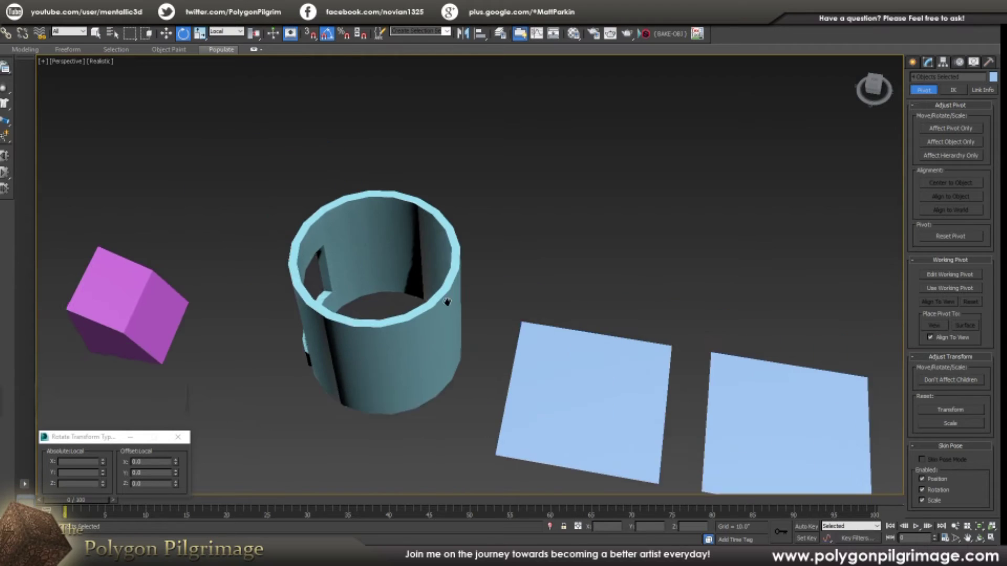
scroll(432, 262, up, 3)
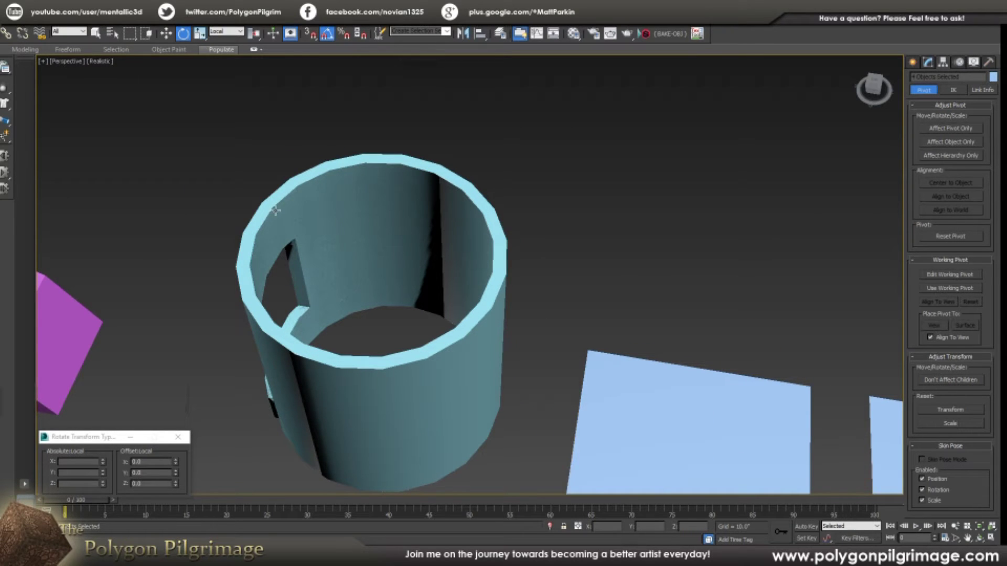
alt+middle_drag(540, 314, 506, 235)
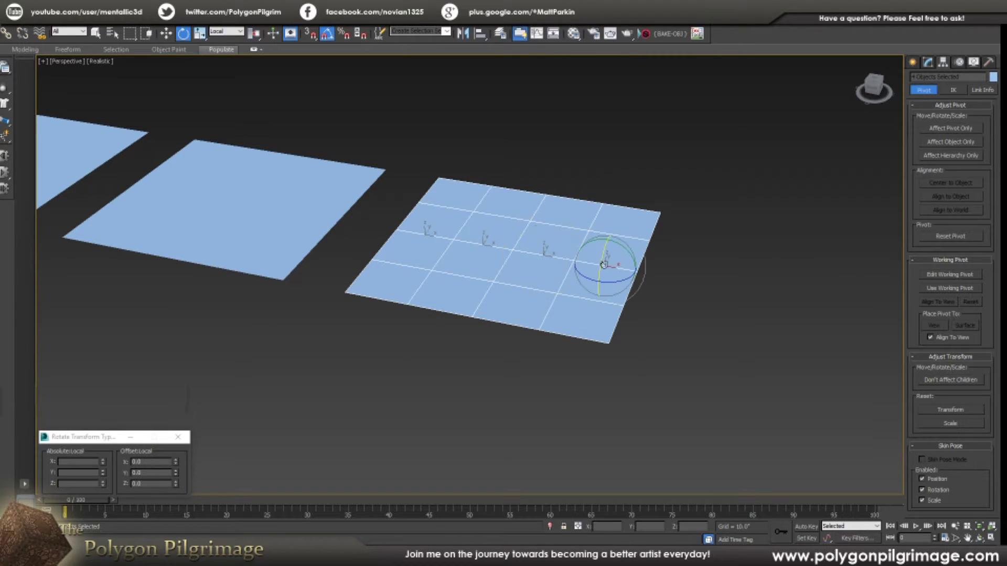
Rotate the four selected strips about their own local Y axes to form an angled, louvre-like row.
drag(624, 249, 619, 240)
alt+middle_drag(619, 239, 535, 270)
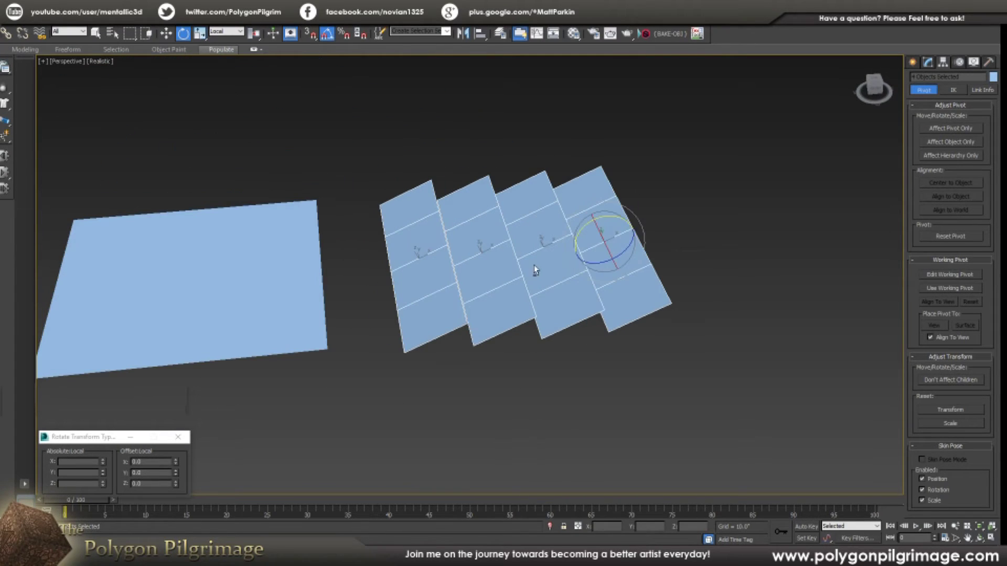
alt+middle_drag(425, 294, 478, 288)
scroll(478, 288, down, 5)
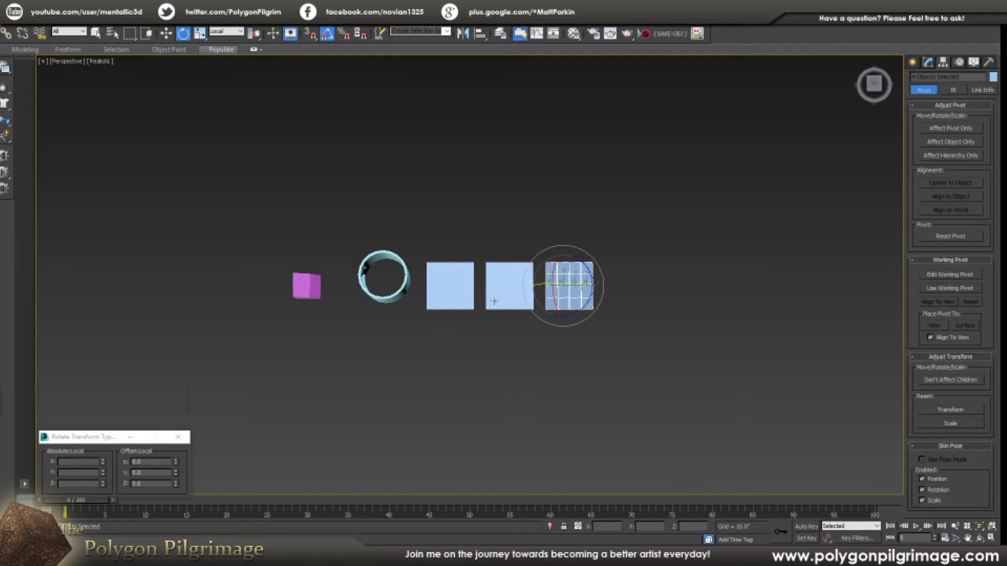
Try moving the four angled strips over the tube and raising them to its open top.
scroll(524, 283, up, 3)
key(w)
drag(586, 270, 305, 256)
alt+middle_drag(305, 256, 432, 259)
scroll(336, 236, up, 4)
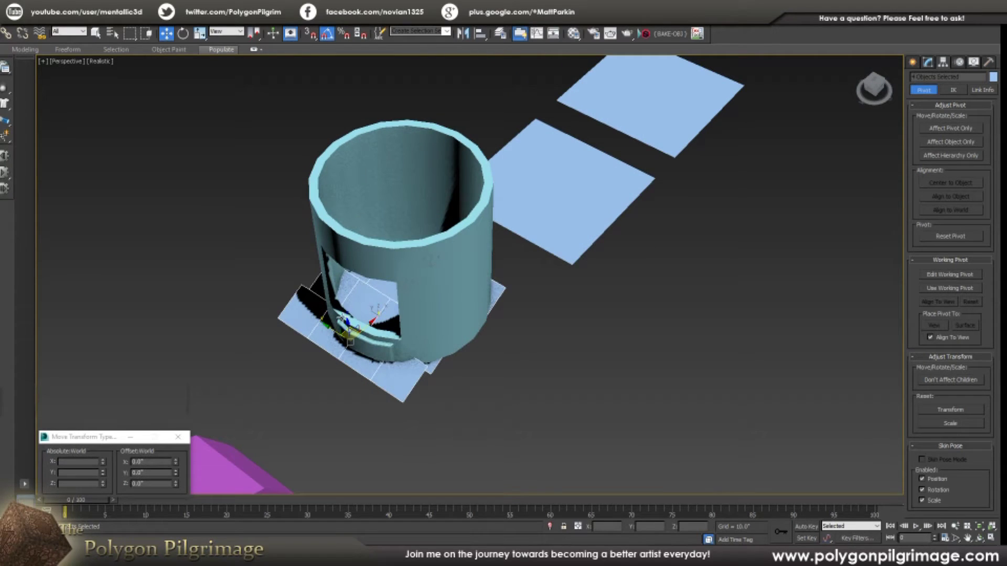
drag(349, 336, 346, 205)
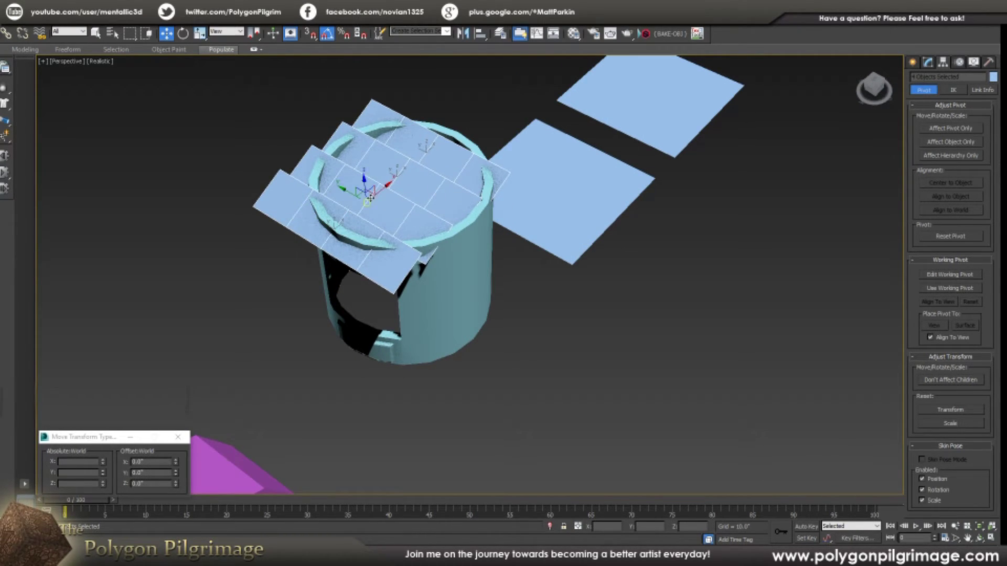
click(431, 180)
alt+middle_drag(556, 249, 476, 221)
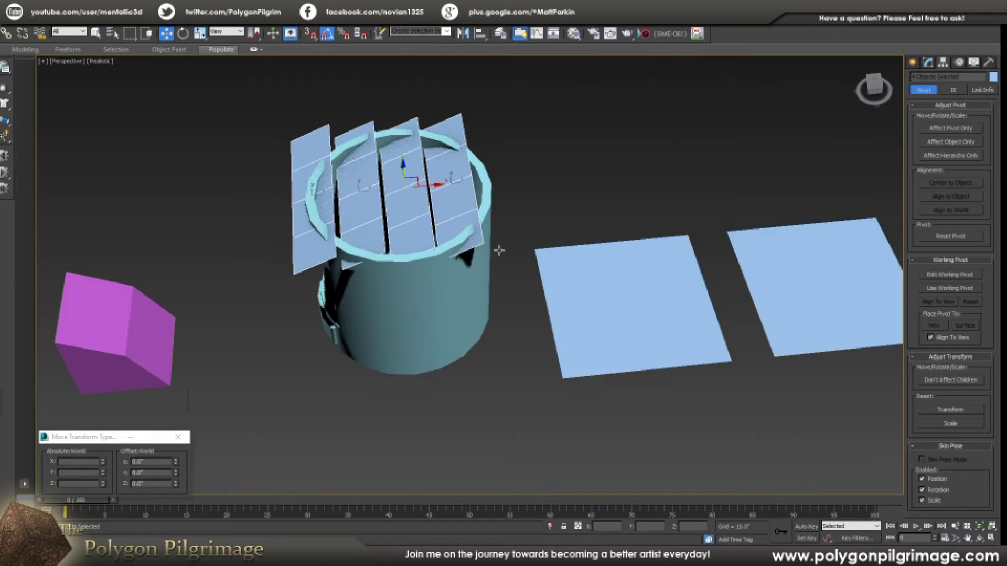
Move the four strips beyond the two planes, away from the tube, and lower them to about the planes' level.
scroll(476, 221, down, 5)
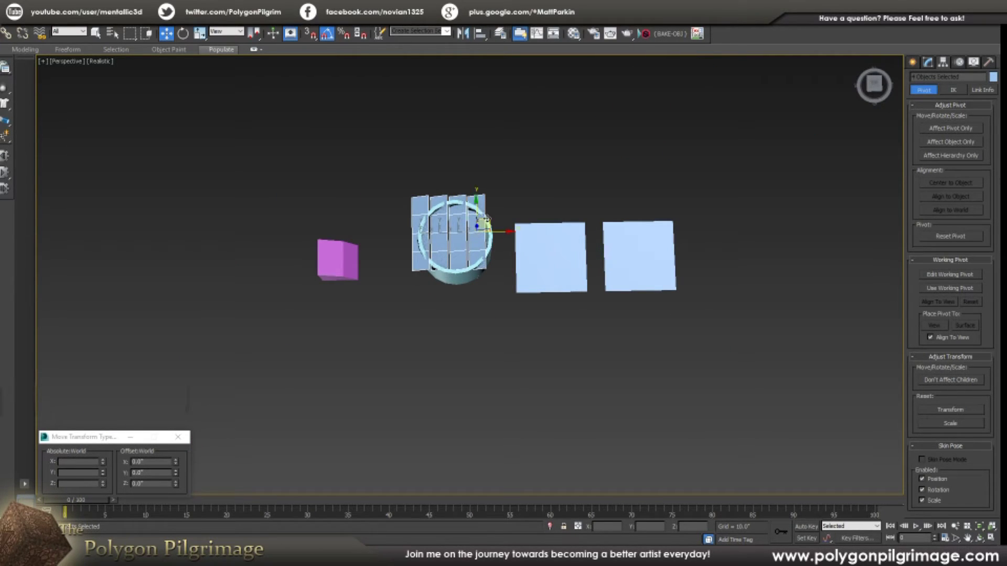
drag(477, 224, 782, 242)
alt+middle_drag(782, 242, 677, 294)
scroll(677, 294, up, 4)
scroll(703, 316, down, 4)
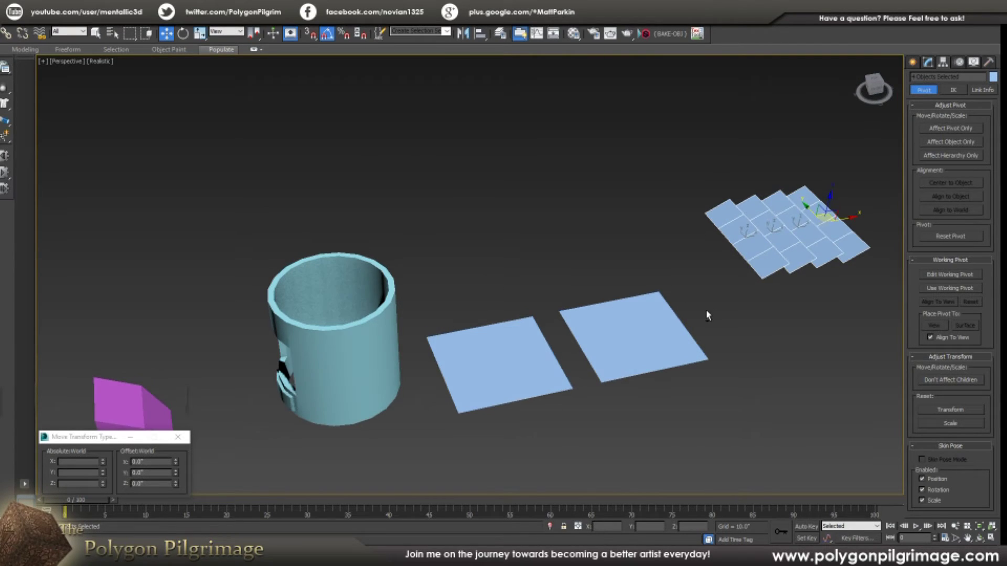
scroll(685, 311, down, 1)
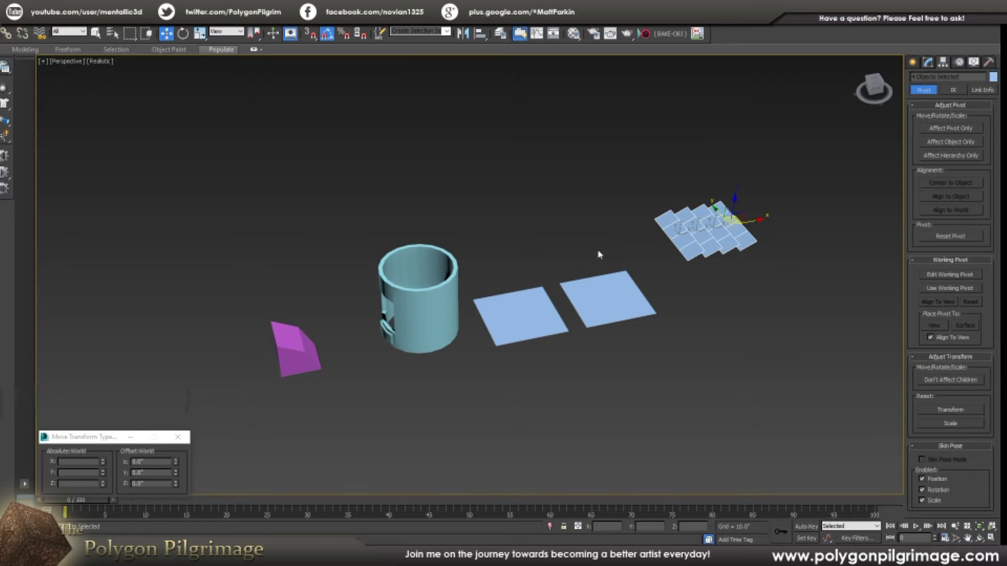
alt+middle_drag(598, 254, 623, 242)
scroll(705, 226, up, 5)
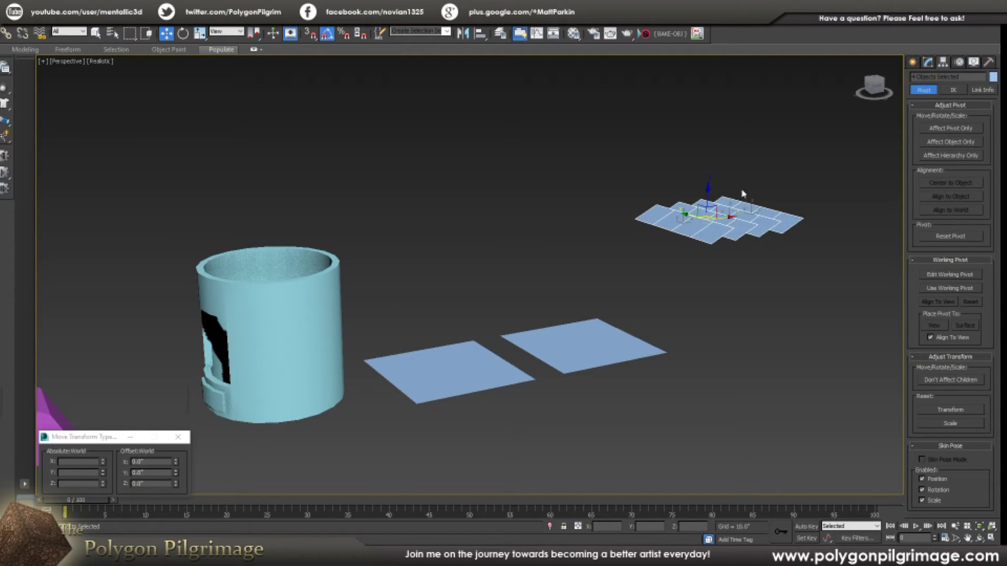
drag(711, 186, 713, 281)
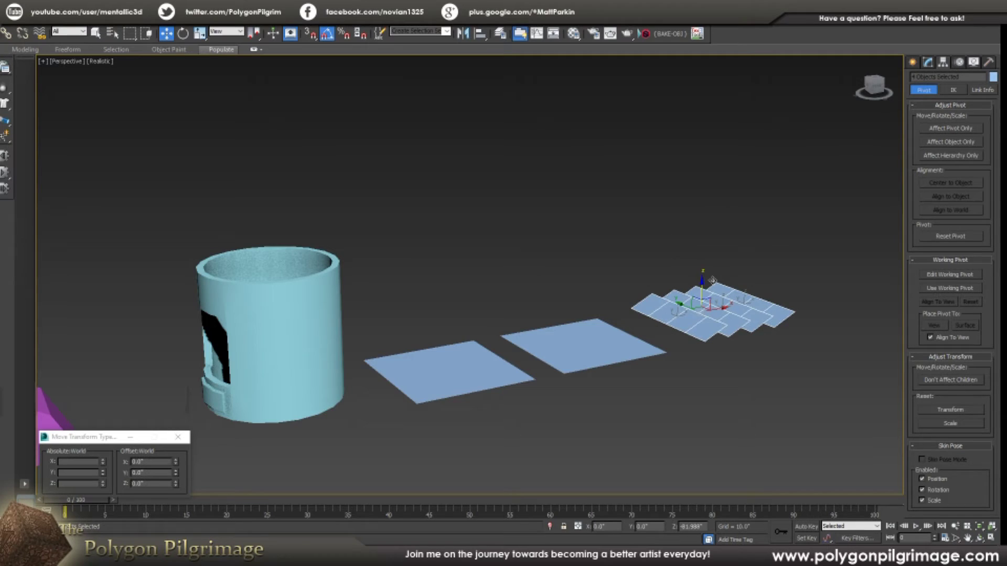
alt+middle_drag(713, 281, 461, 326)
scroll(461, 327, down, 3)
Review the magenta box, the curved panel on the tube, and the tube itself by selecting each one in turn.
click(296, 455)
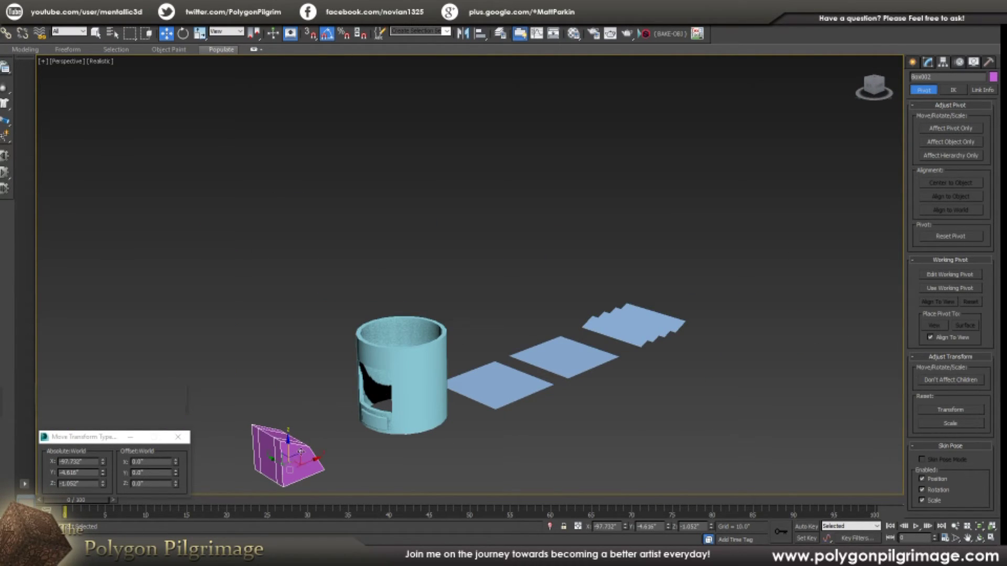
click(381, 422)
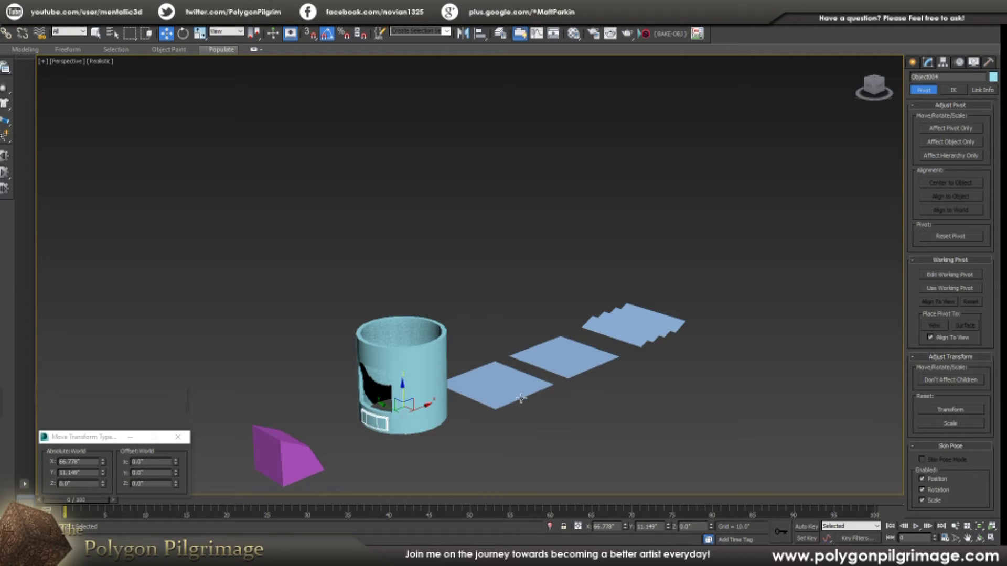
alt+middle_drag(521, 398, 493, 407)
scroll(493, 407, up, 4)
click(385, 328)
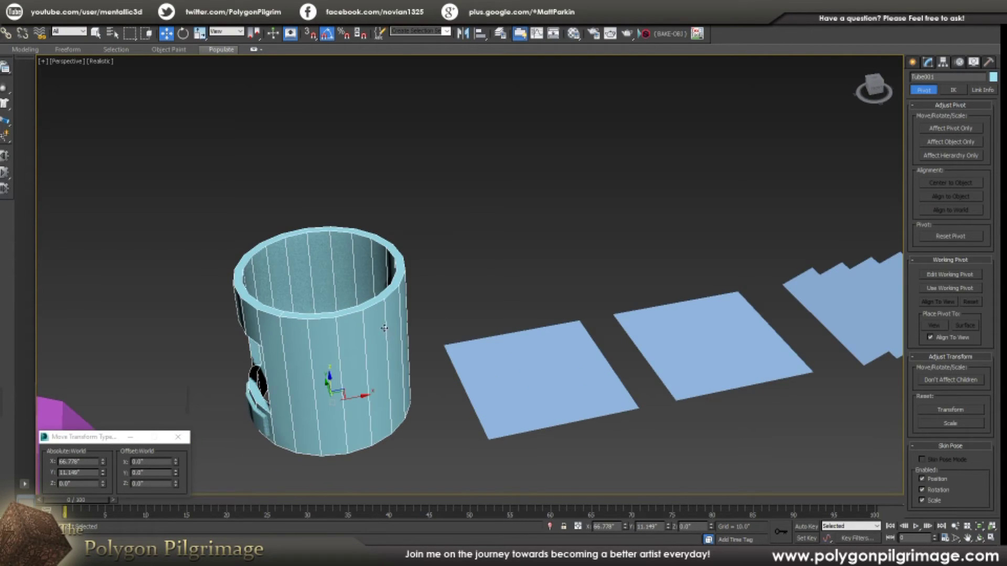
alt+middle_drag(385, 328, 392, 326)
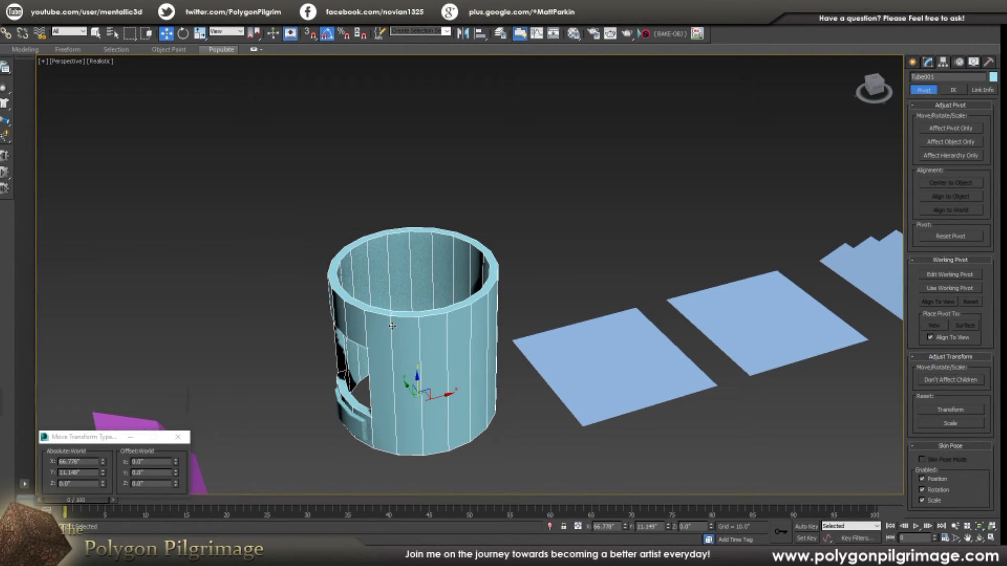
click(582, 259)
alt+middle_drag(582, 259, 691, 266)
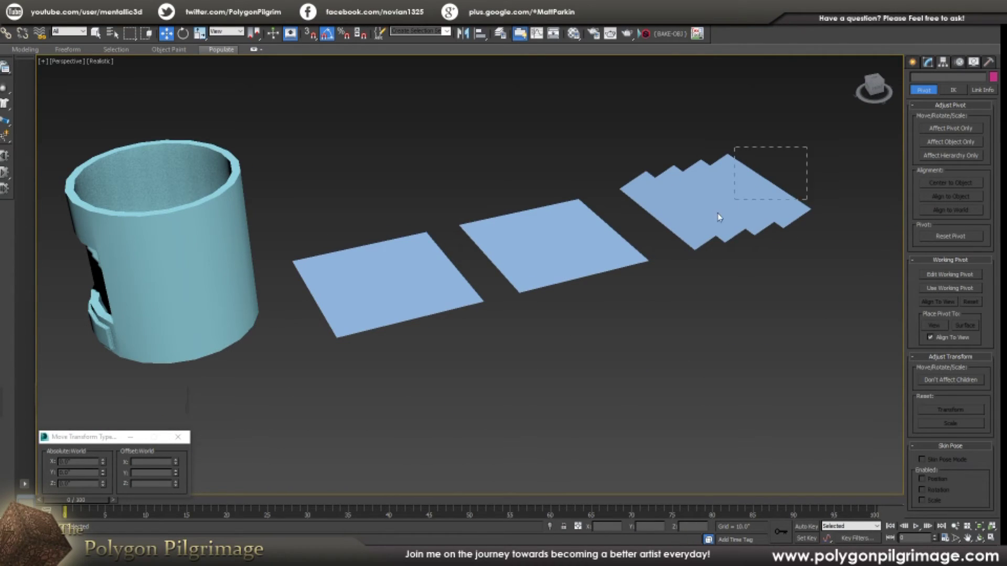
Select the four angled strips together and examine their individual pivots.
drag(717, 216, 717, 217)
alt+middle_drag(690, 254, 425, 344)
key(z)
scroll(704, 235, down, 5)
alt+middle_drag(508, 274, 545, 304)
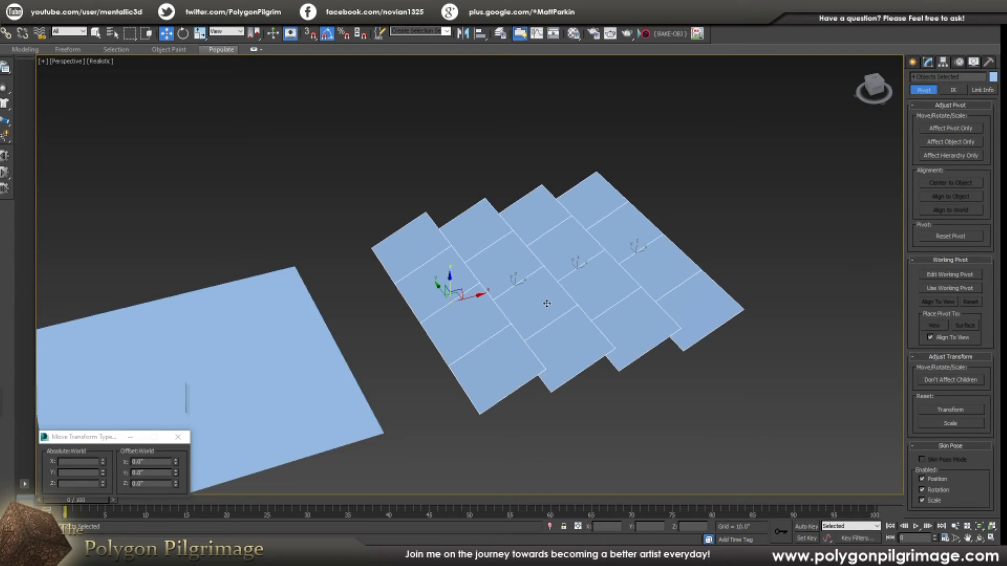
scroll(600, 267, down, 4)
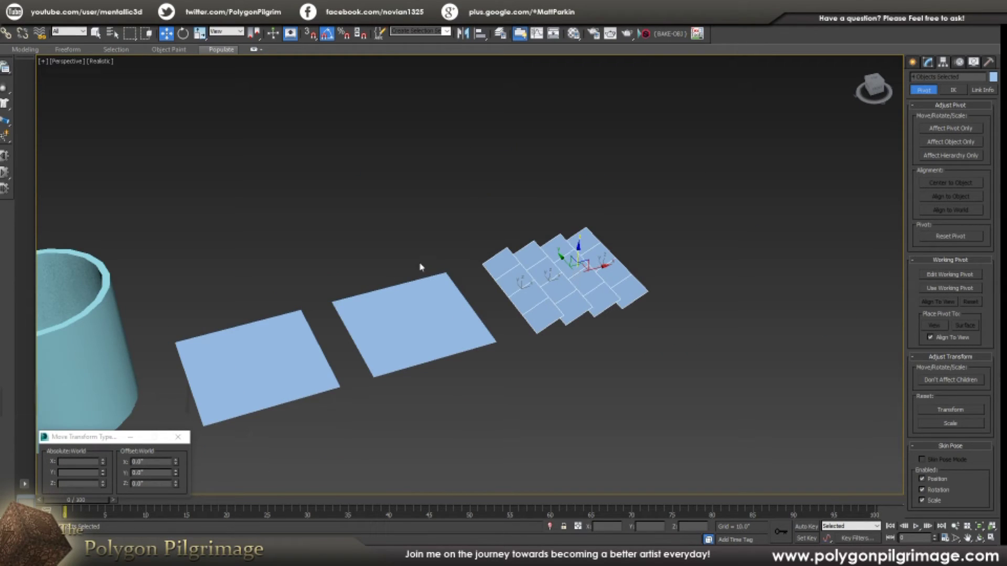
Convert the plane nearest the tube to an Editable Poly and enter Polygon sub-object level.
middle_drag(420, 267, 650, 186)
scroll(650, 186, up, 3)
click(707, 289)
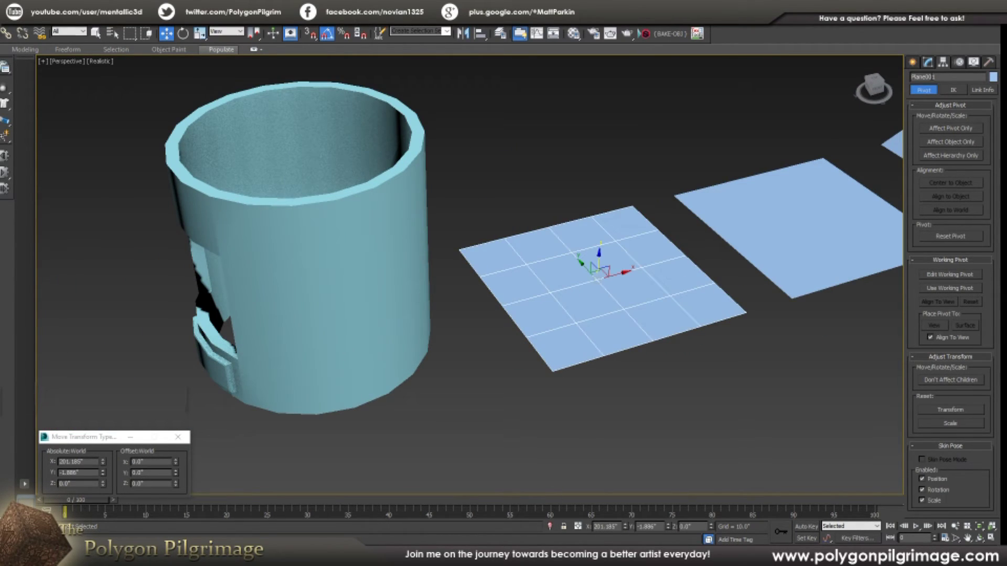
click(928, 62)
right_click(948, 103)
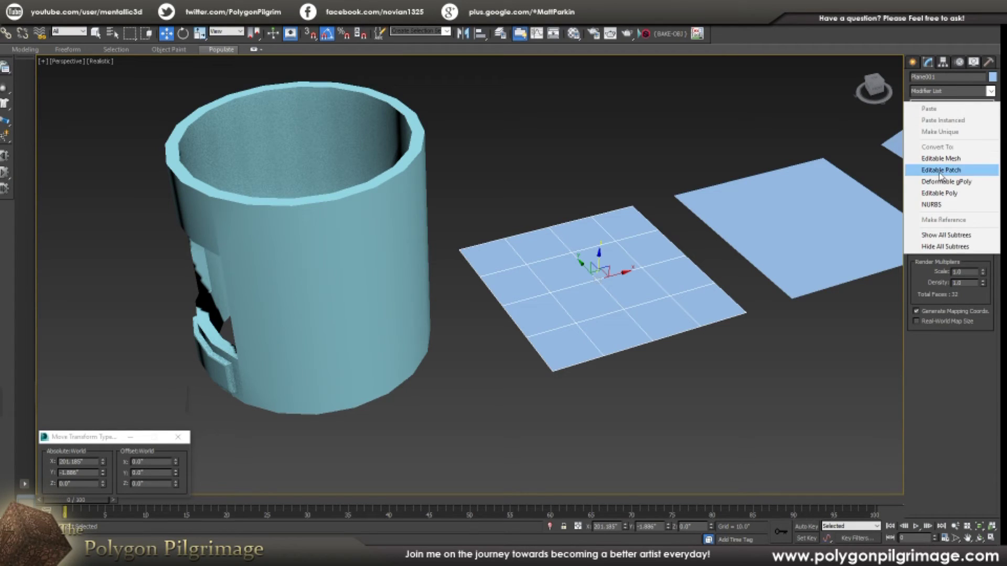
click(940, 201)
click(962, 210)
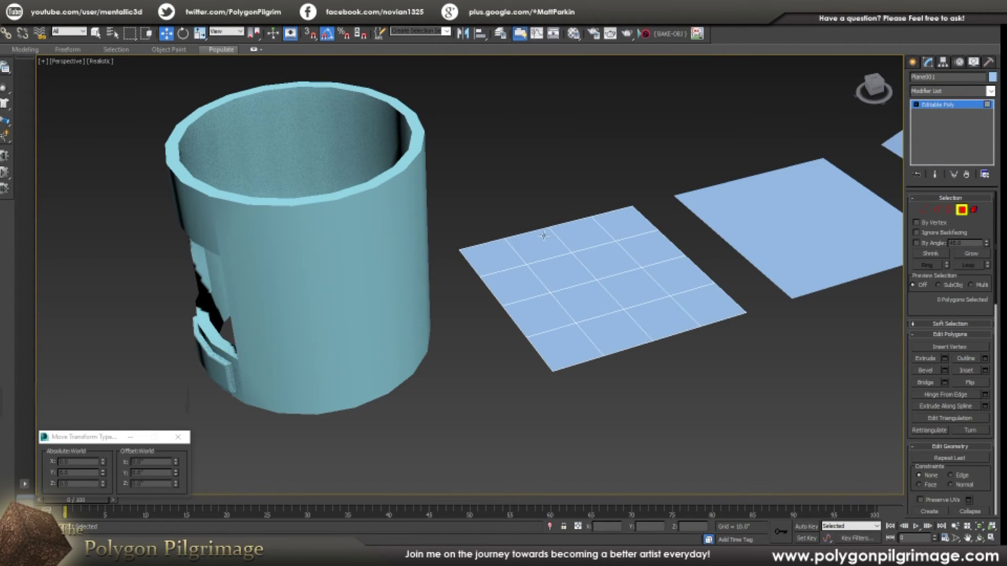
Select all the plane's polygons and try an Inset using the By Polygon type.
key(ctrl+a)
alt+middle_drag(730, 396, 817, 401)
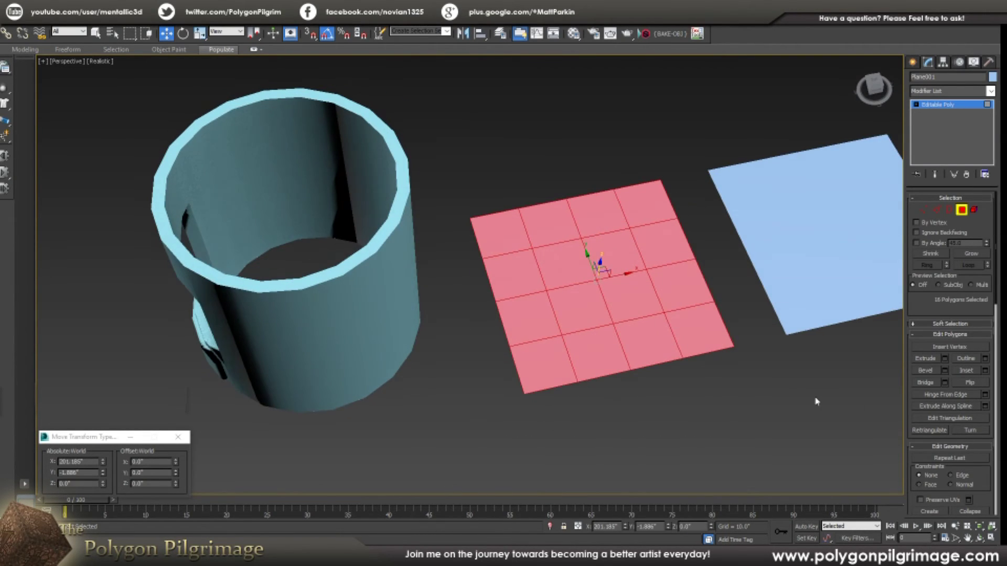
click(979, 372)
drag(720, 372, 722, 359)
click(722, 358)
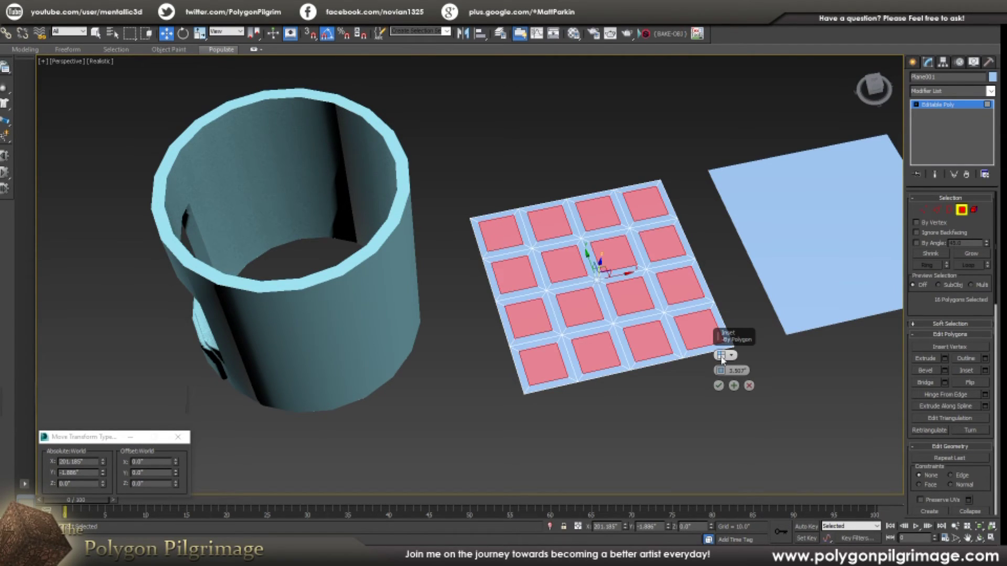
Compare the Group and By Polygon inset types on the plane, cancel the Inset, and deselect the plane.
click(723, 358)
click(723, 358)
click(722, 357)
click(732, 356)
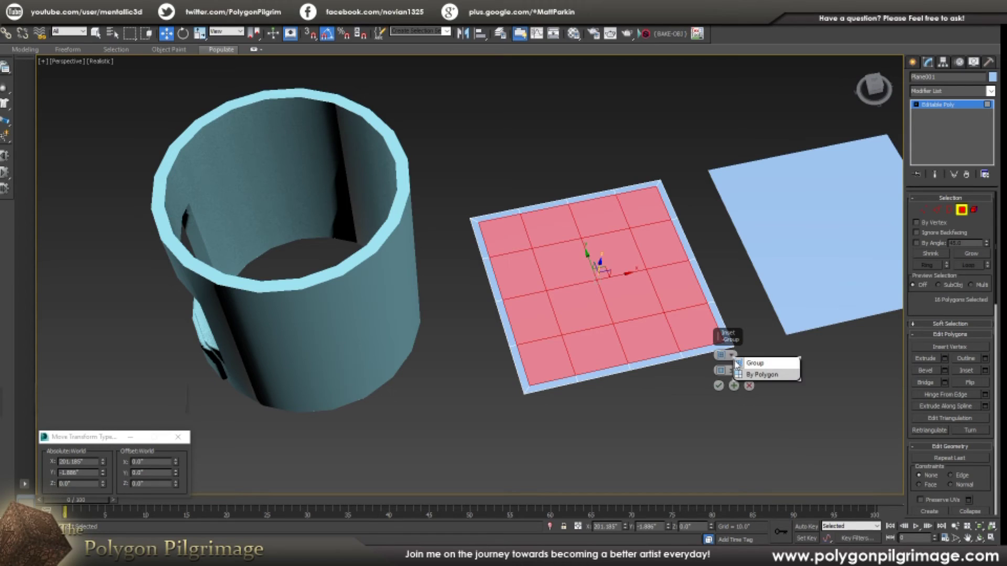
click(732, 357)
click(732, 357)
click(732, 356)
click(731, 356)
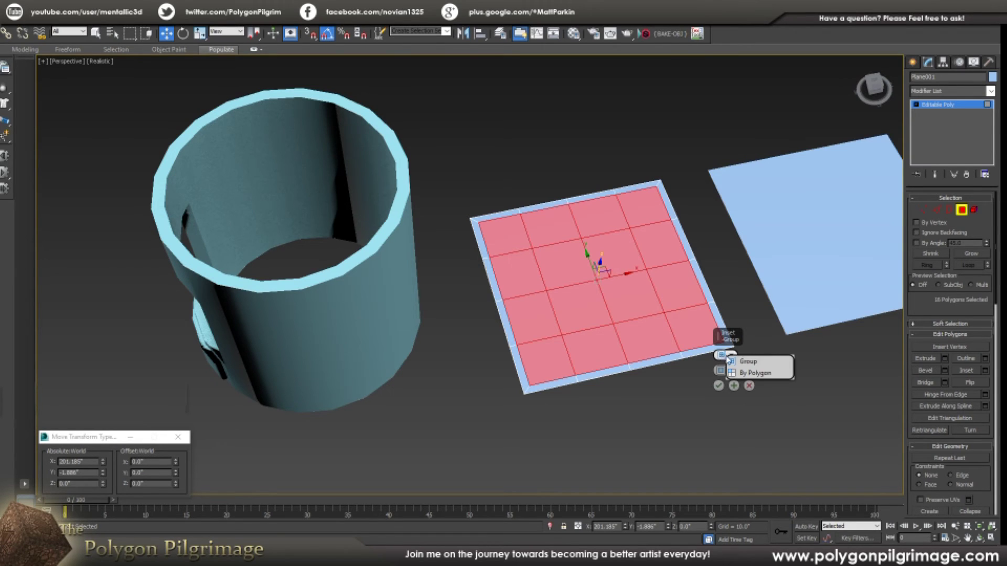
click(754, 374)
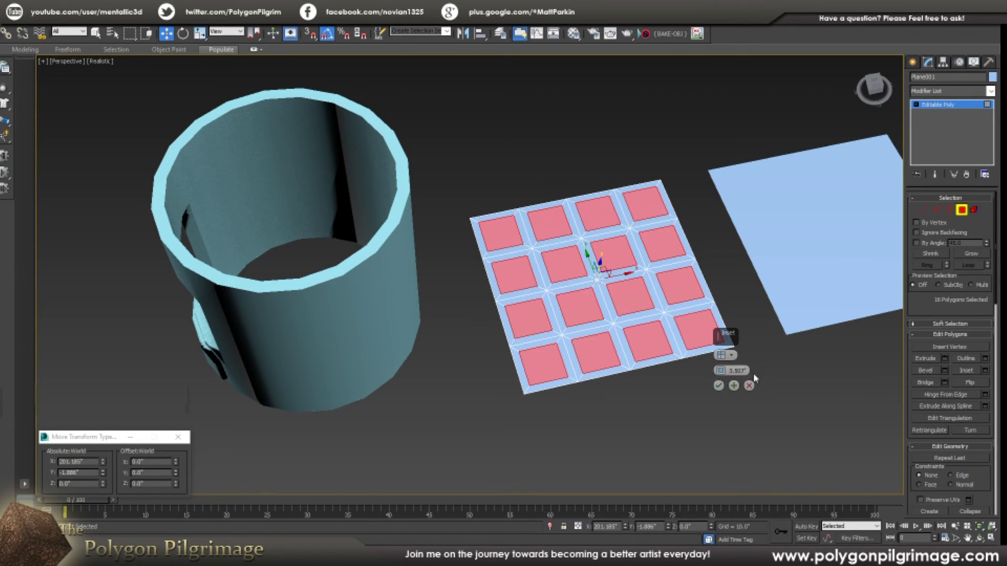
click(723, 357)
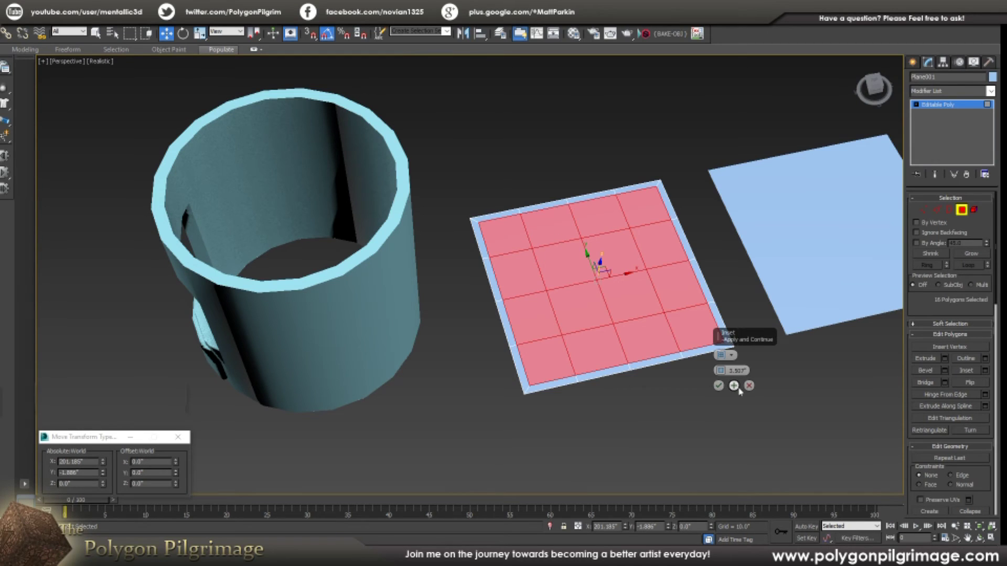
key(Escape)
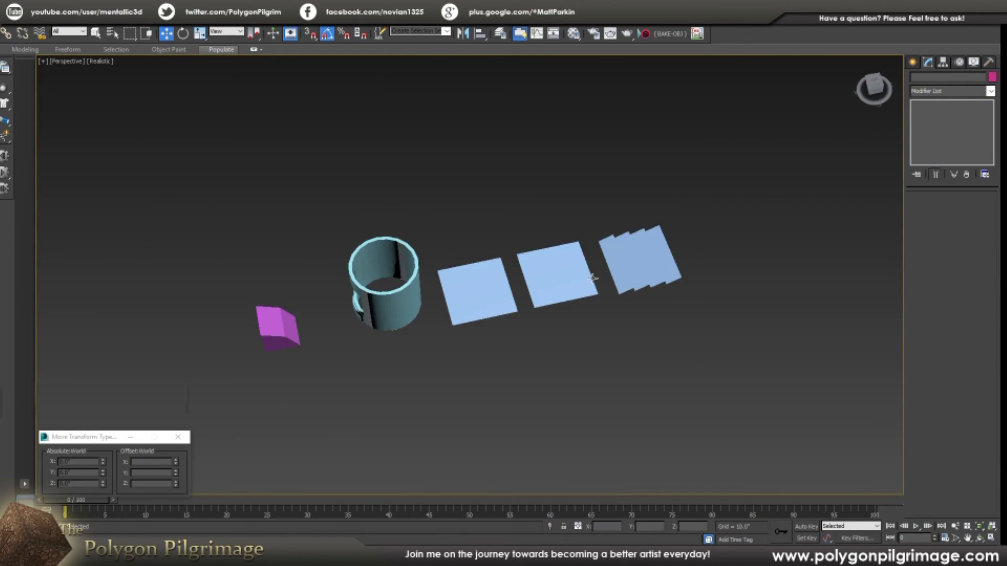
scroll(519, 285, up, 2)
alt+middle_drag(520, 285, 552, 294)
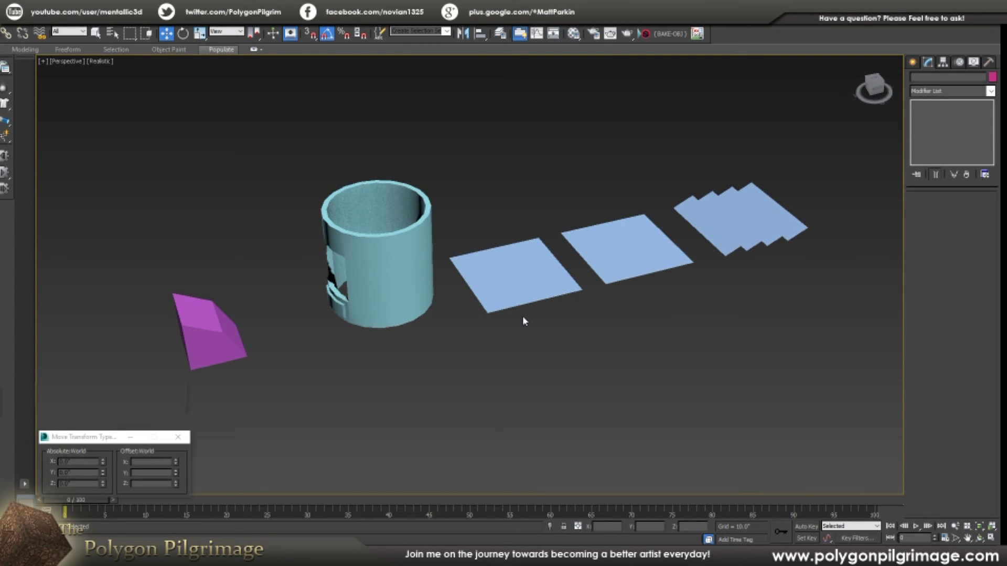